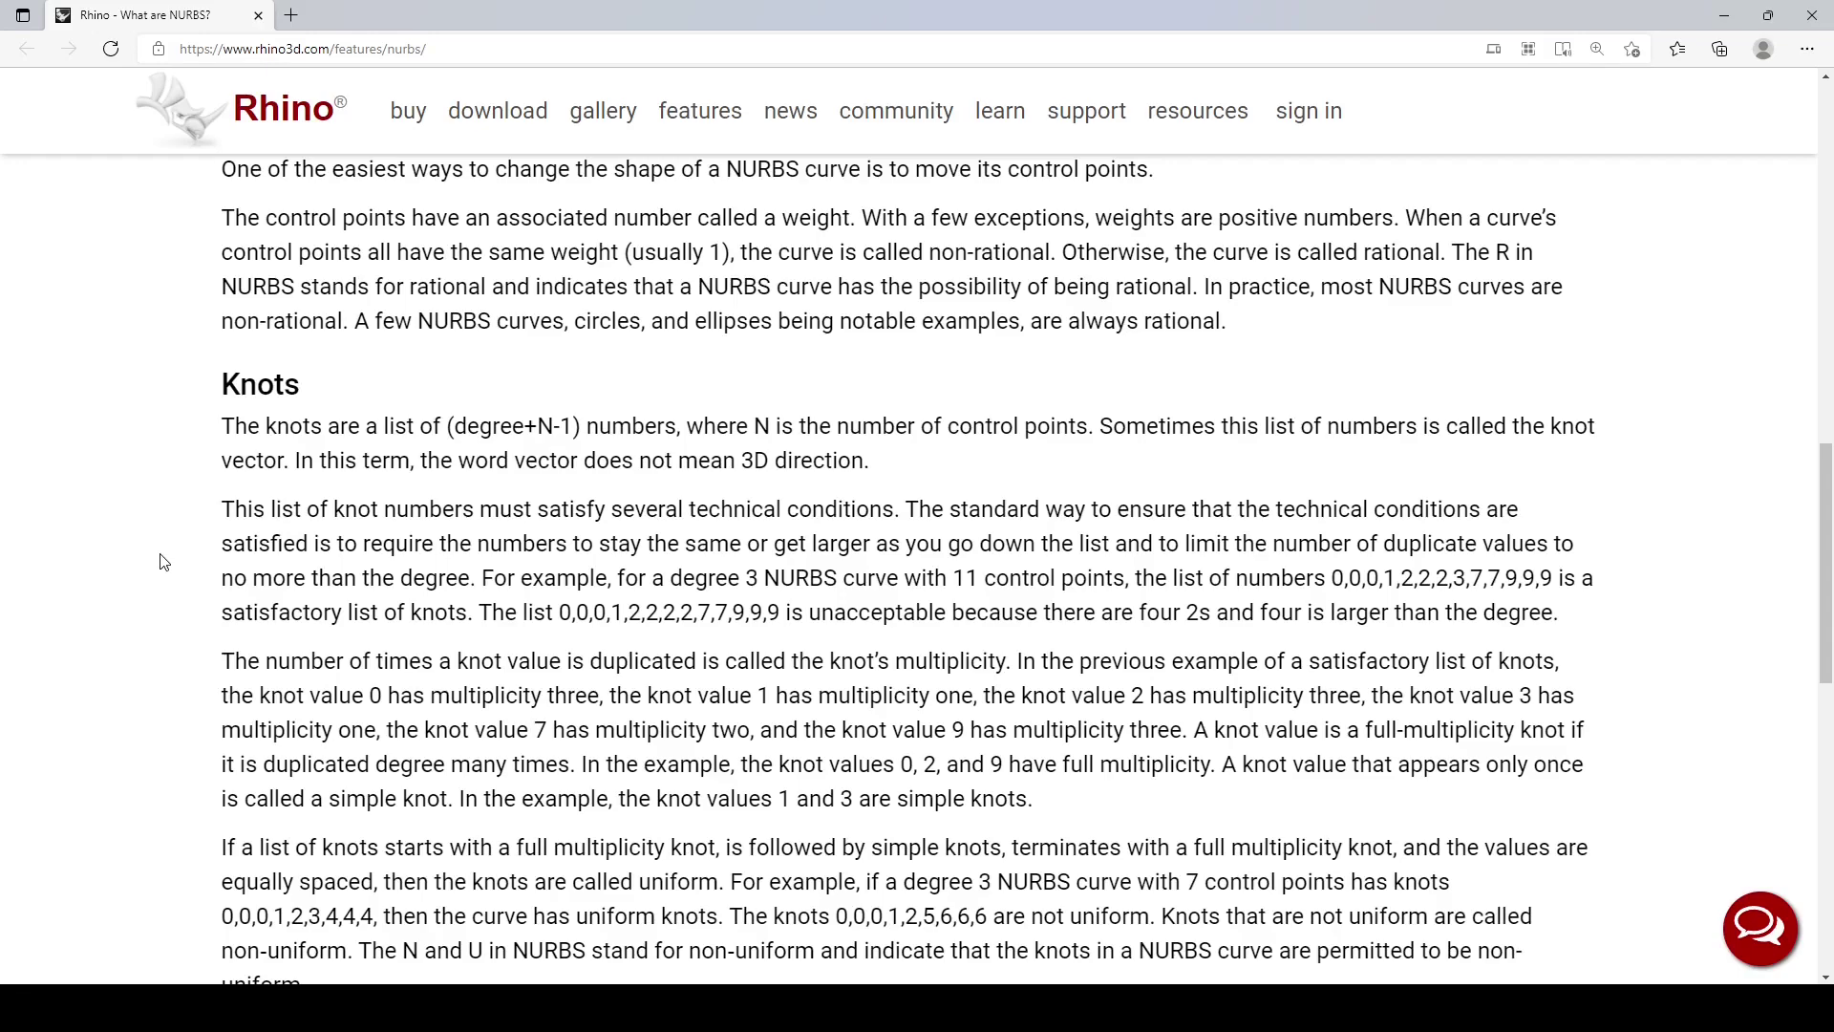
- Find the Knots section on the NURBS page and highlight the sentence defining knots as a list of (degree+N-1) numbers
scroll(162, 562, up, 15)
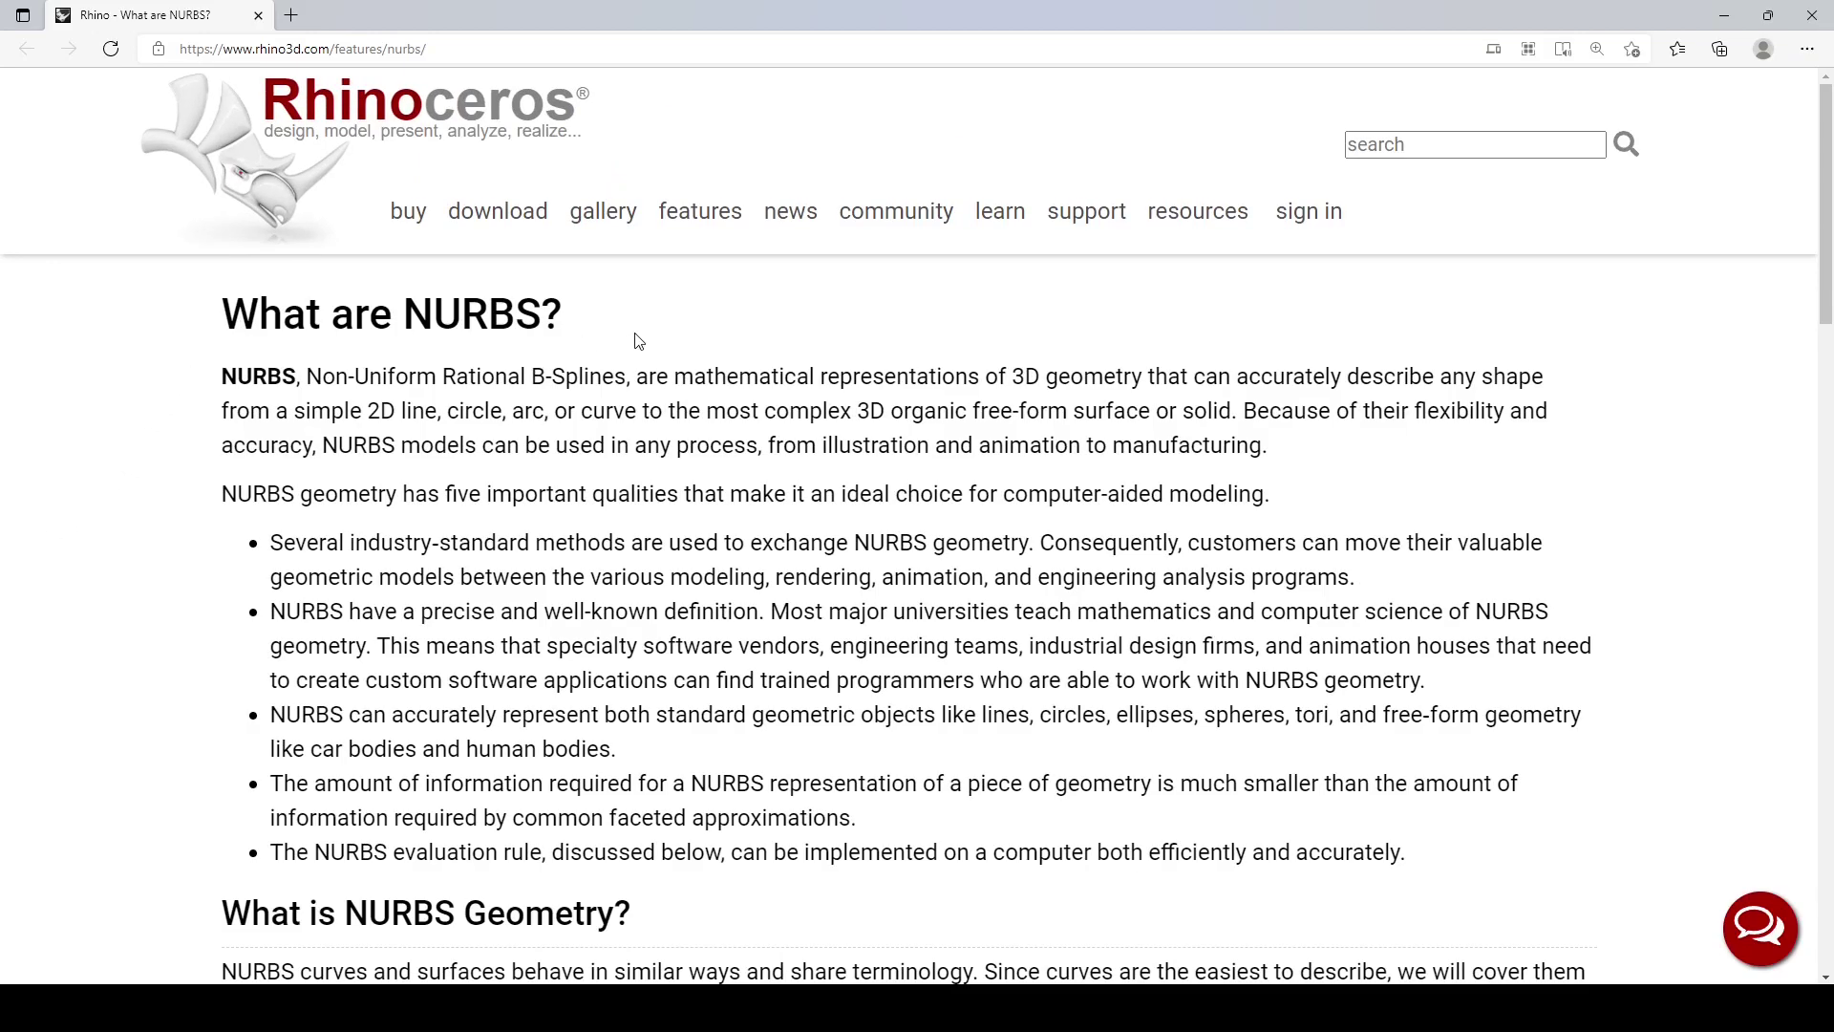
scroll(638, 341, down, 13)
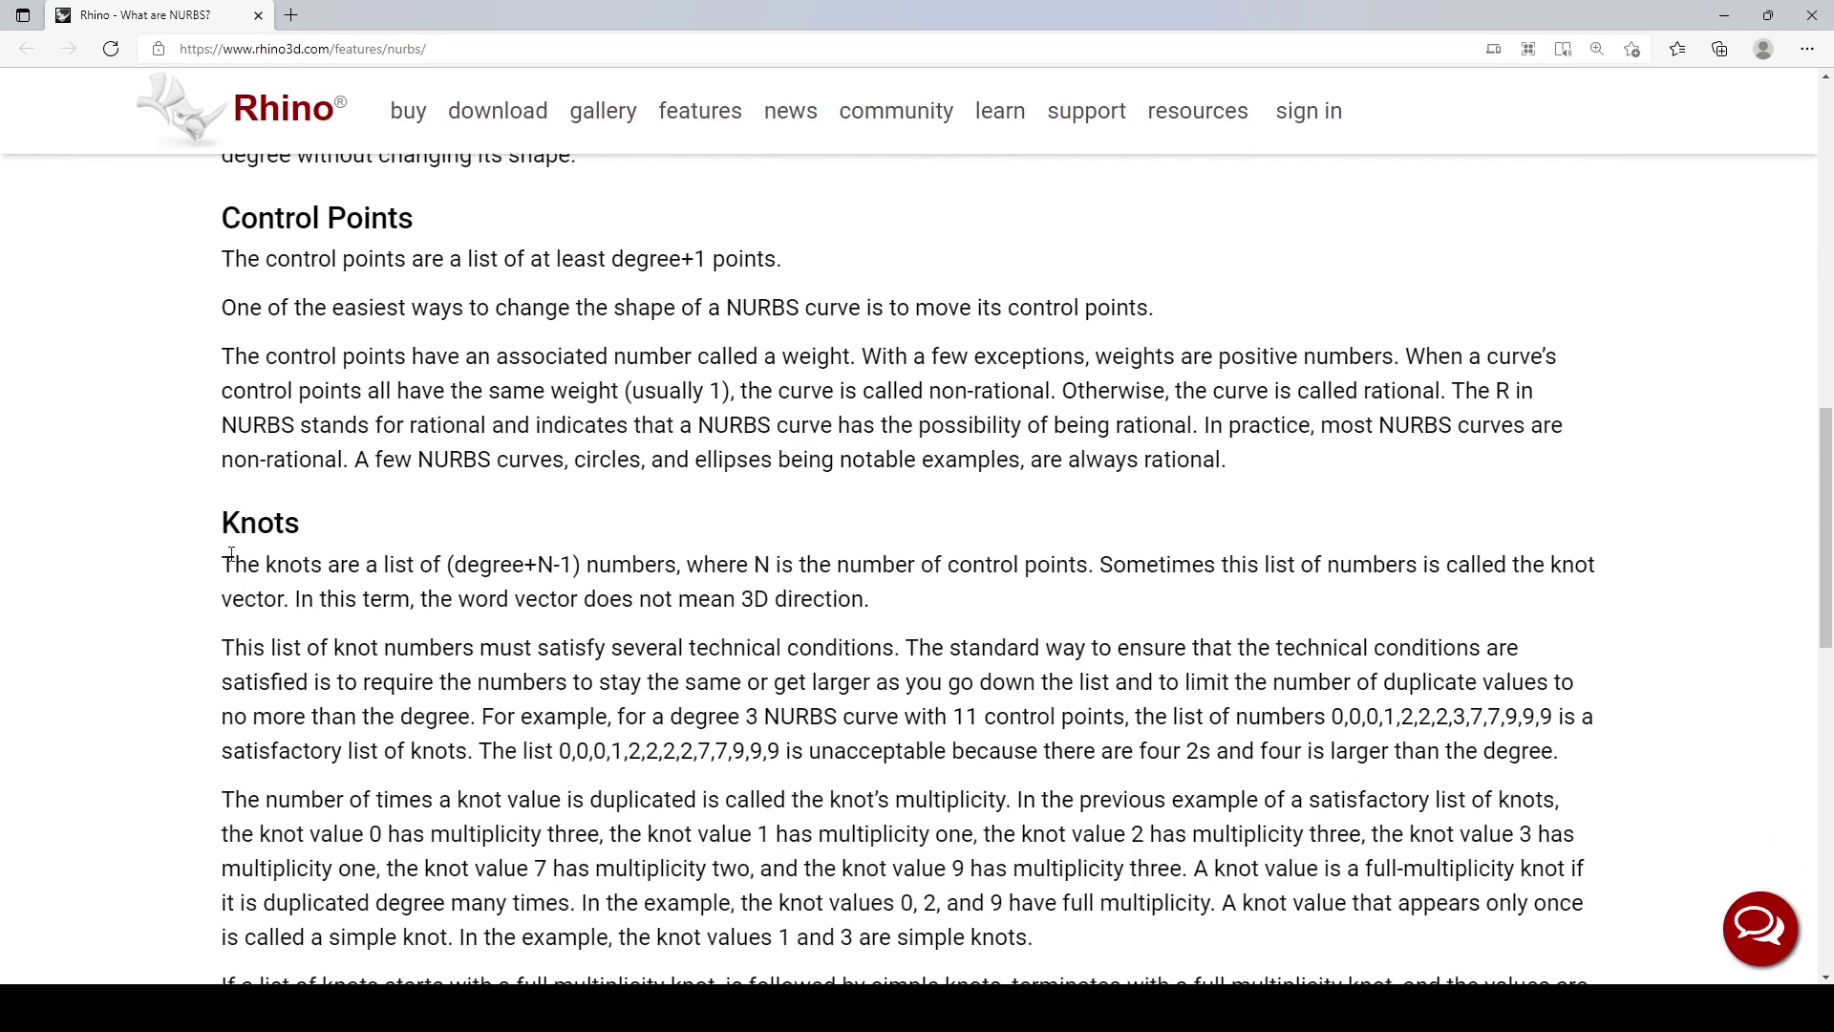
scroll(462, 586, down, 1)
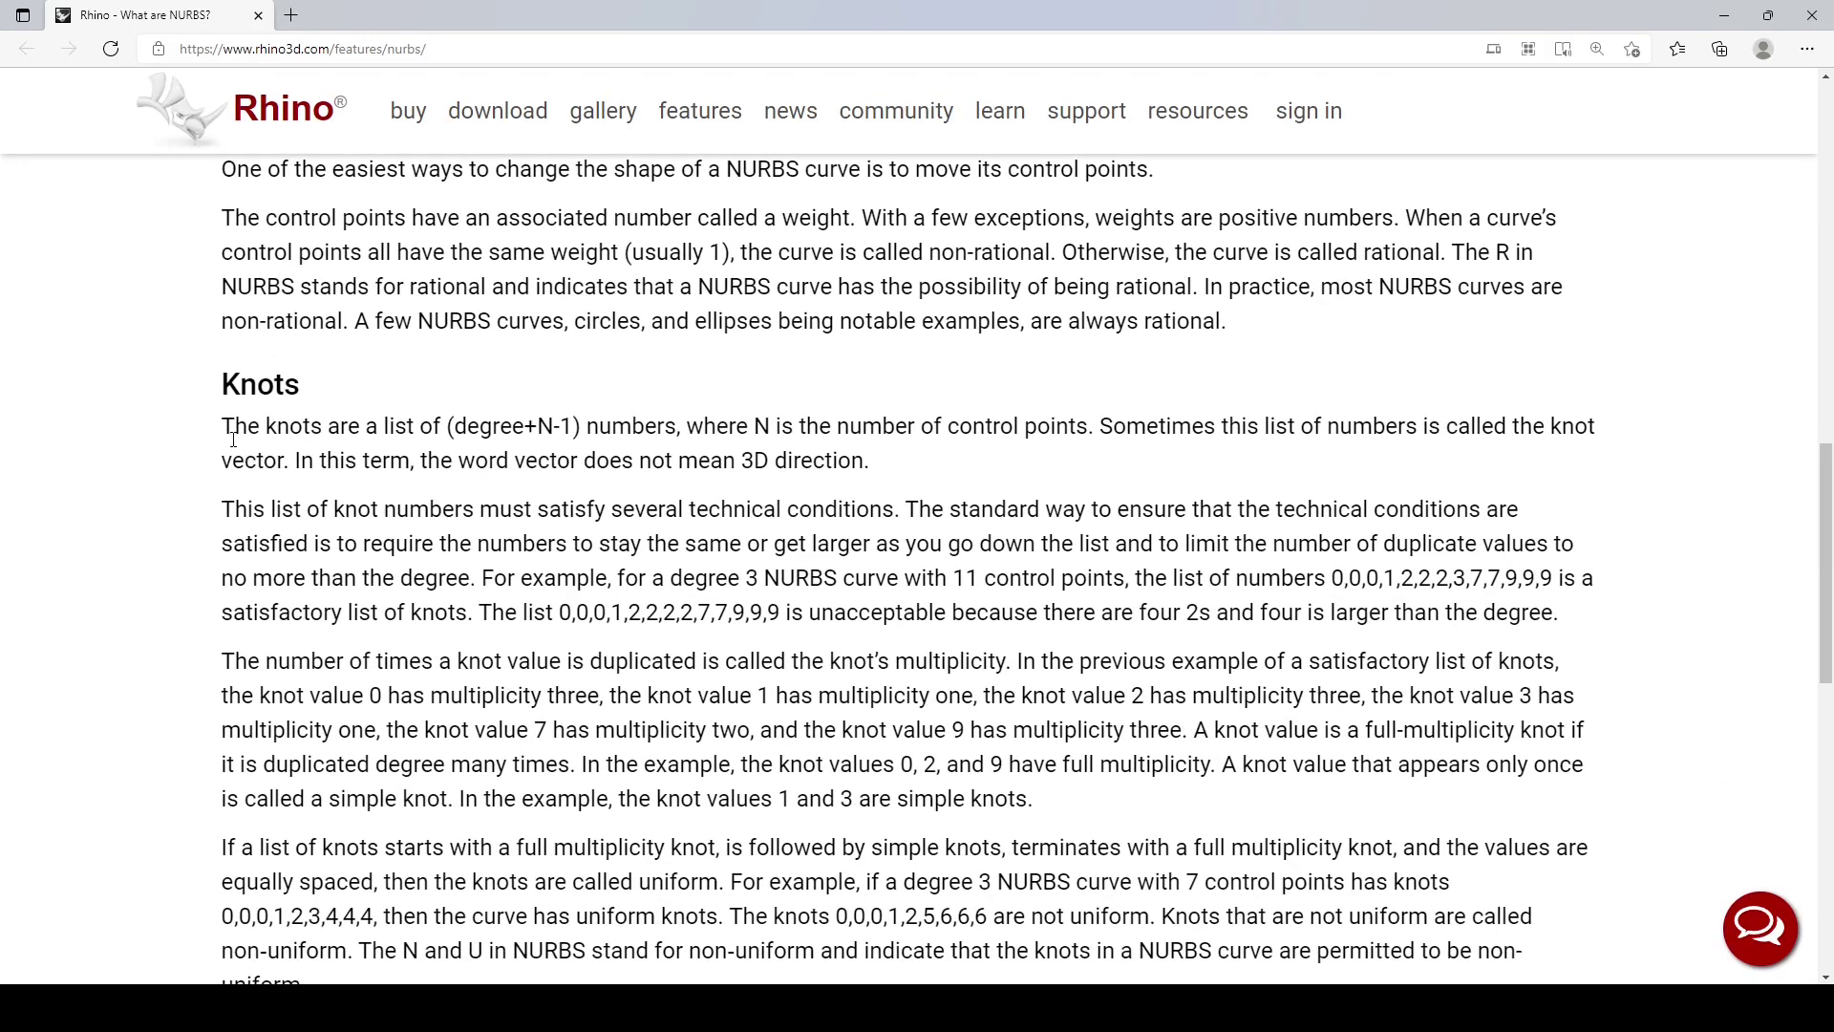
drag(223, 432, 1094, 438)
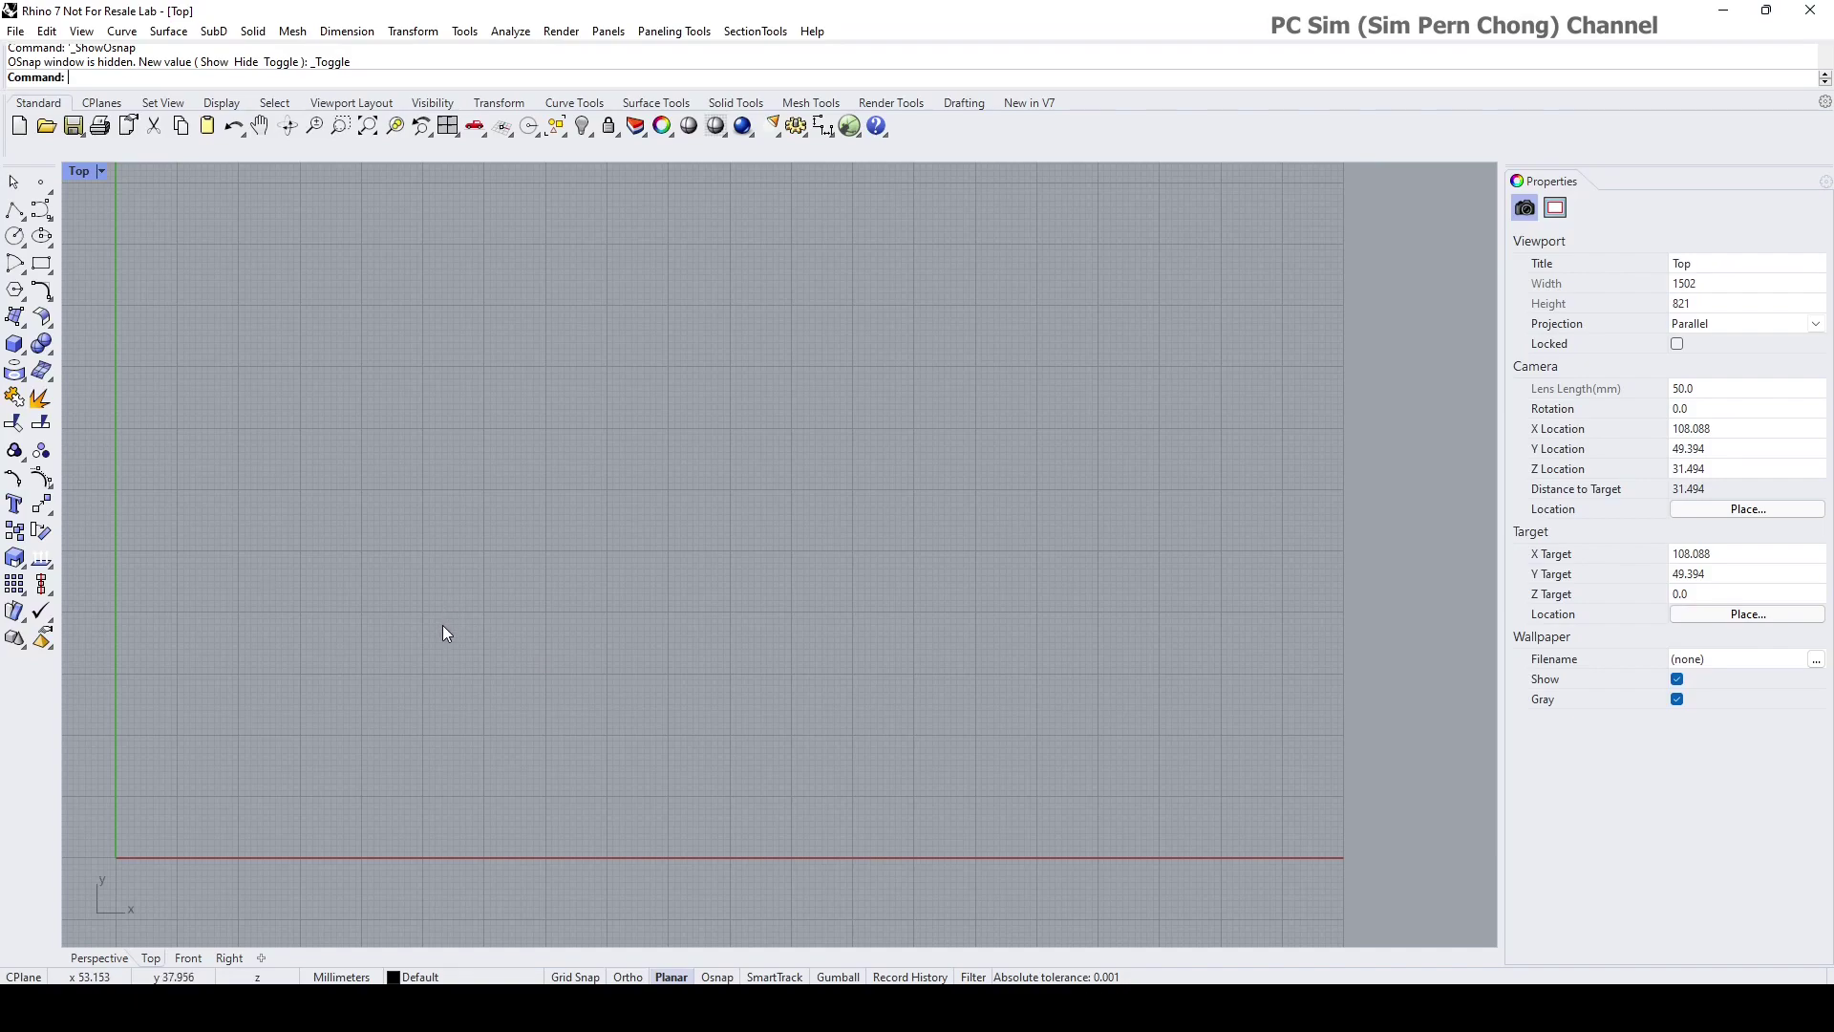
- Switch to Rhino and draw a wavy degree 3 curve with six control points, about 150 mm wide, above the X axis
click(41, 210)
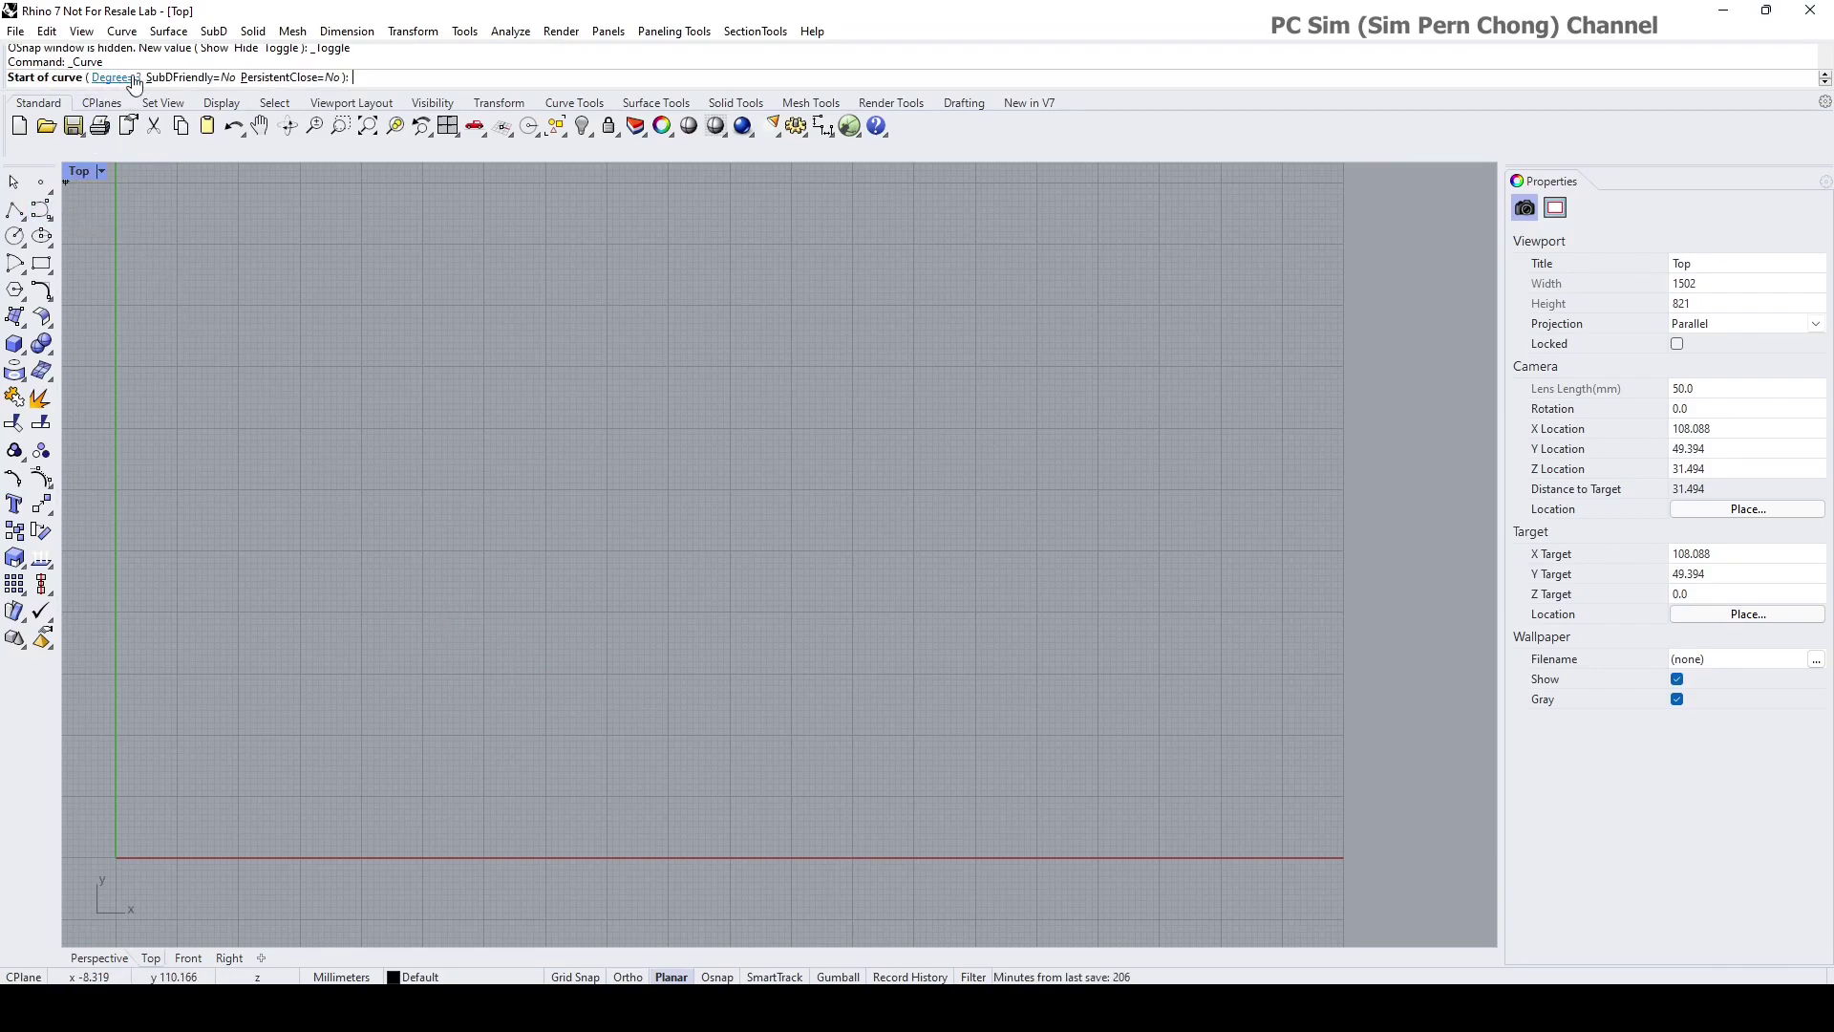
click(279, 602)
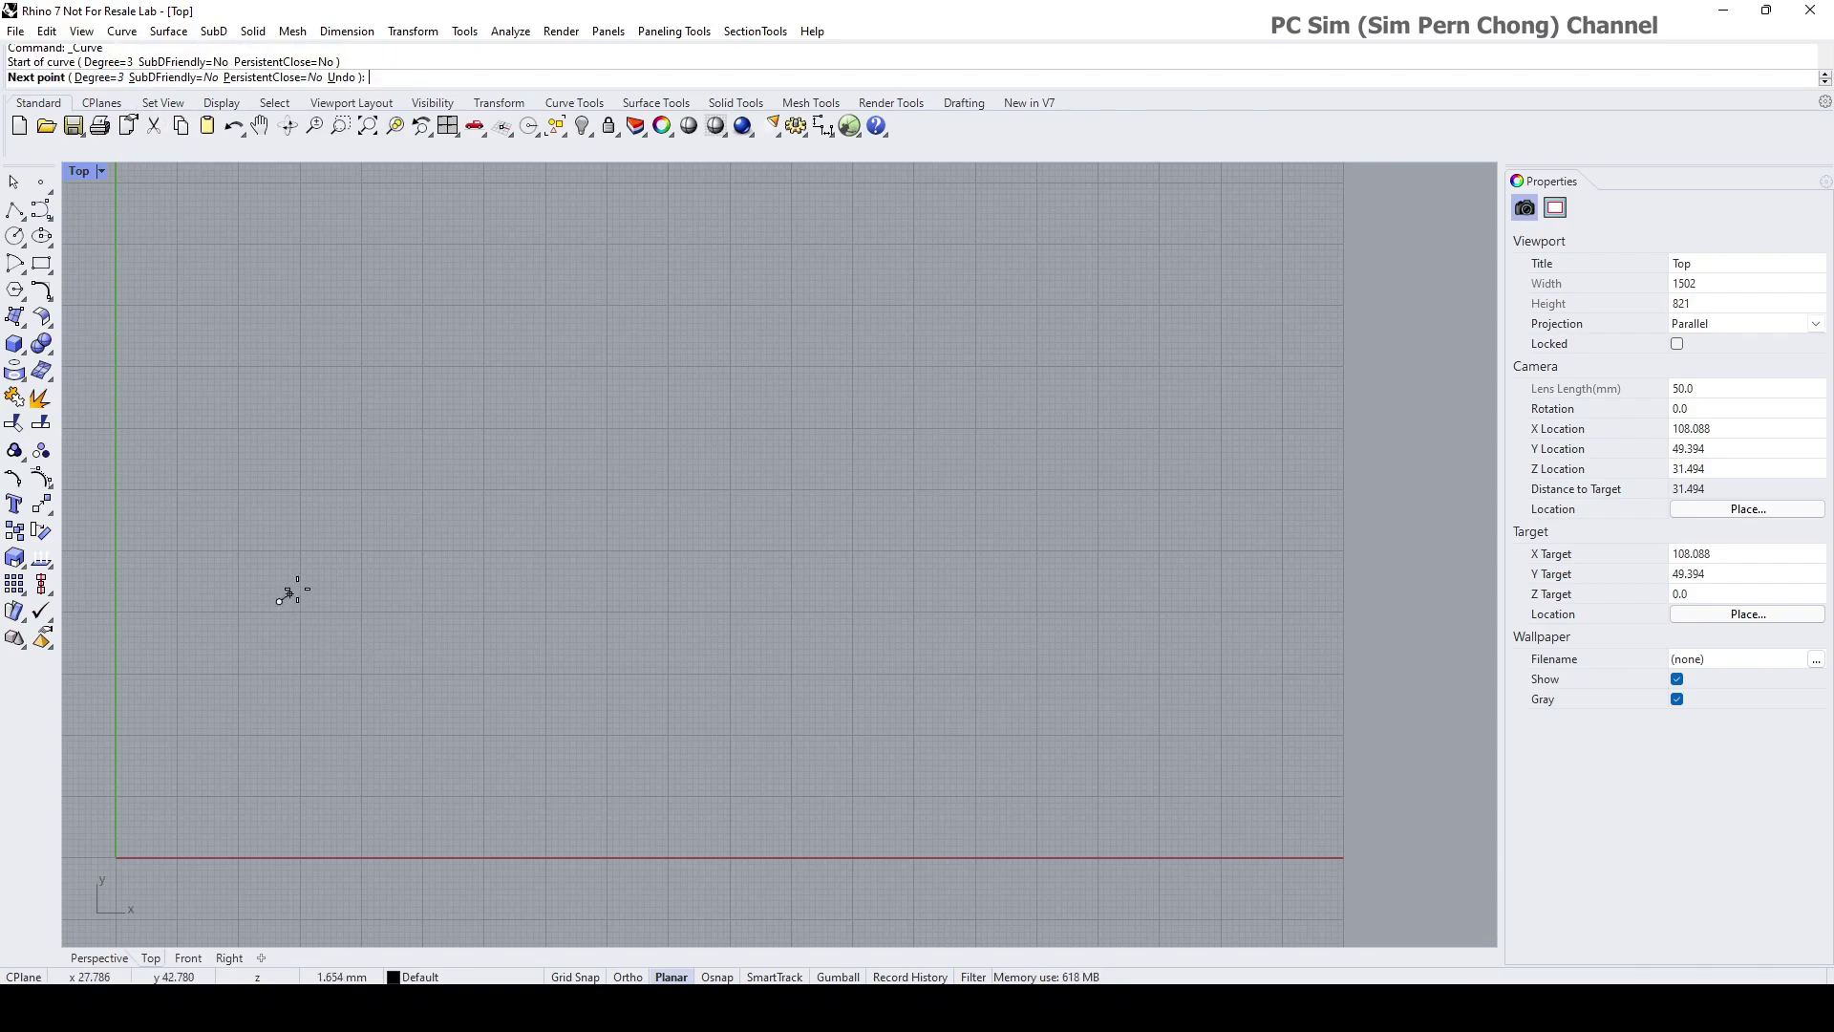
click(430, 389)
click(707, 398)
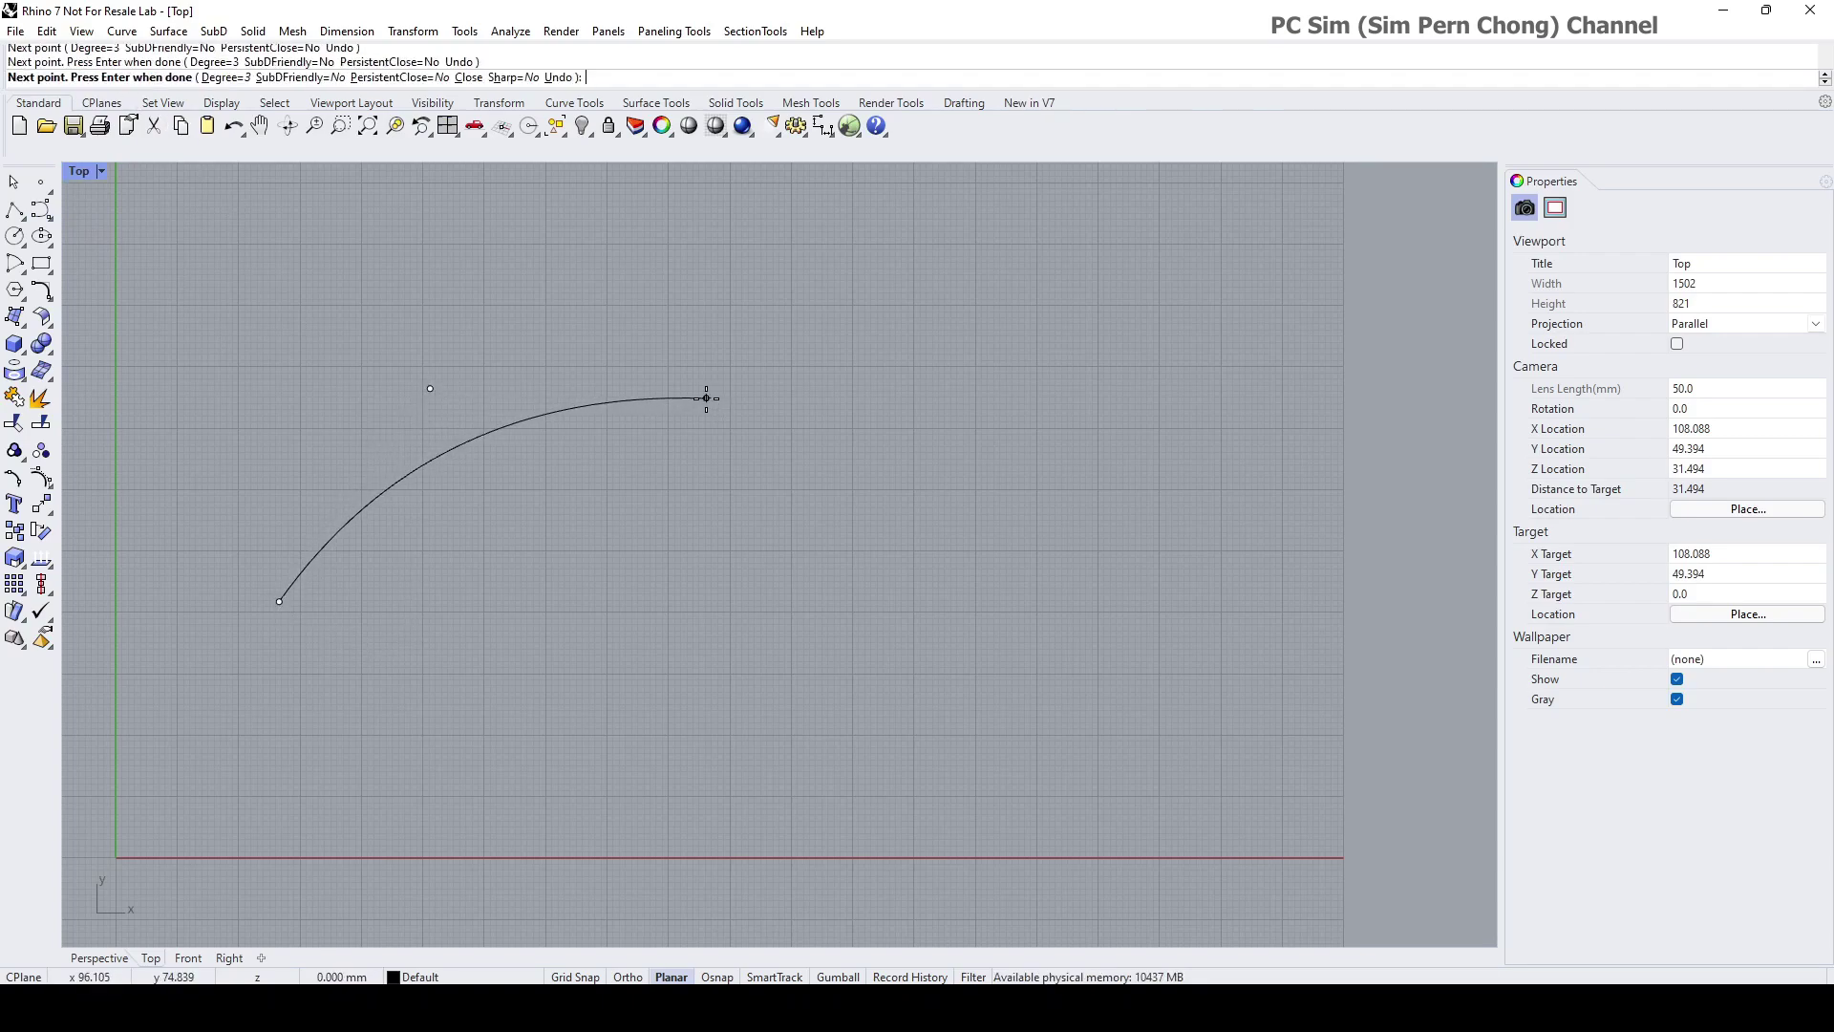
click(835, 561)
click(1019, 694)
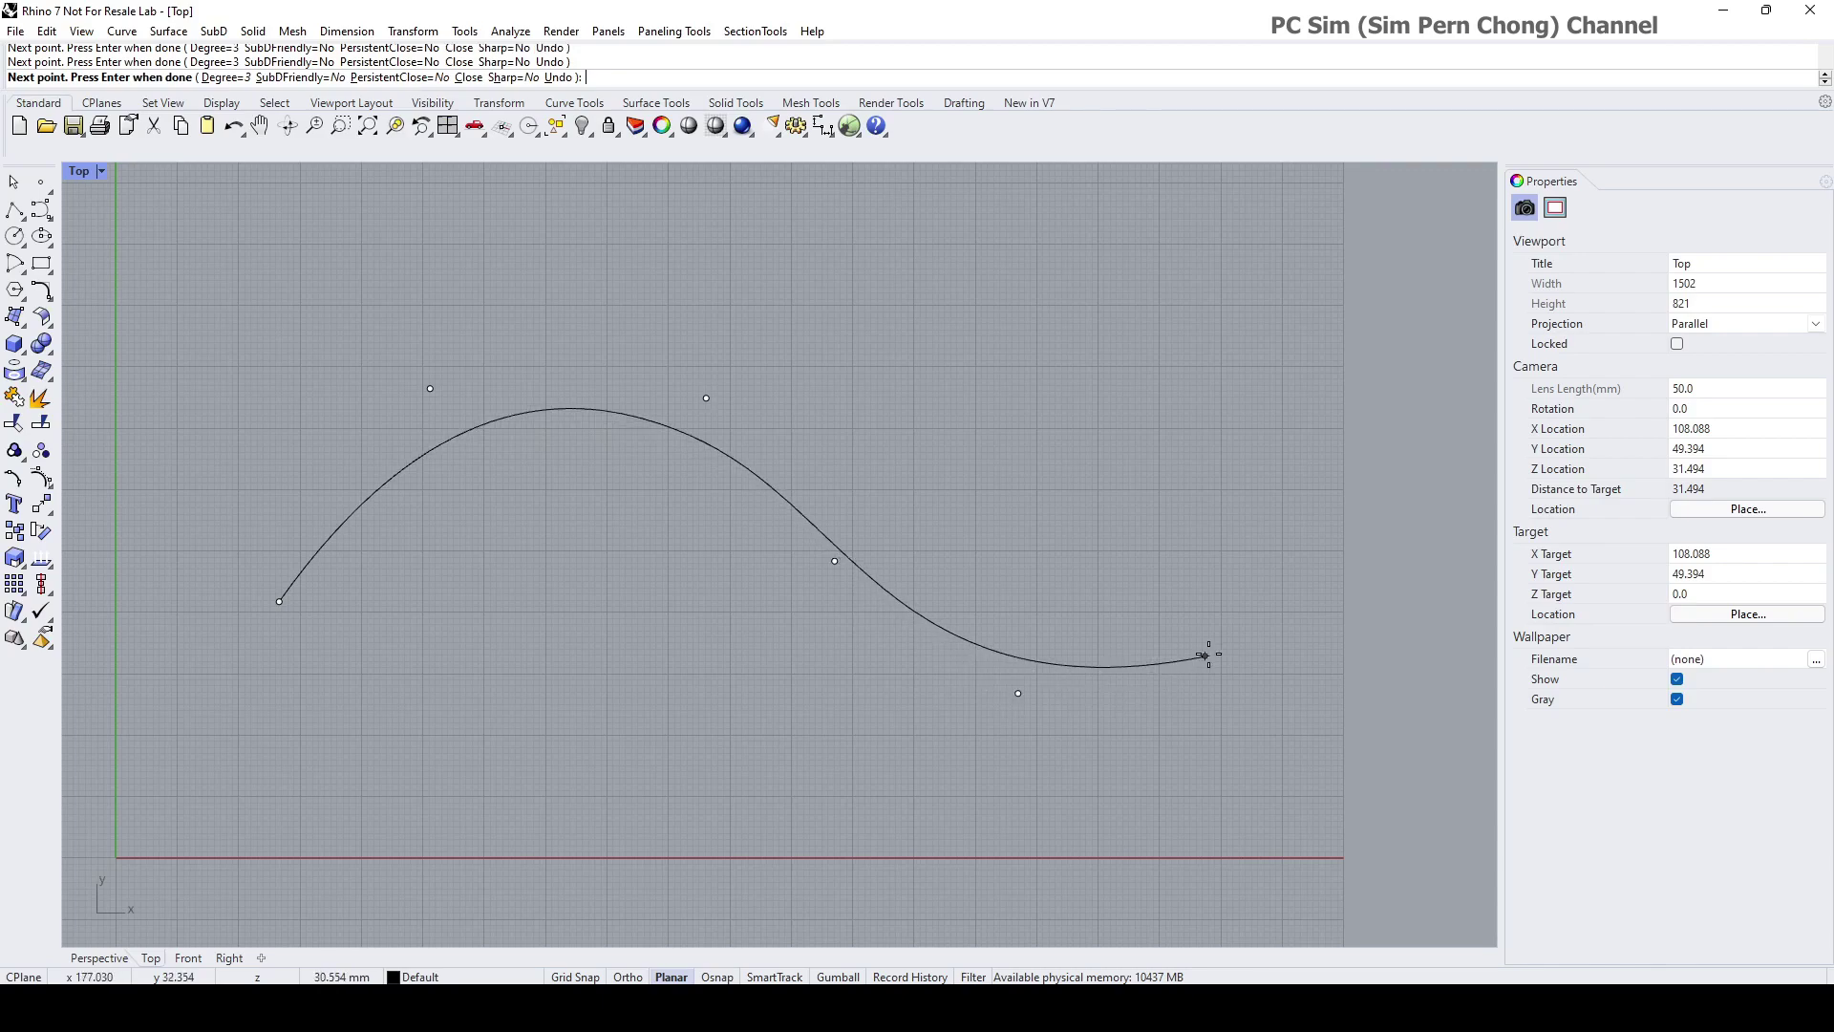
click(1224, 639)
key(Return)
- Turn on the control points of the wavy curve
click(1218, 641)
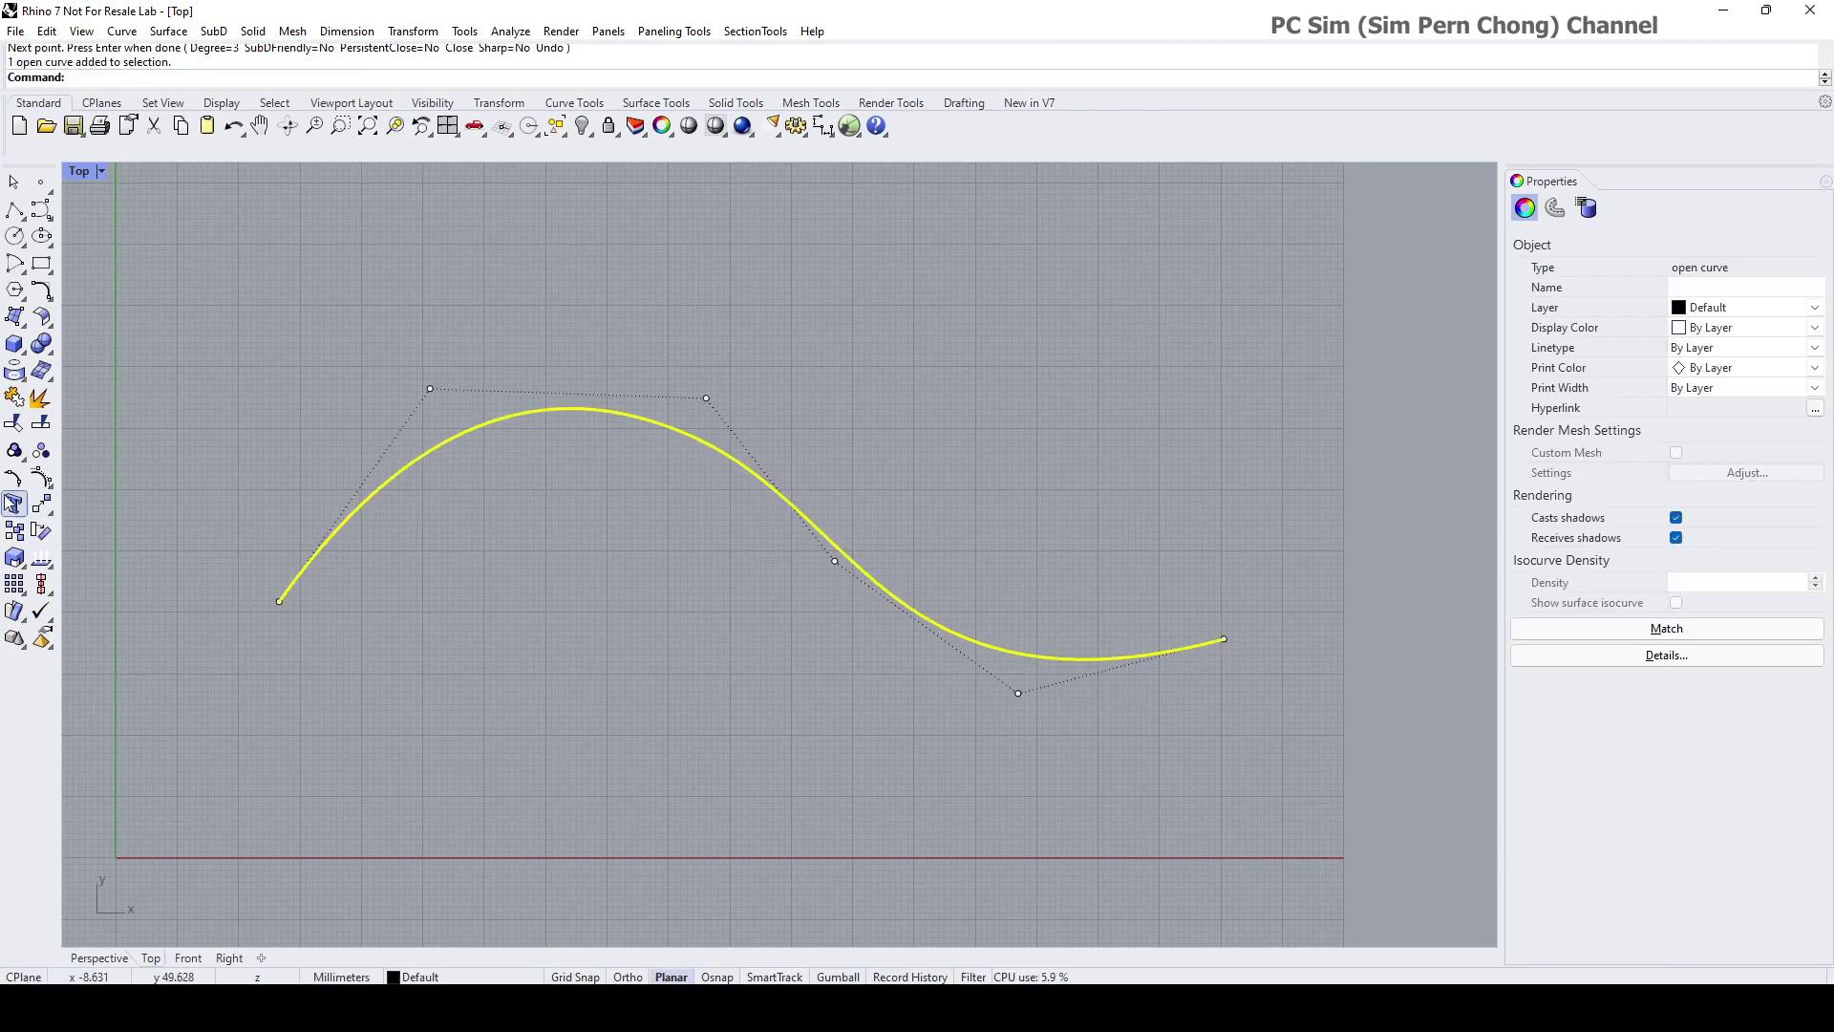
click(41, 478)
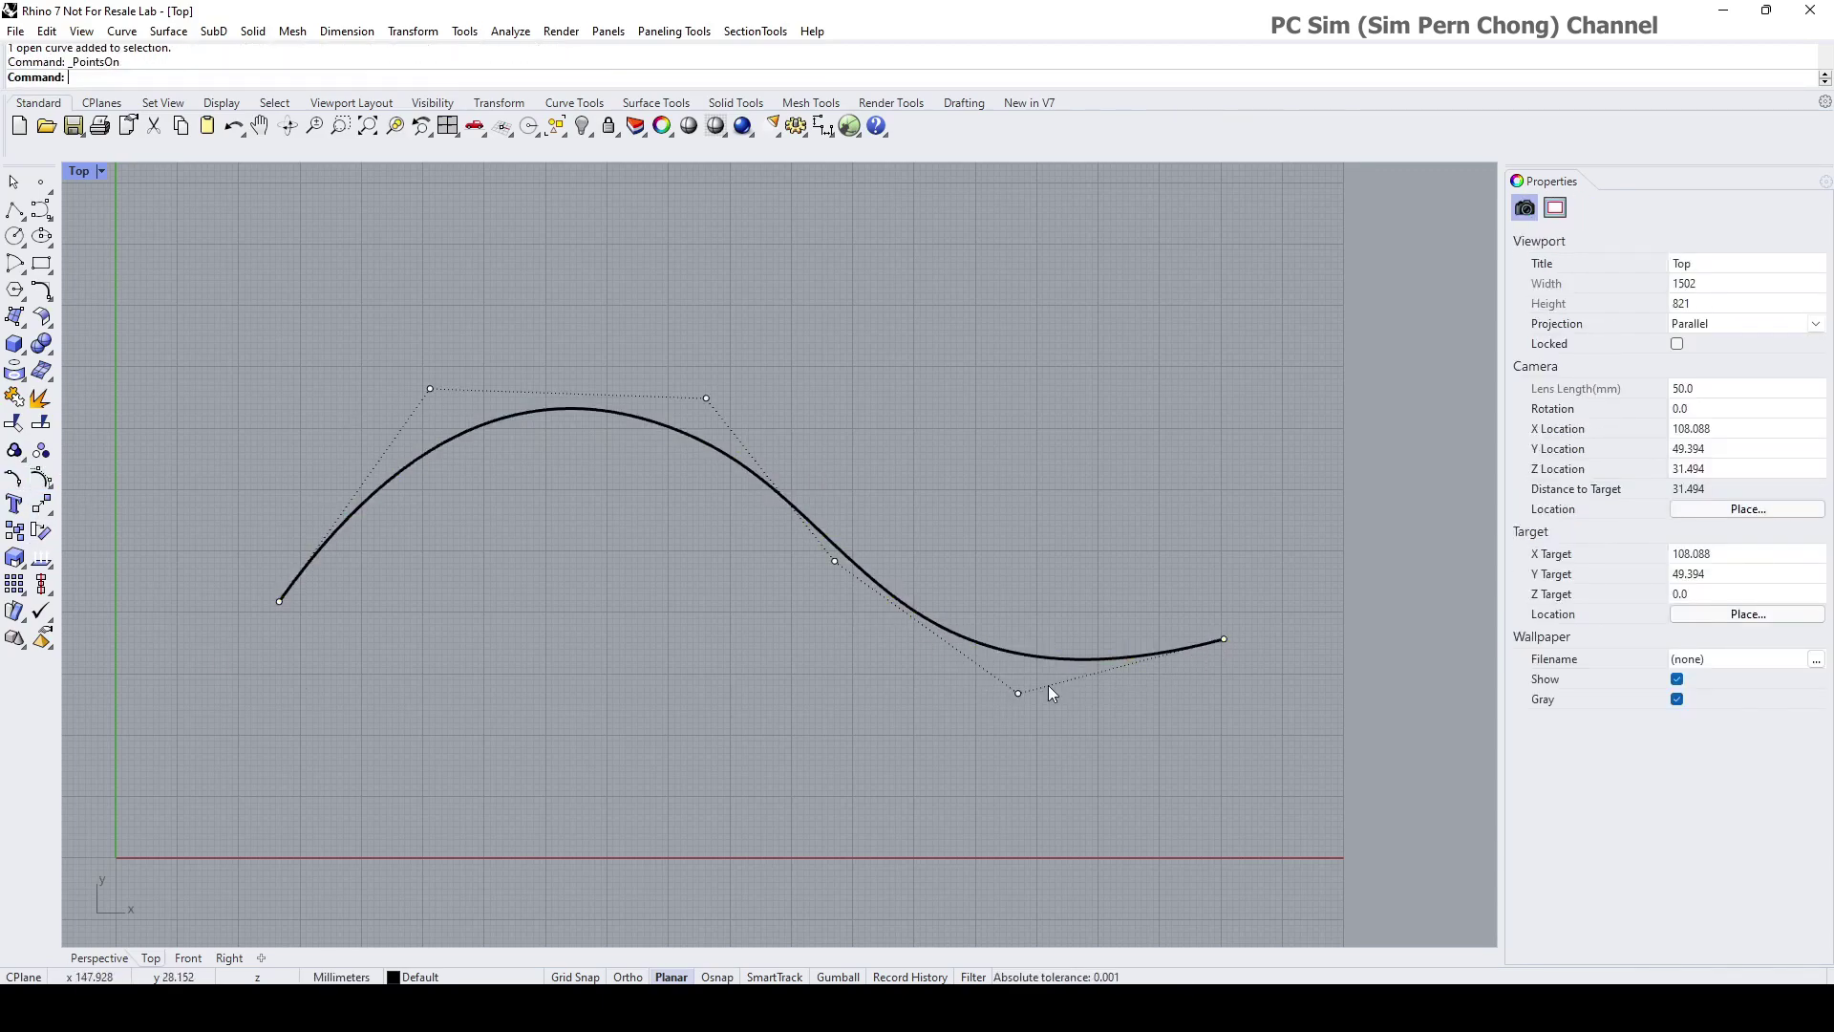
right_drag(745, 656, 720, 656)
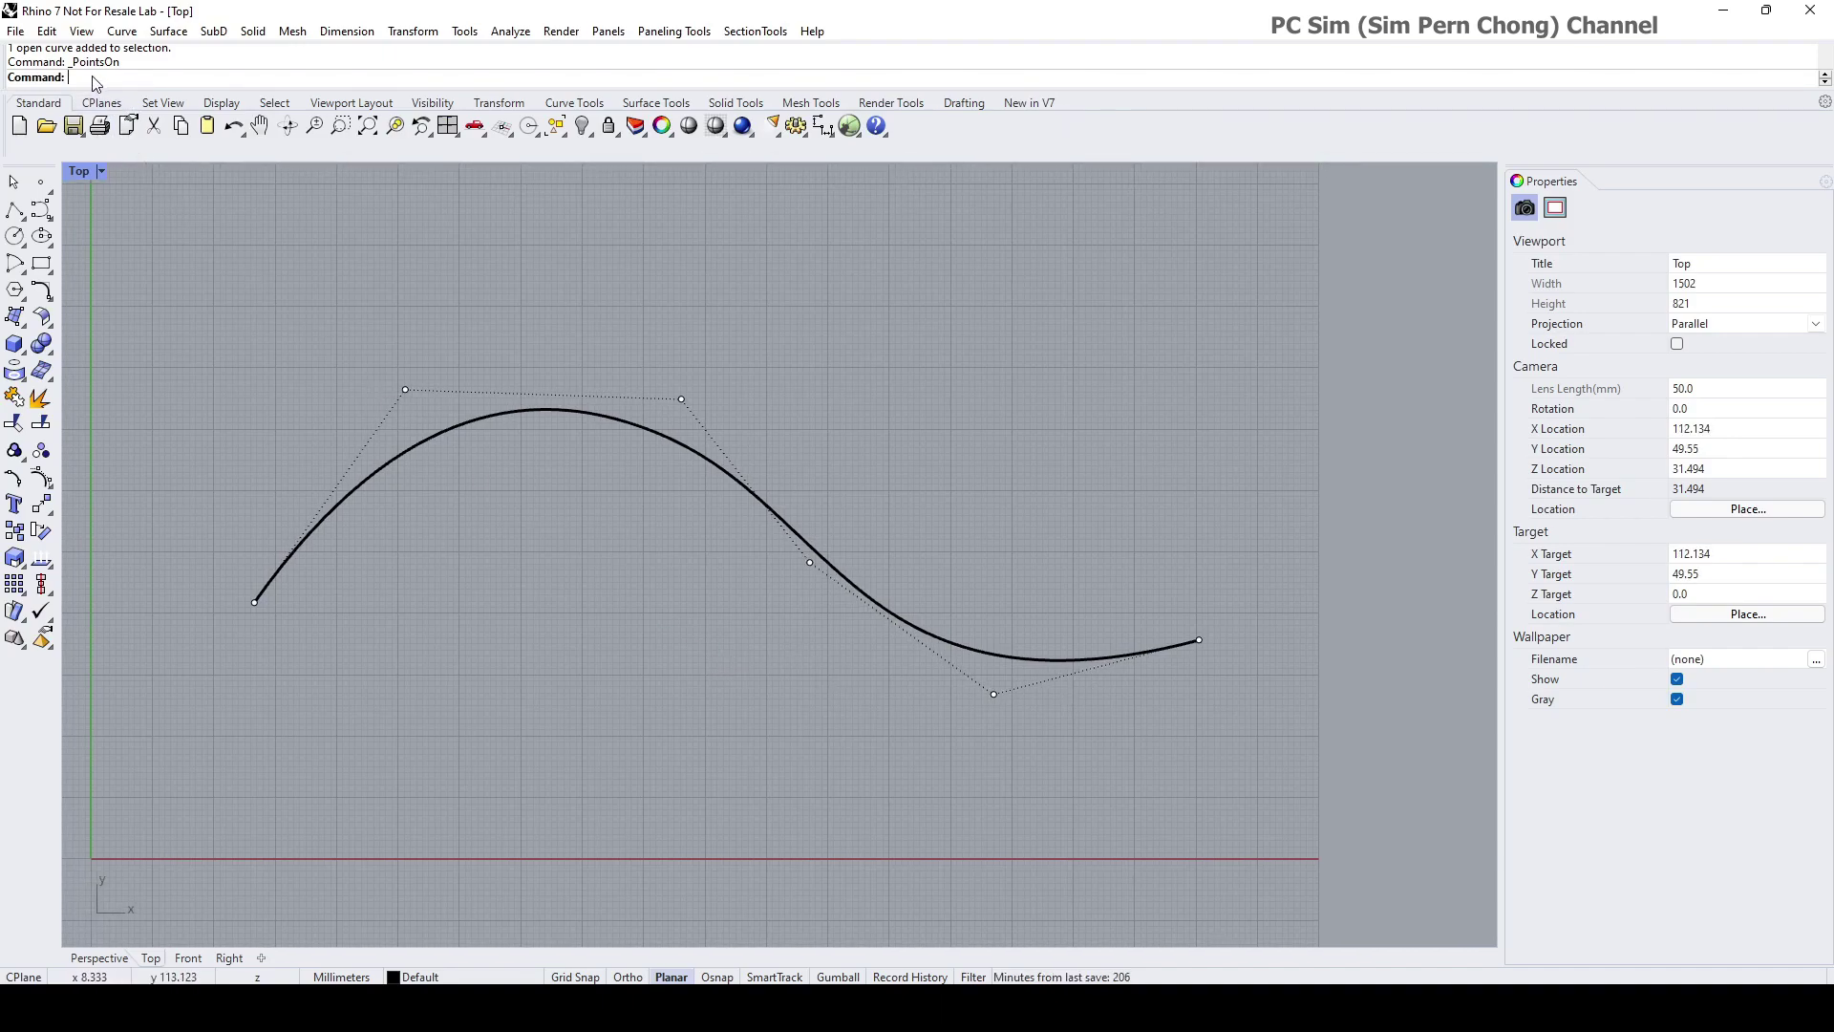
- Place a text annotation reading "(degree+N-1)" below the rising part of the curve
text(T)
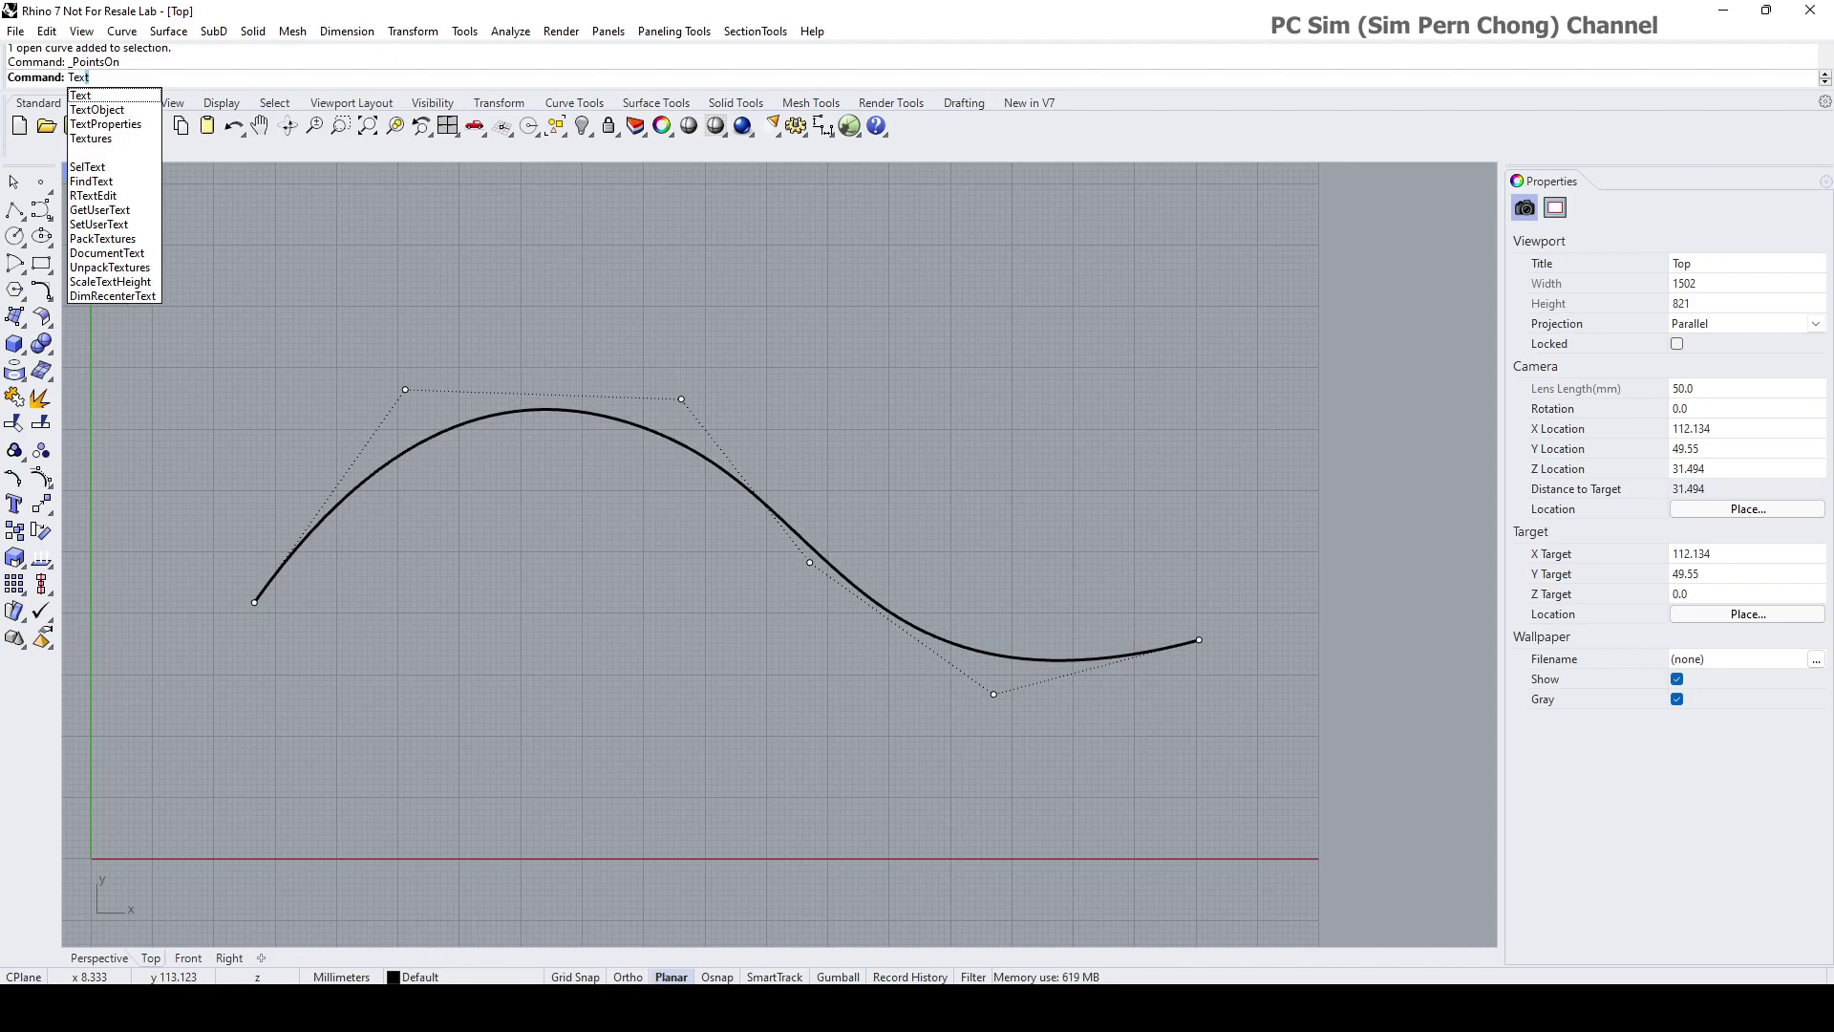
text(ext)
key(Return)
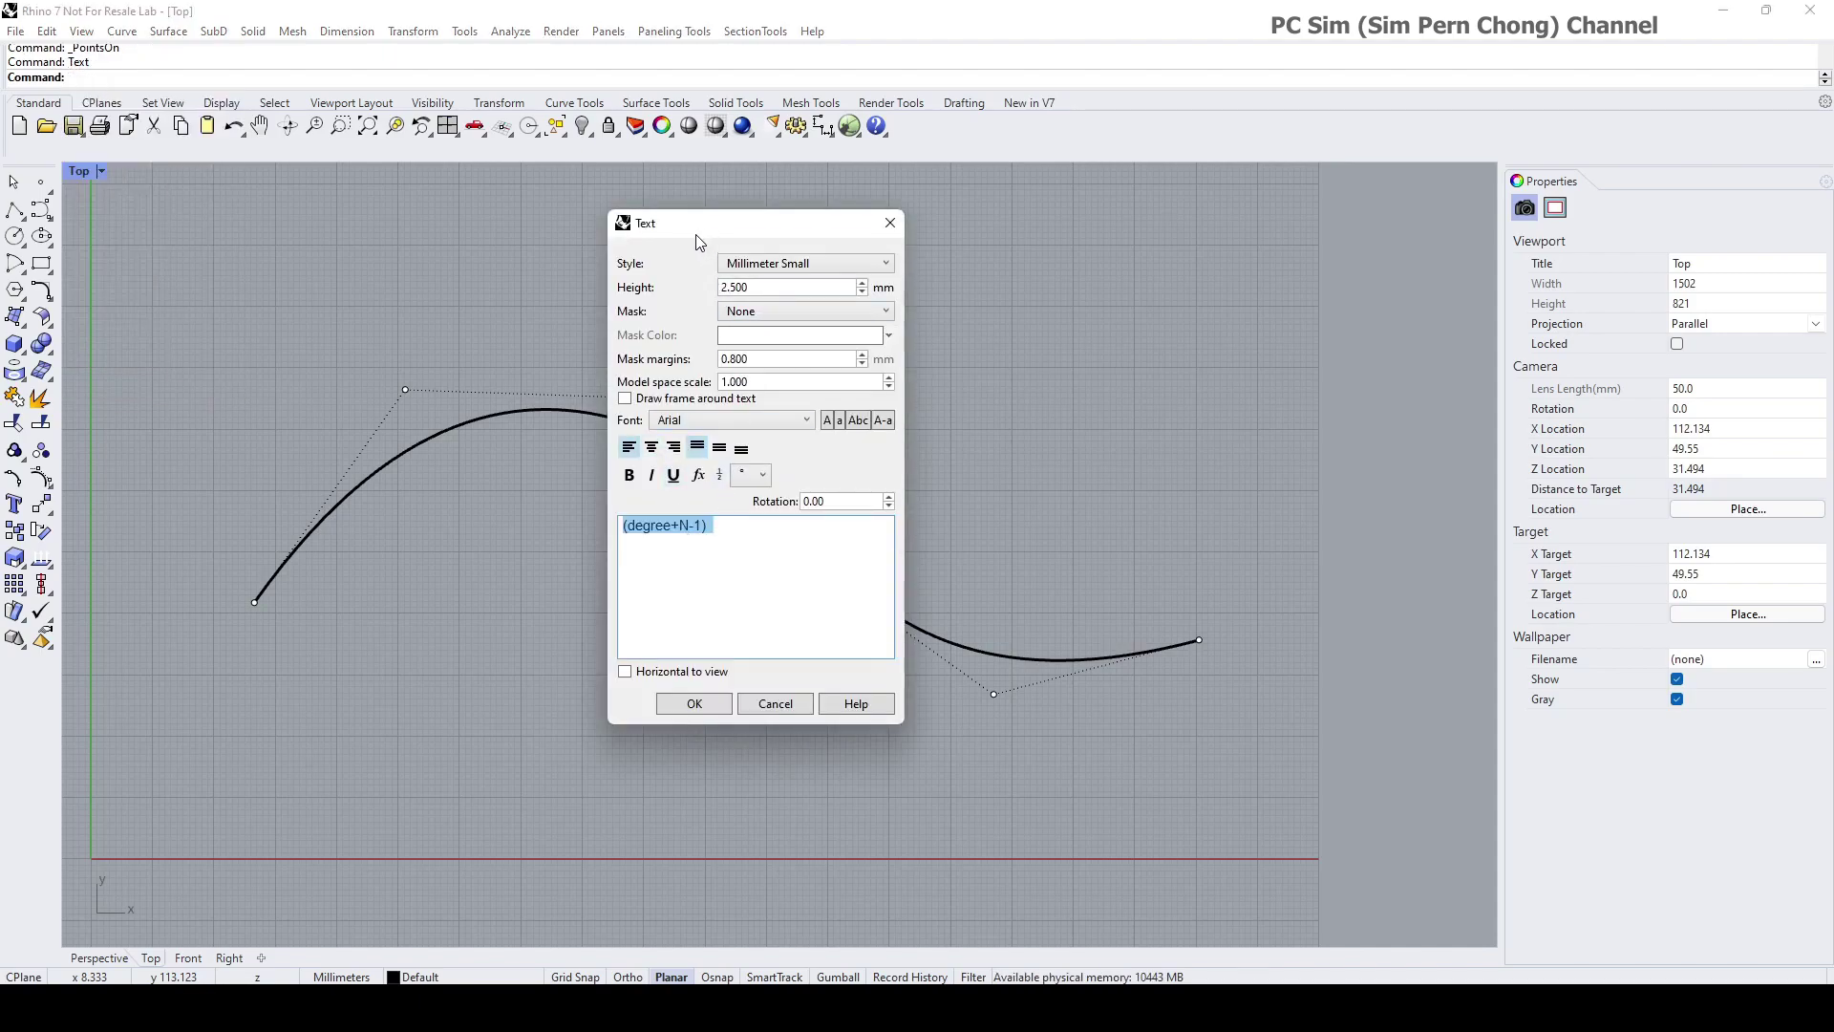
drag(704, 230, 686, 254)
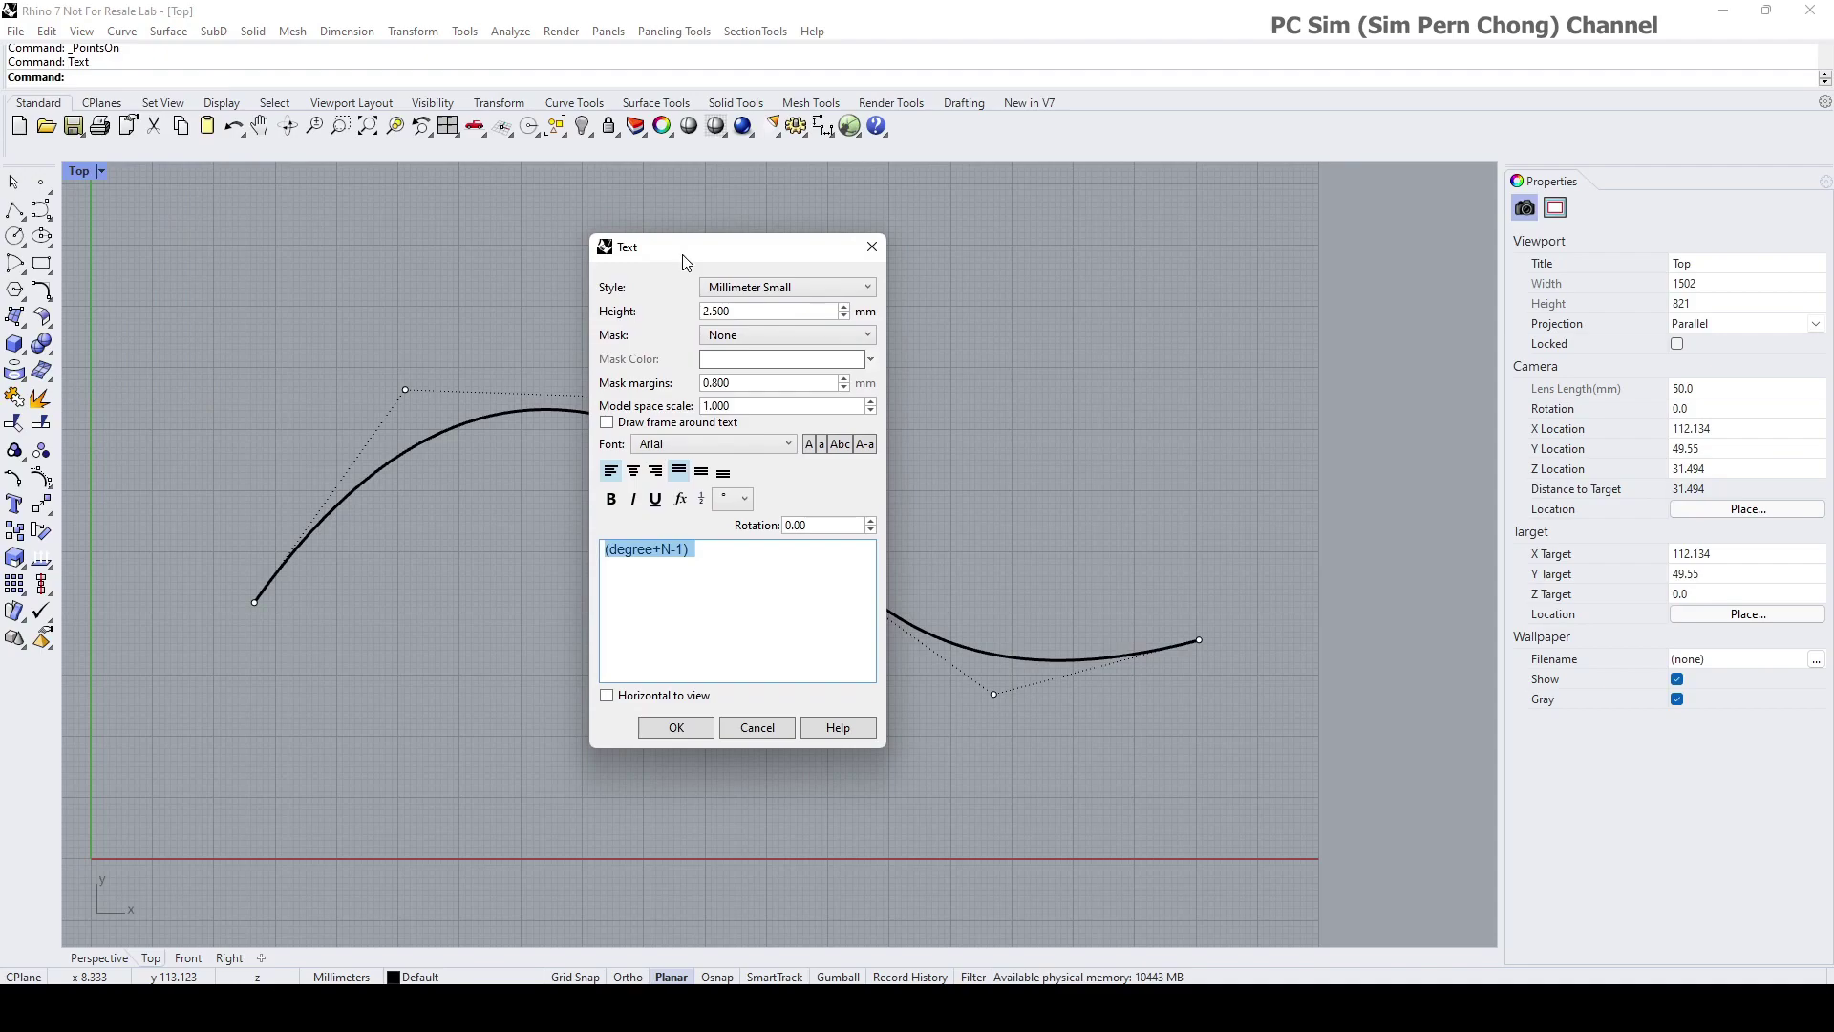
click(682, 737)
click(364, 745)
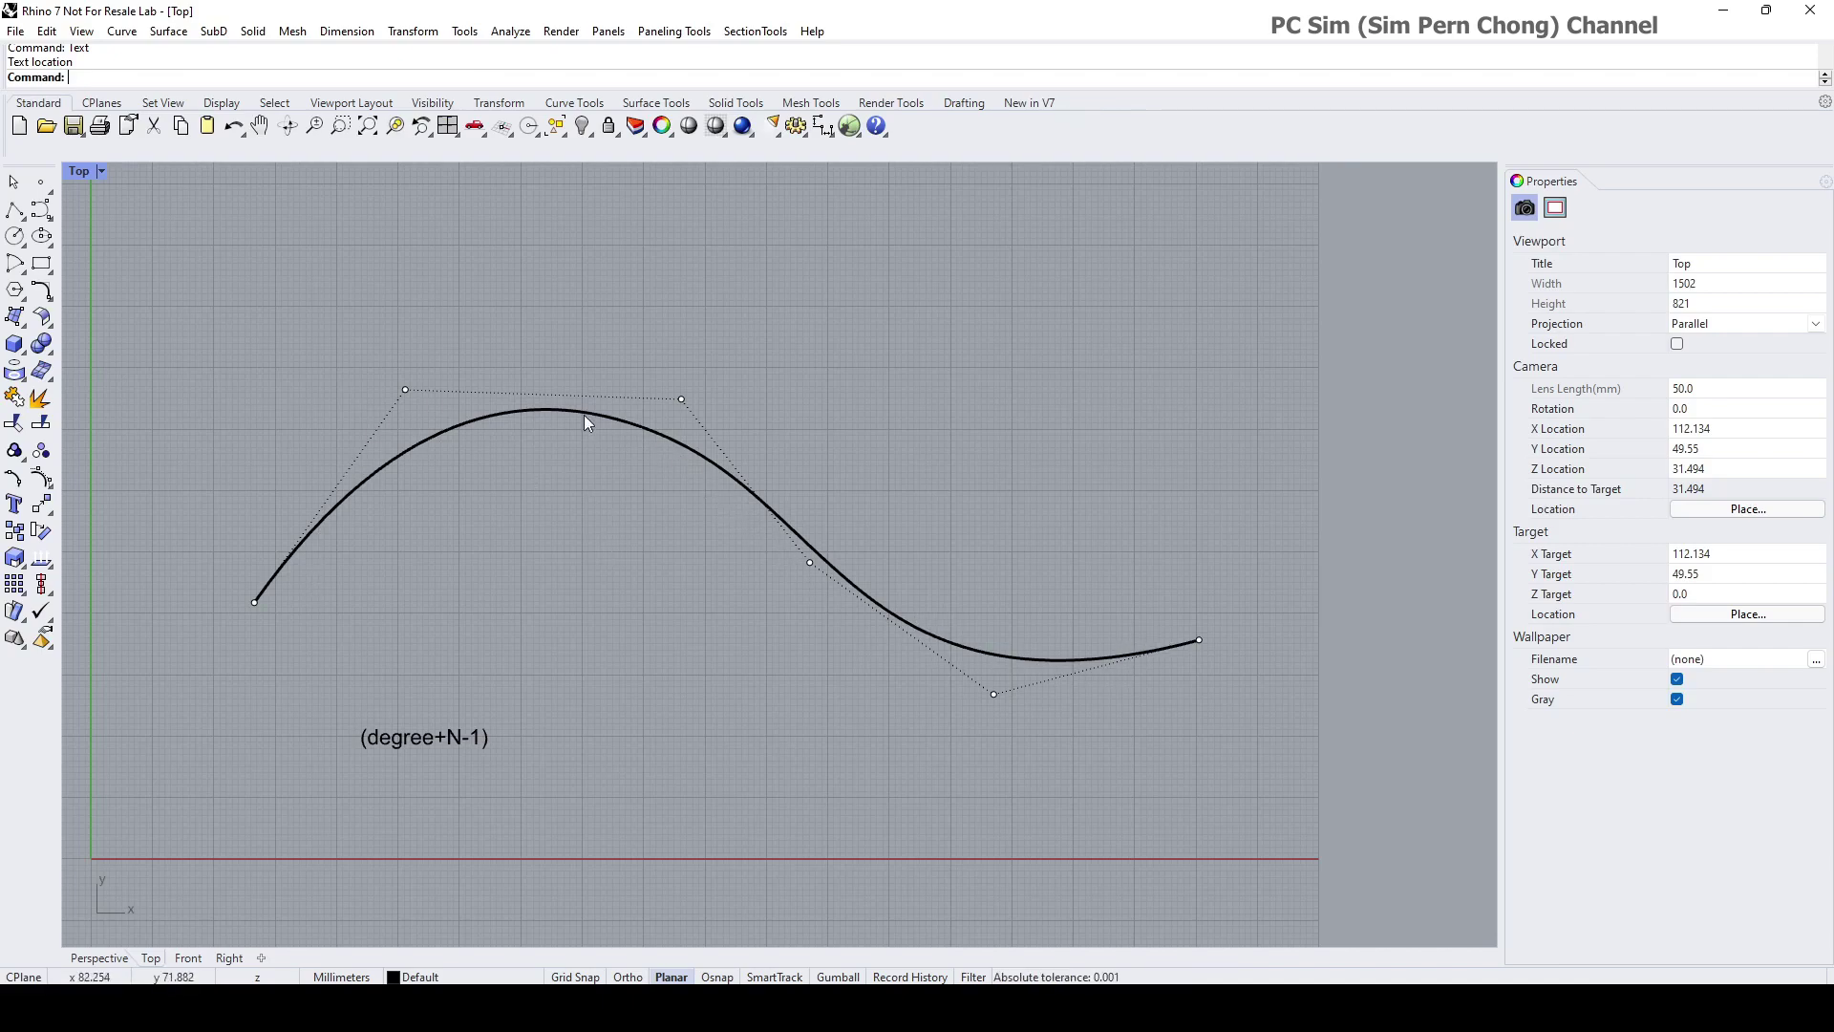
- Edit the formula annotation below the curve to read "(3+6-1)=8"
click(421, 743)
double_click(422, 743)
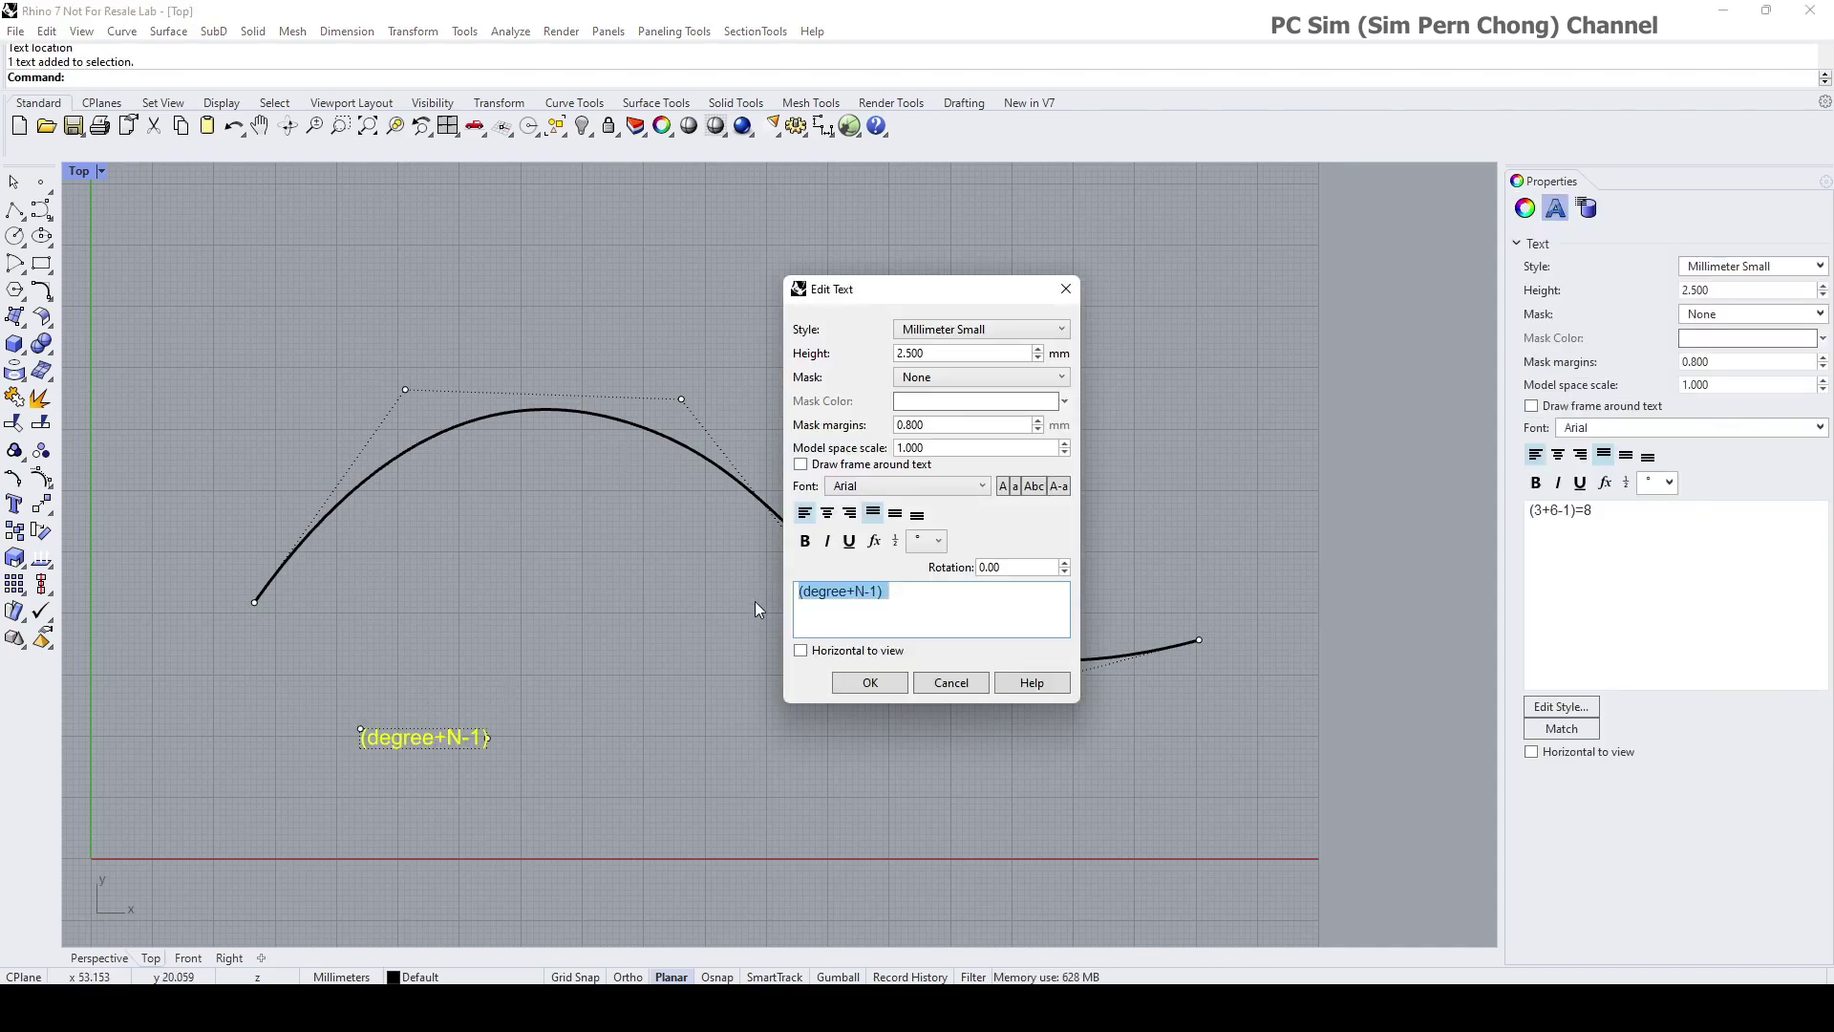
click(846, 593)
drag(846, 593, 806, 599)
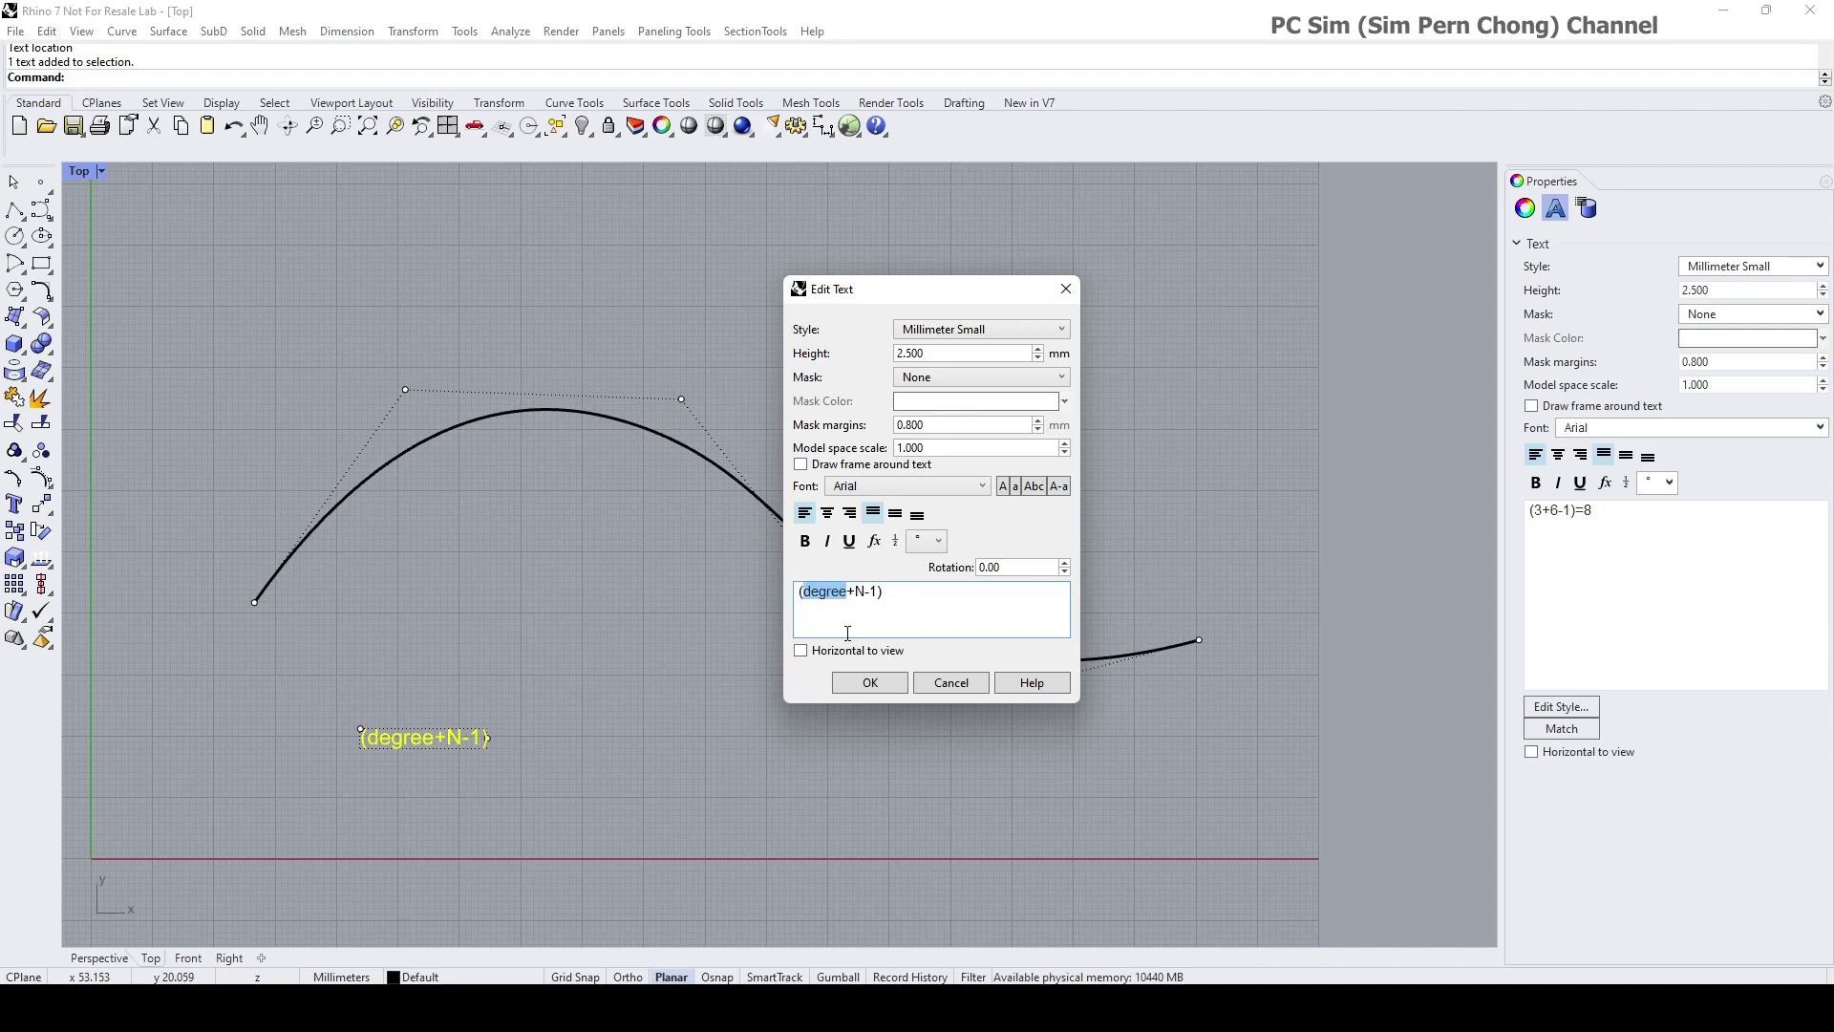
text(3)
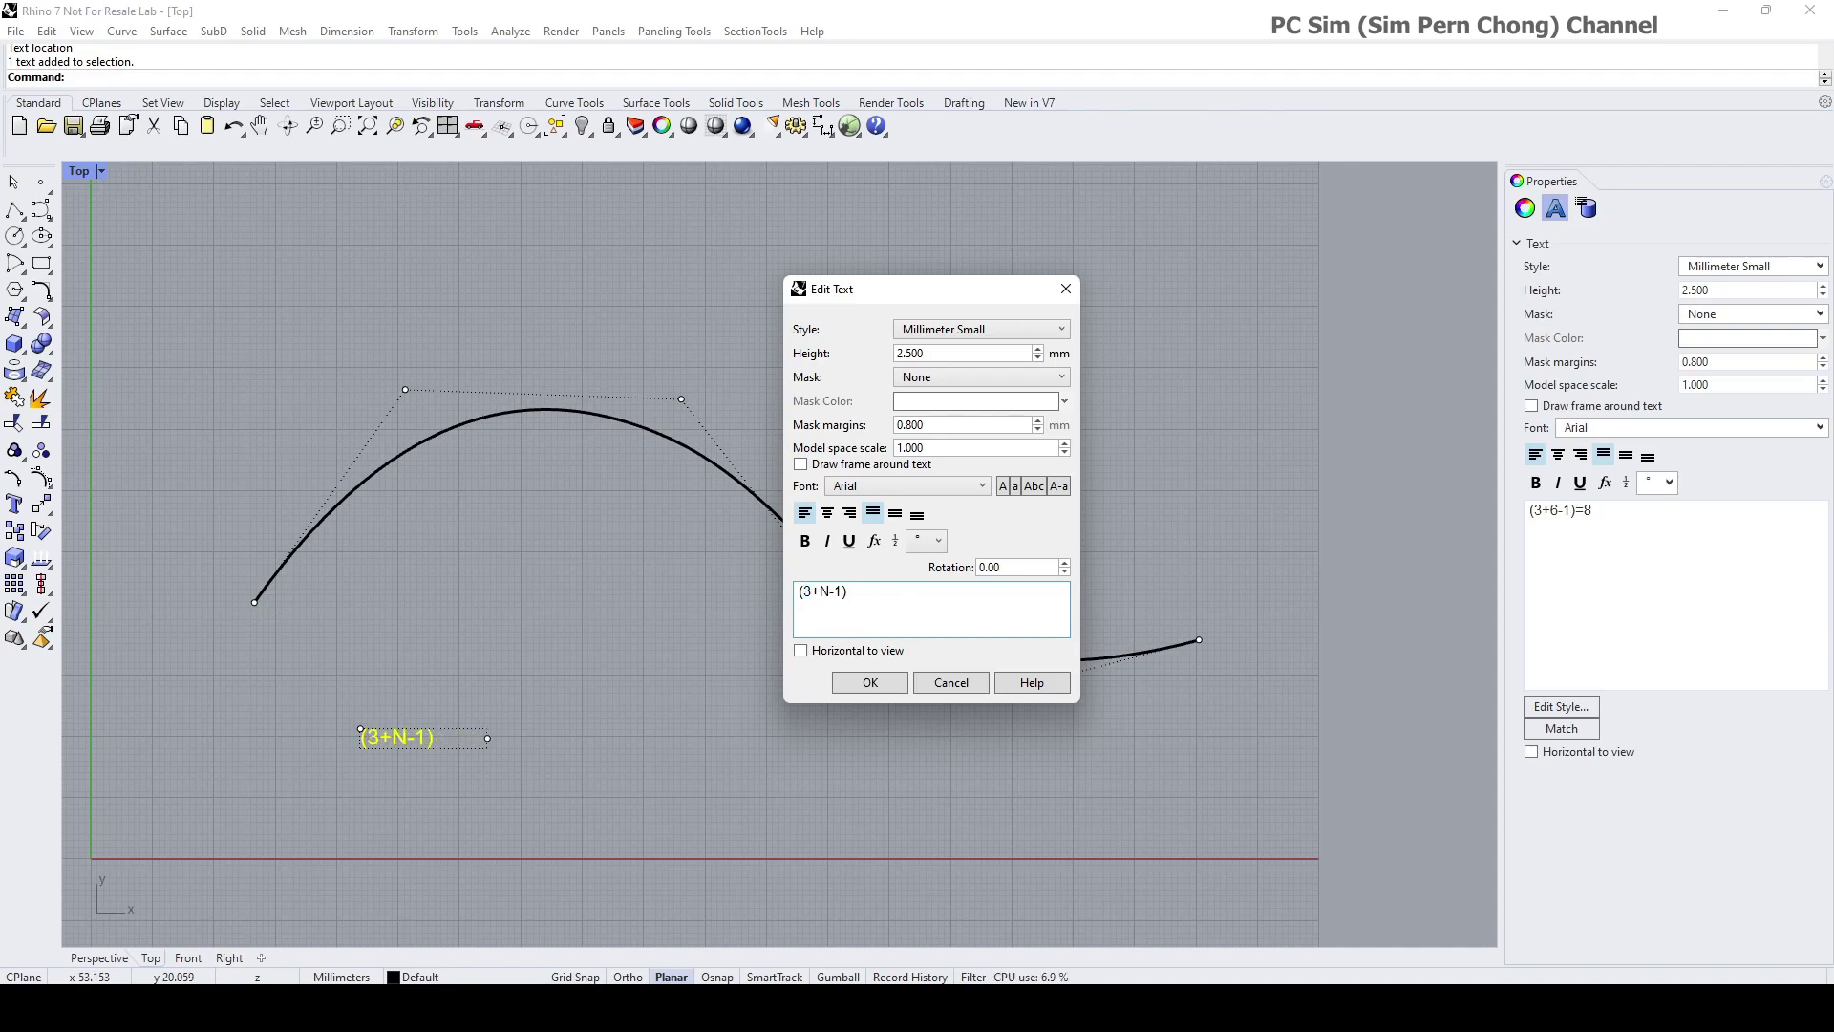
double_click(824, 593)
text(6-1)=)
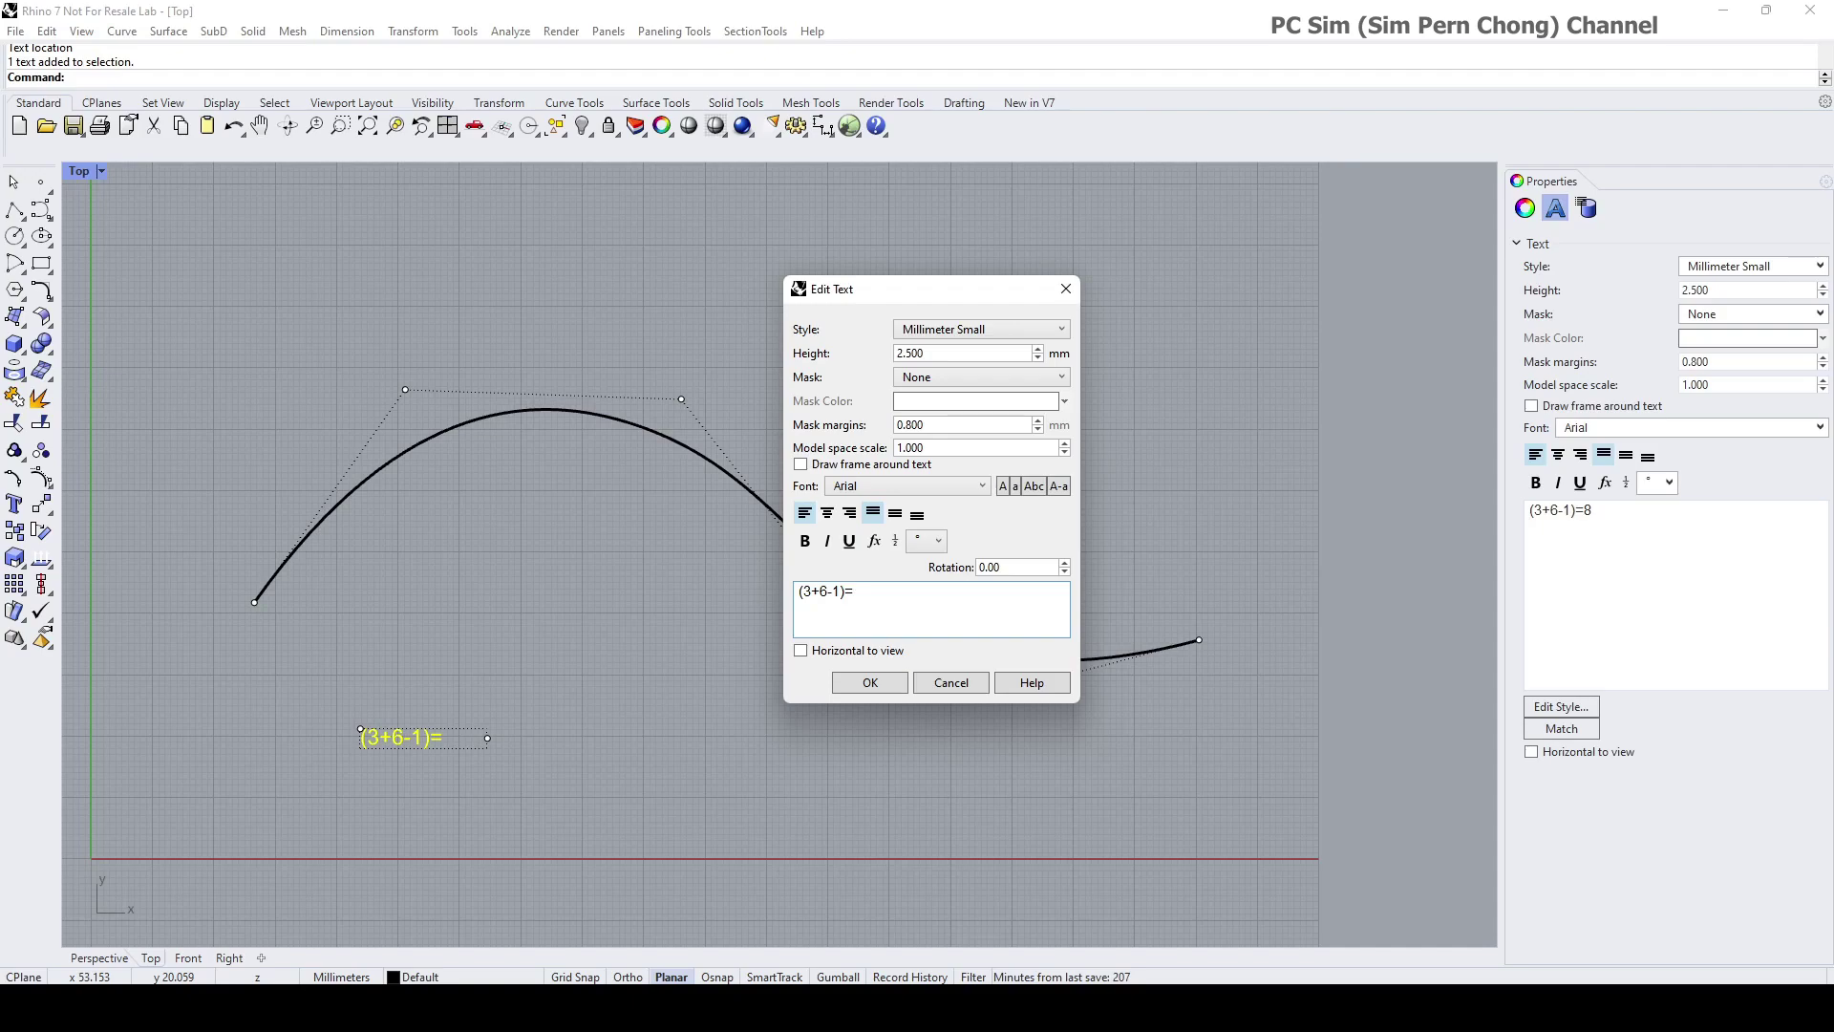
text(8)
click(882, 682)
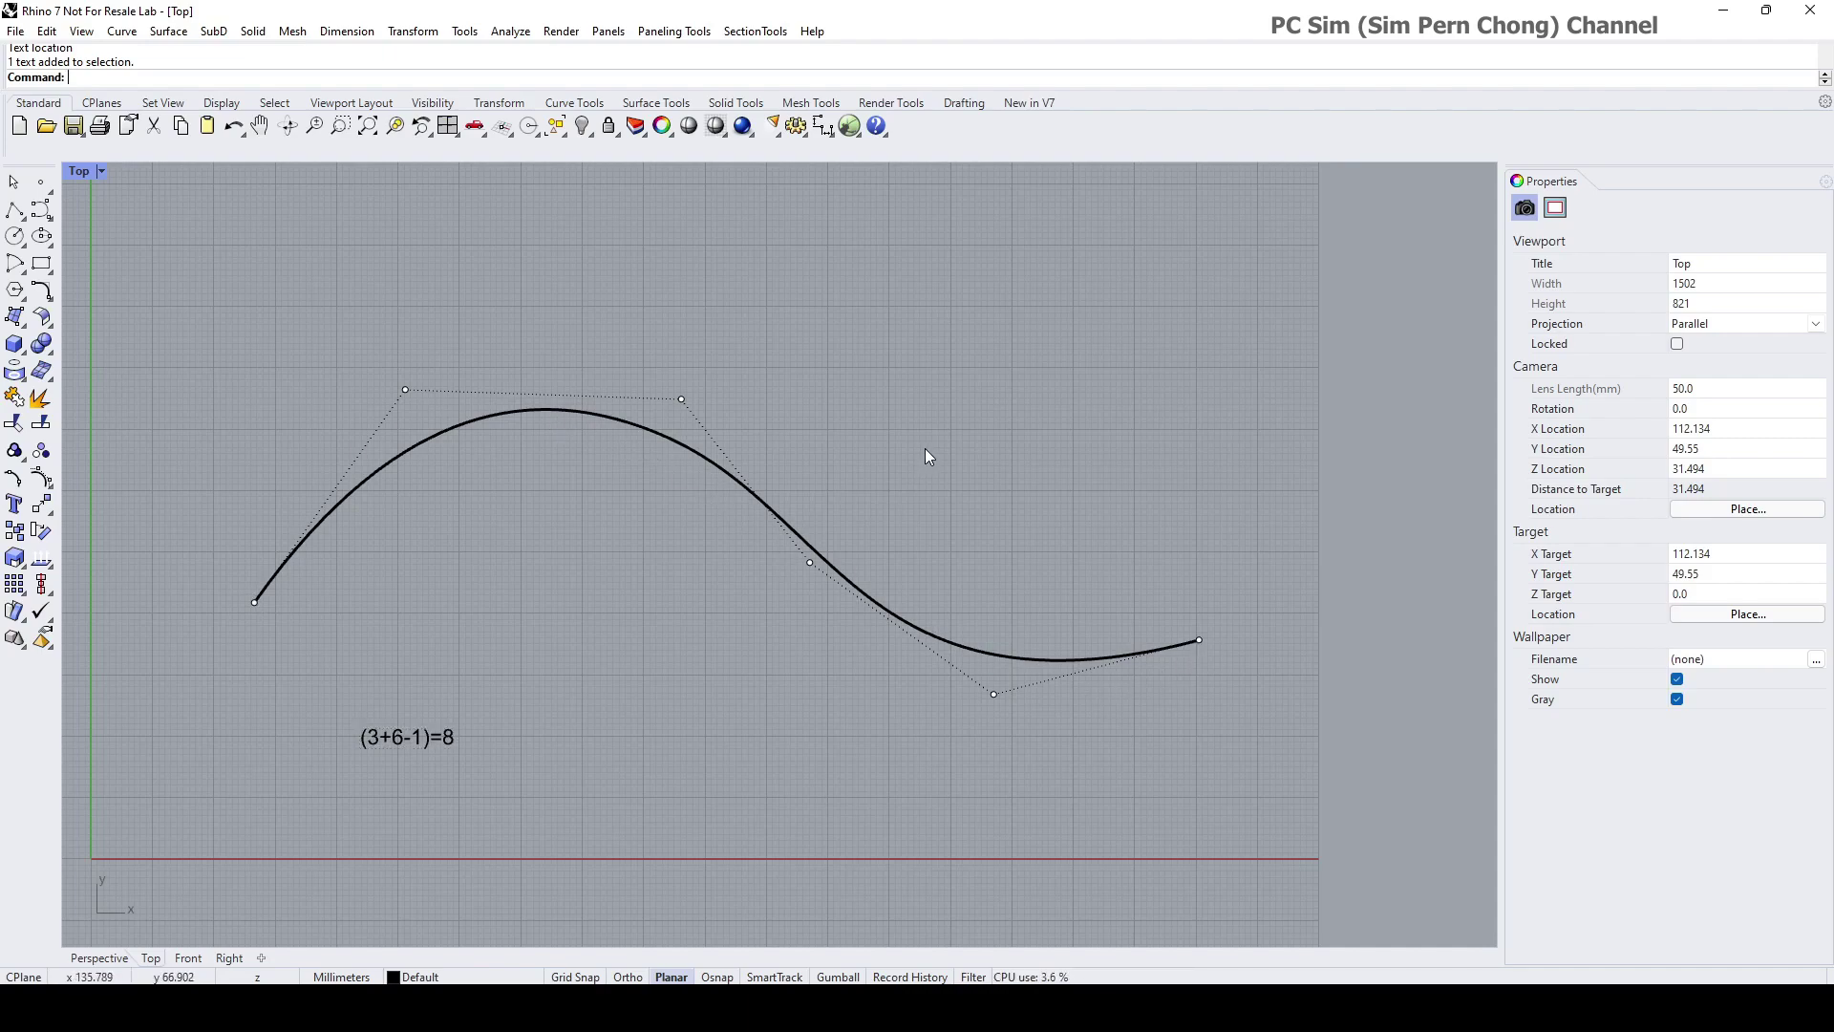
- Hide the curve's control points and turn on only the Knot object snap
key(Escape)
click(718, 977)
drag(1029, 366, 919, 337)
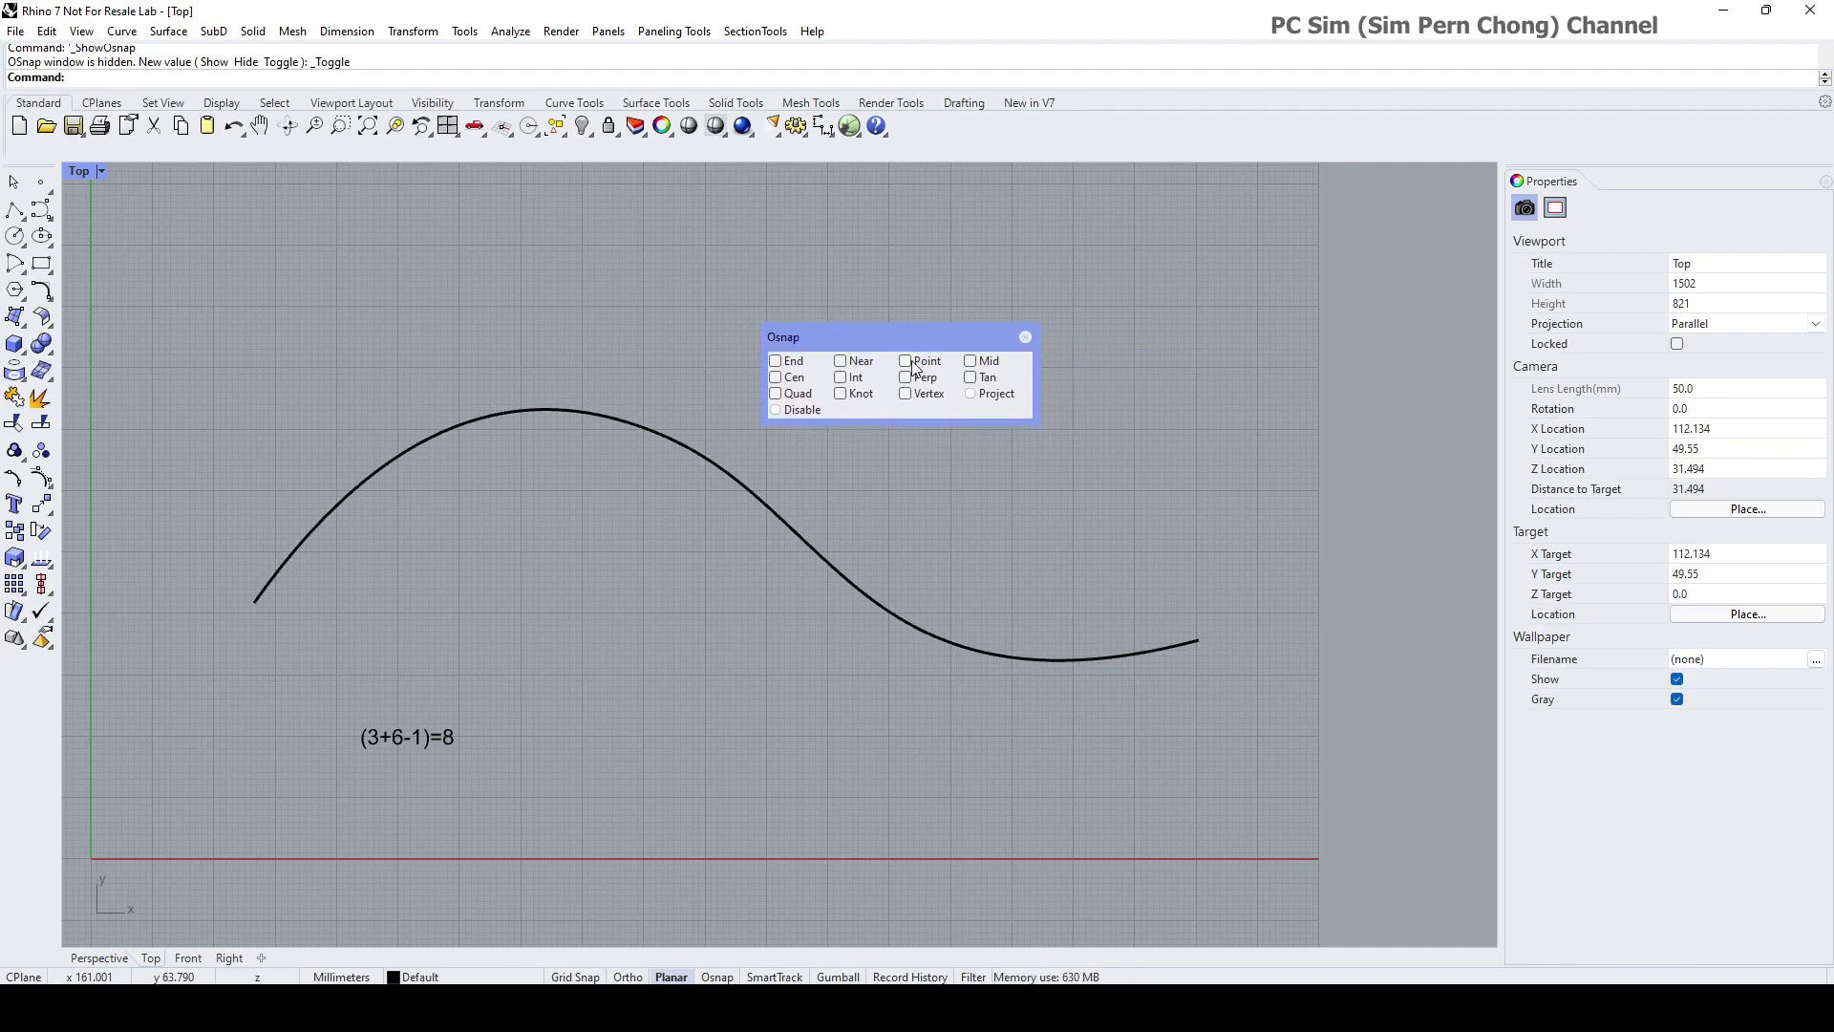
click(844, 396)
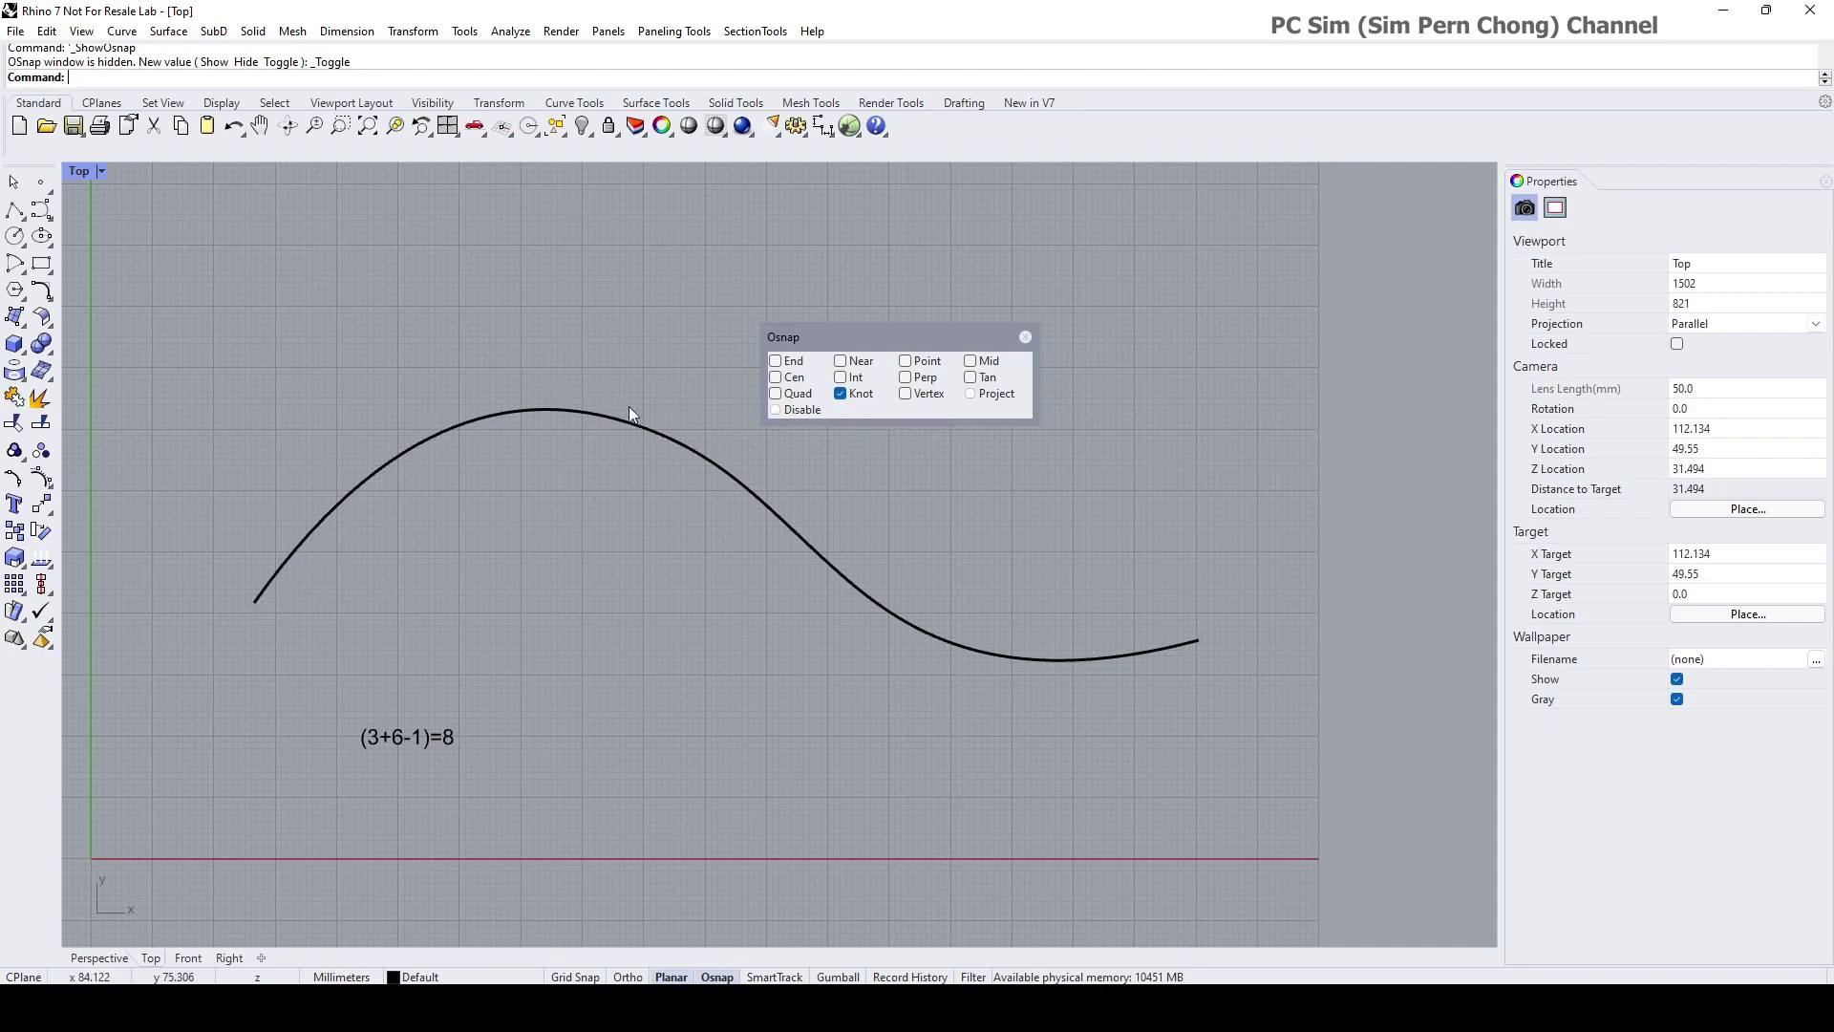
- Place point objects on the curve's four knot locations: both ends and the two interior knots
click(46, 188)
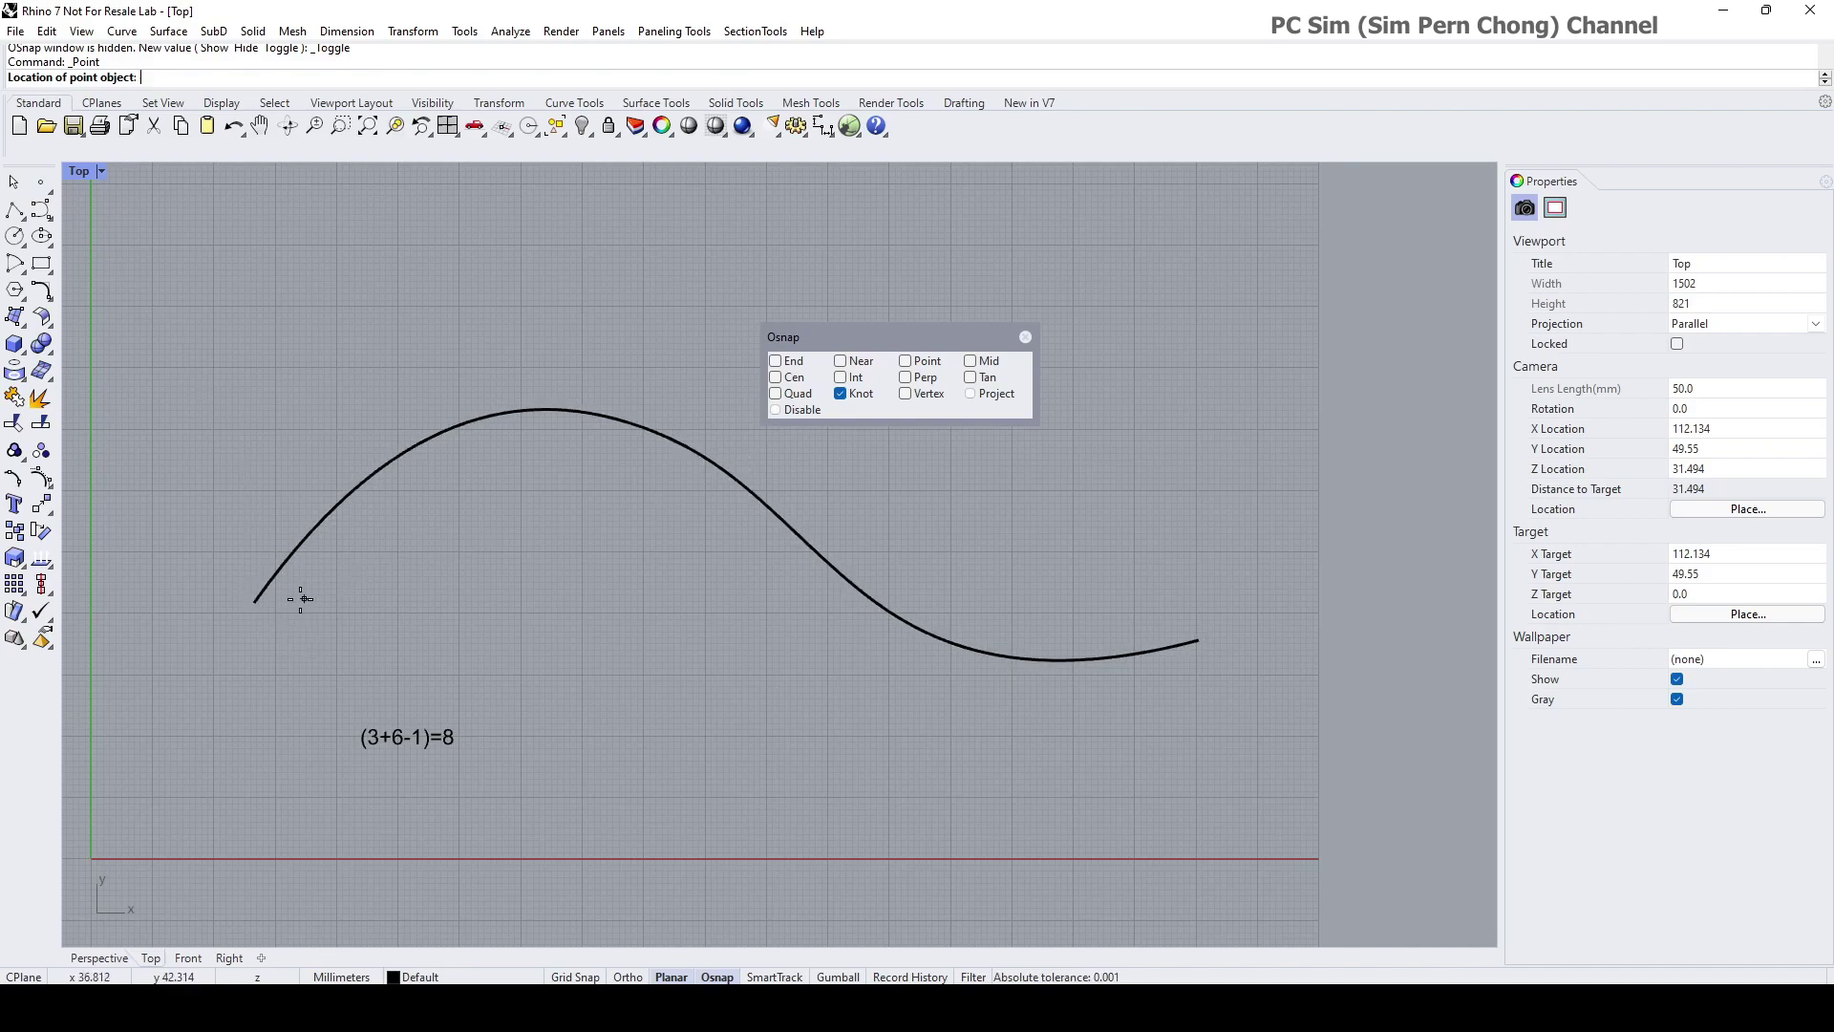
click(271, 602)
right_click(409, 495)
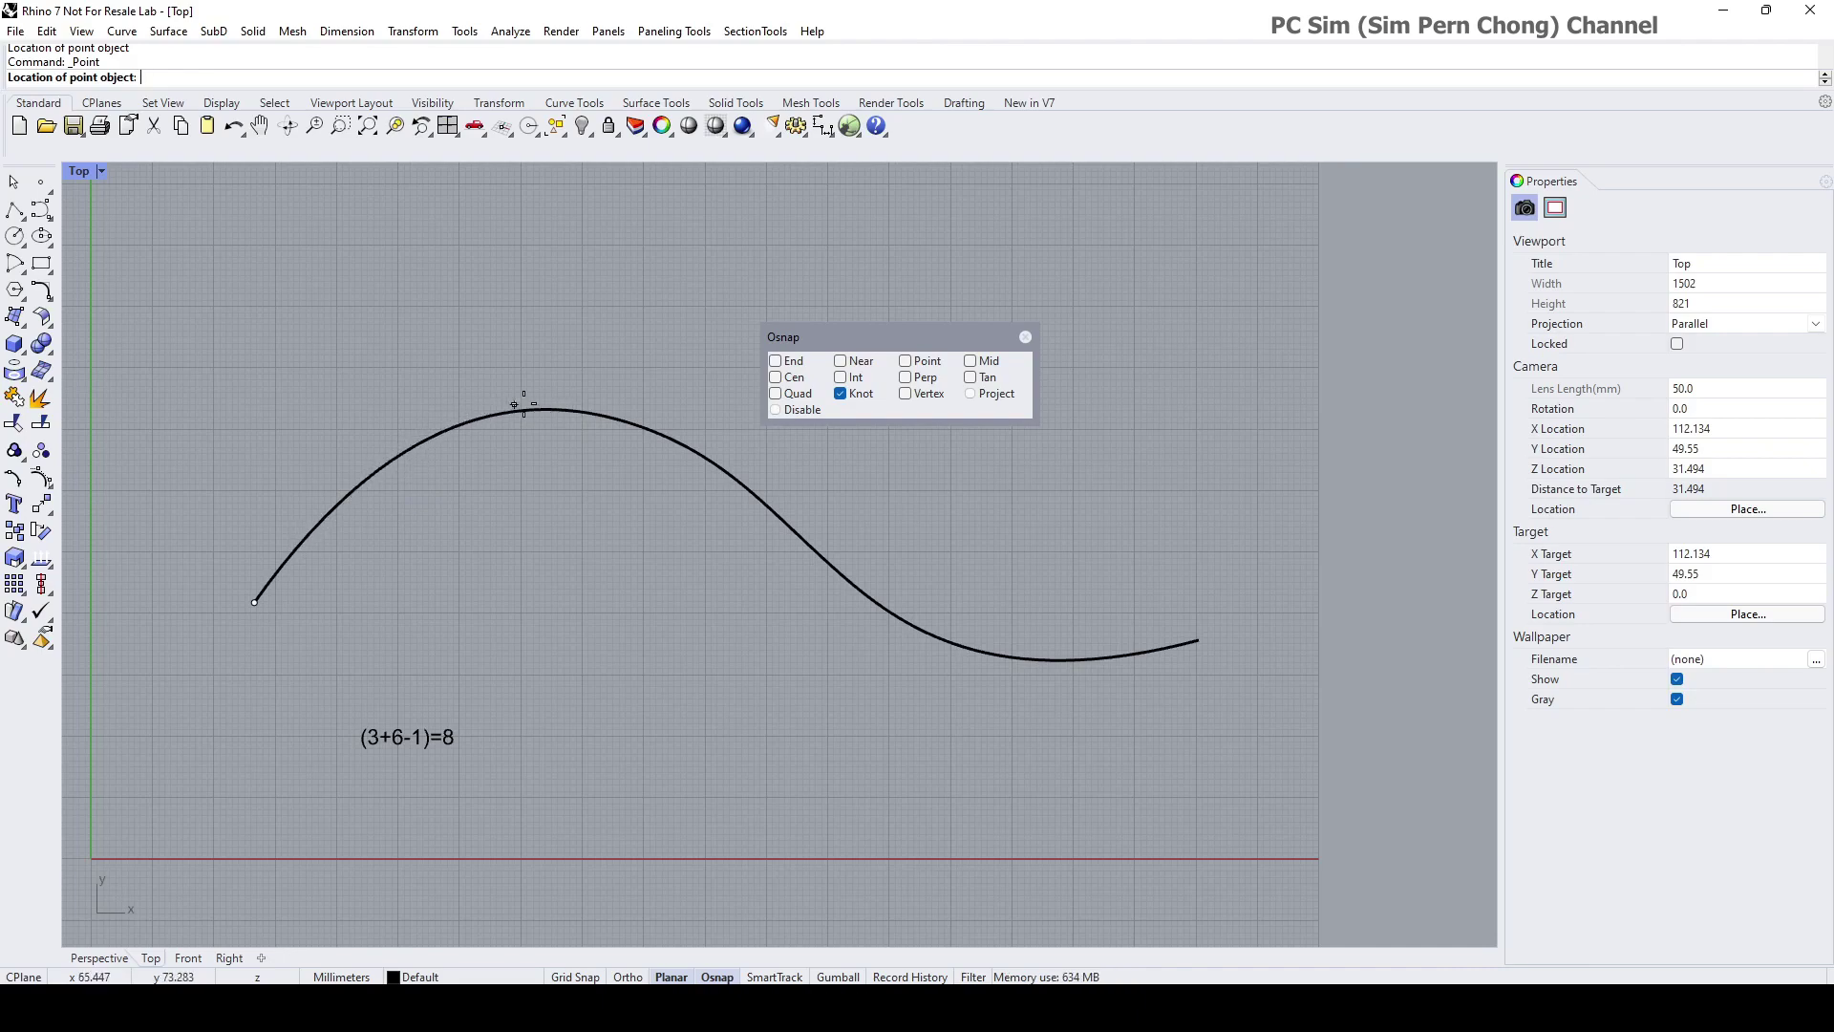
click(634, 423)
right_click(668, 494)
key(Escape)
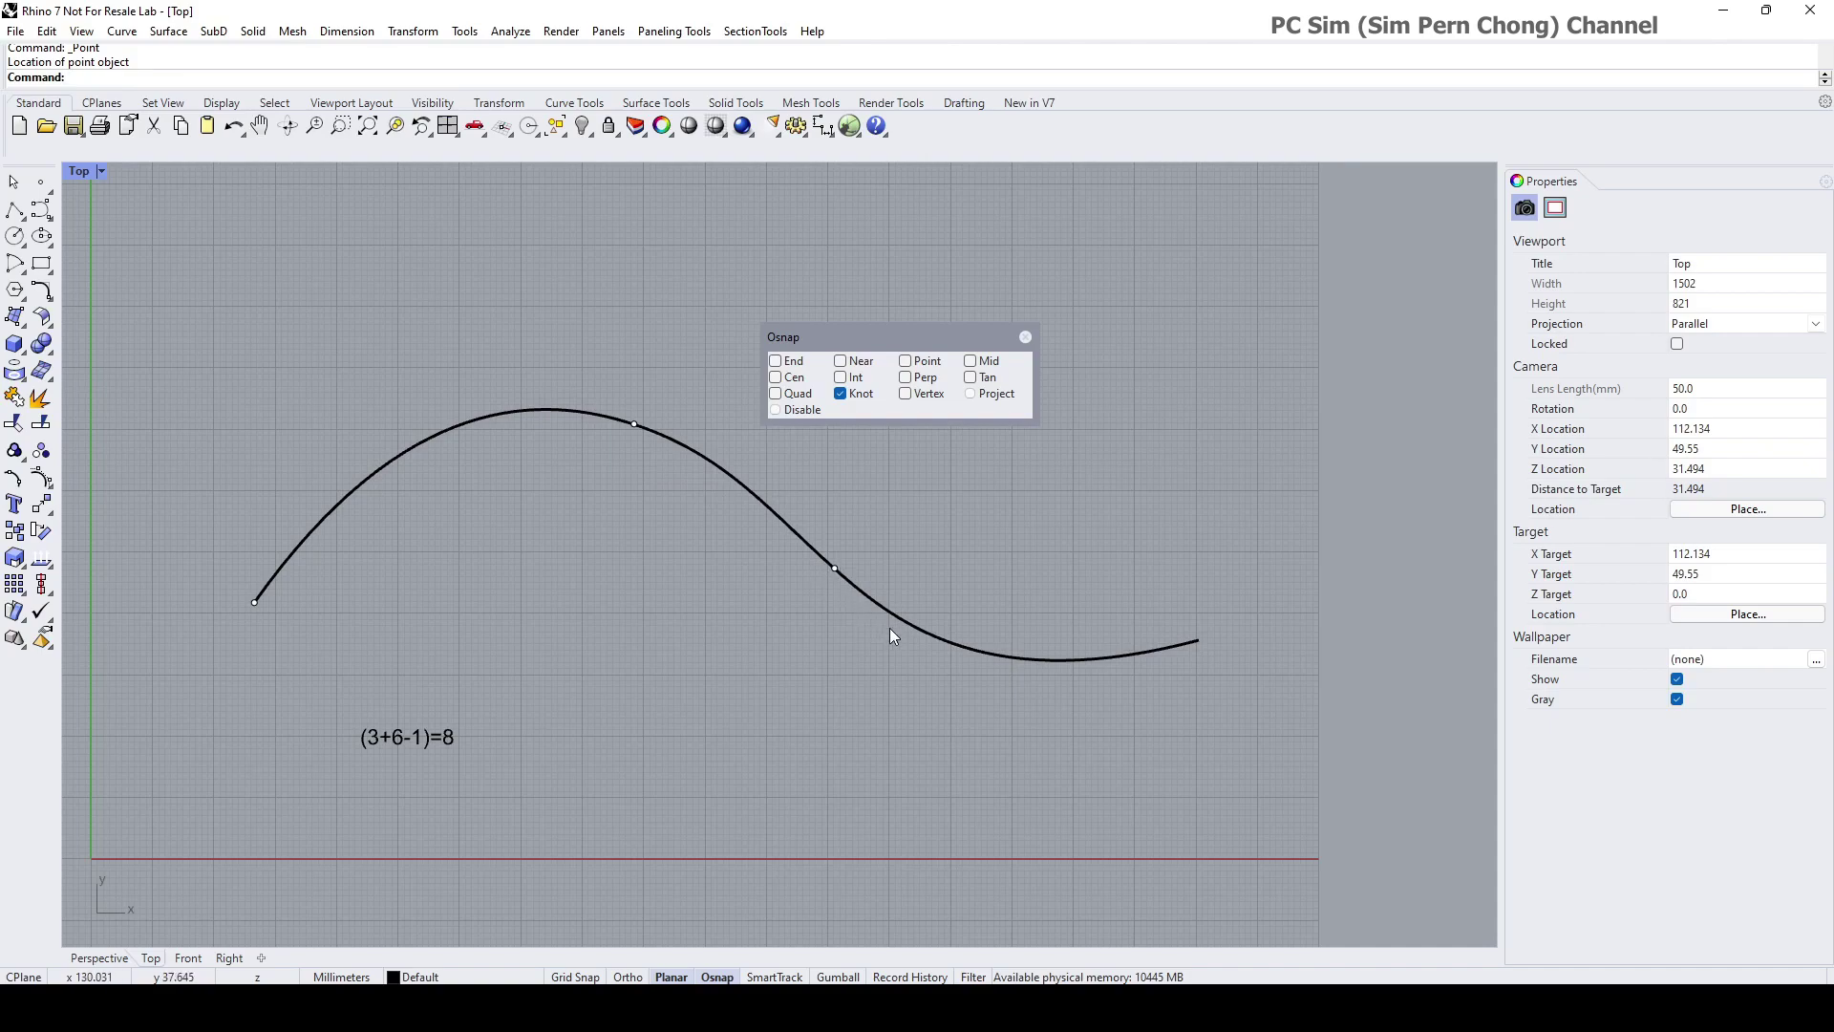
key(Return)
click(1202, 646)
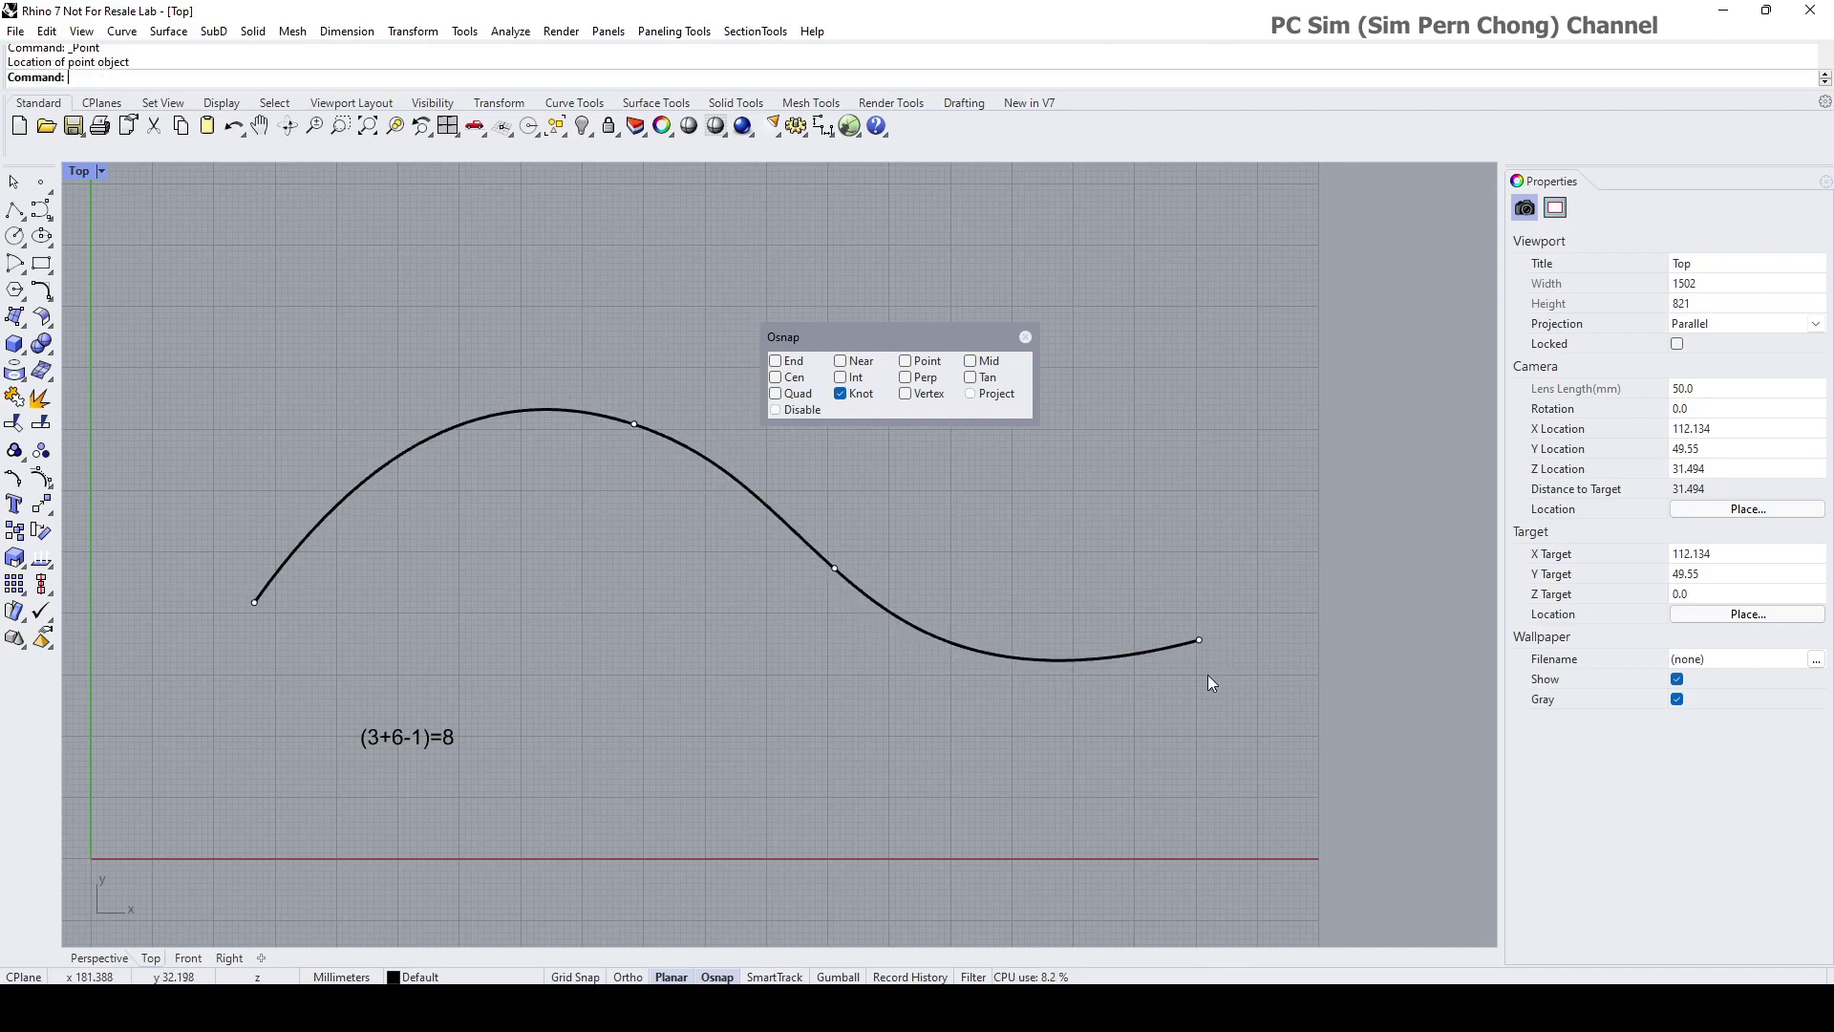
- Switch to the NURBS web page and highlight the degree 3, 11-control-point example, including its leading 0,0,0 and trailing 9,9,9 knots
right_drag(994, 716, 1000, 732)
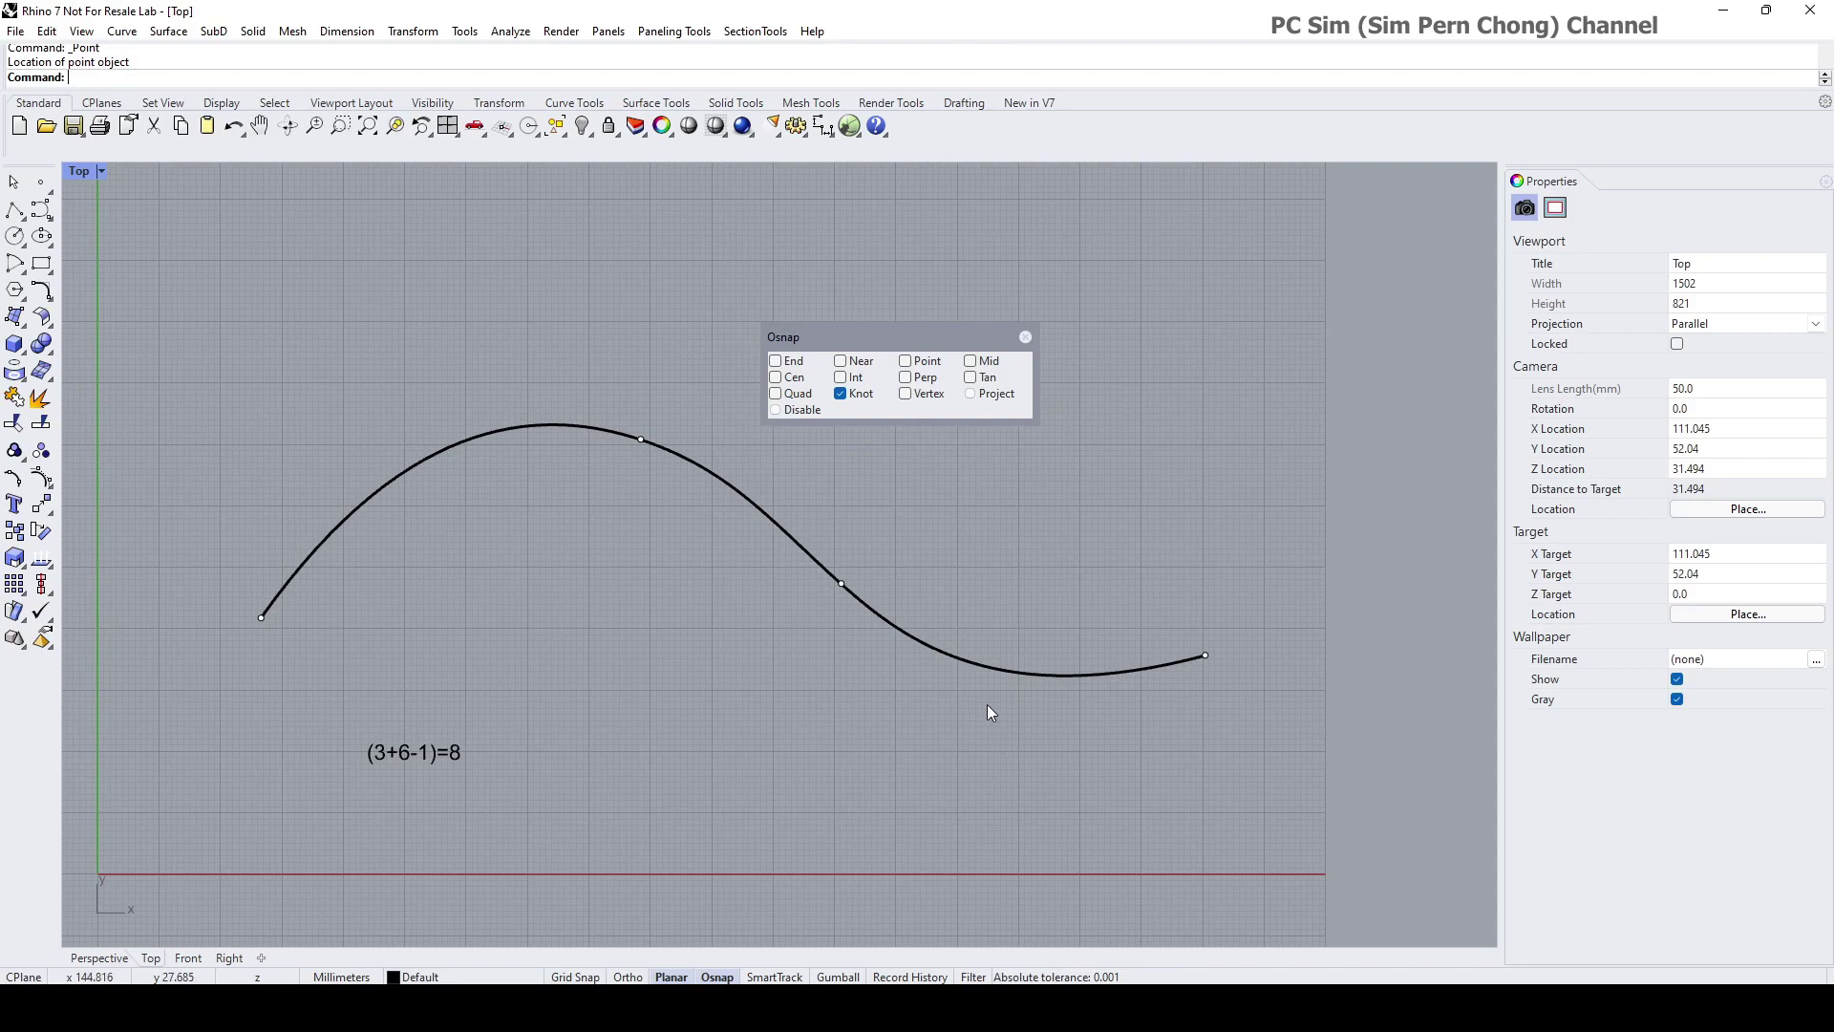
key(alt+Tab)
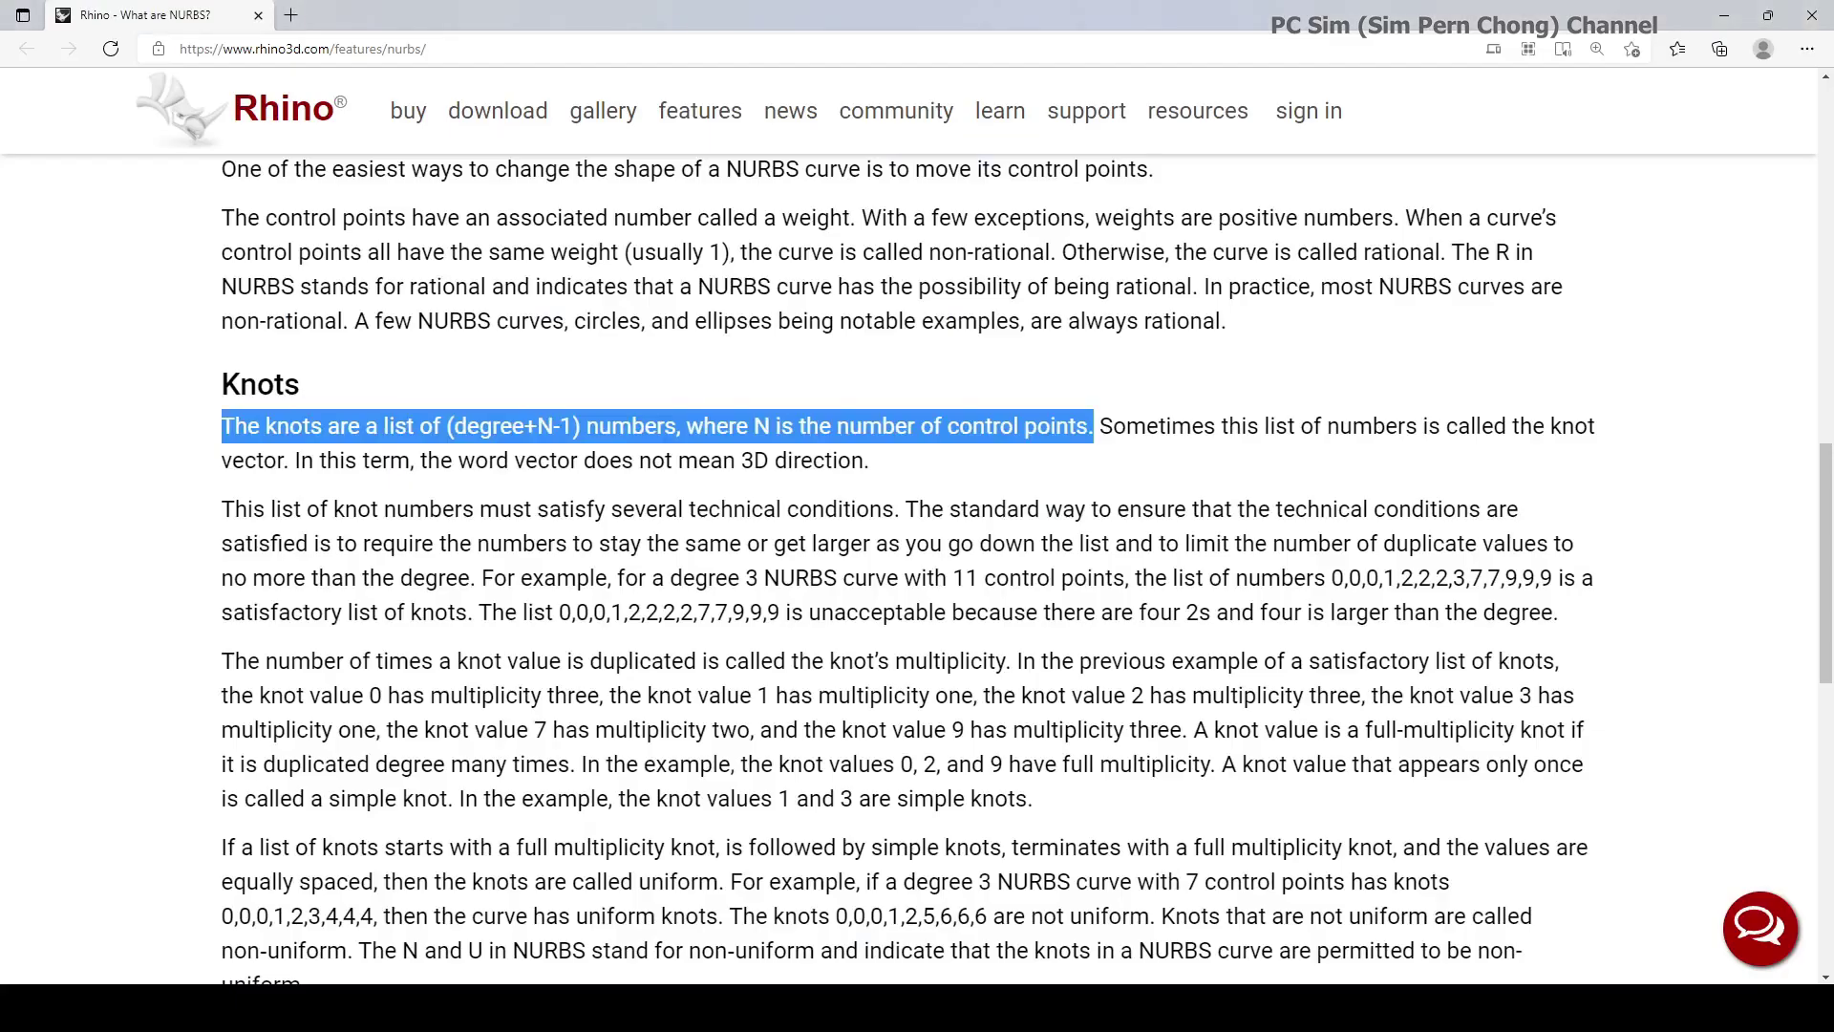
click(1139, 638)
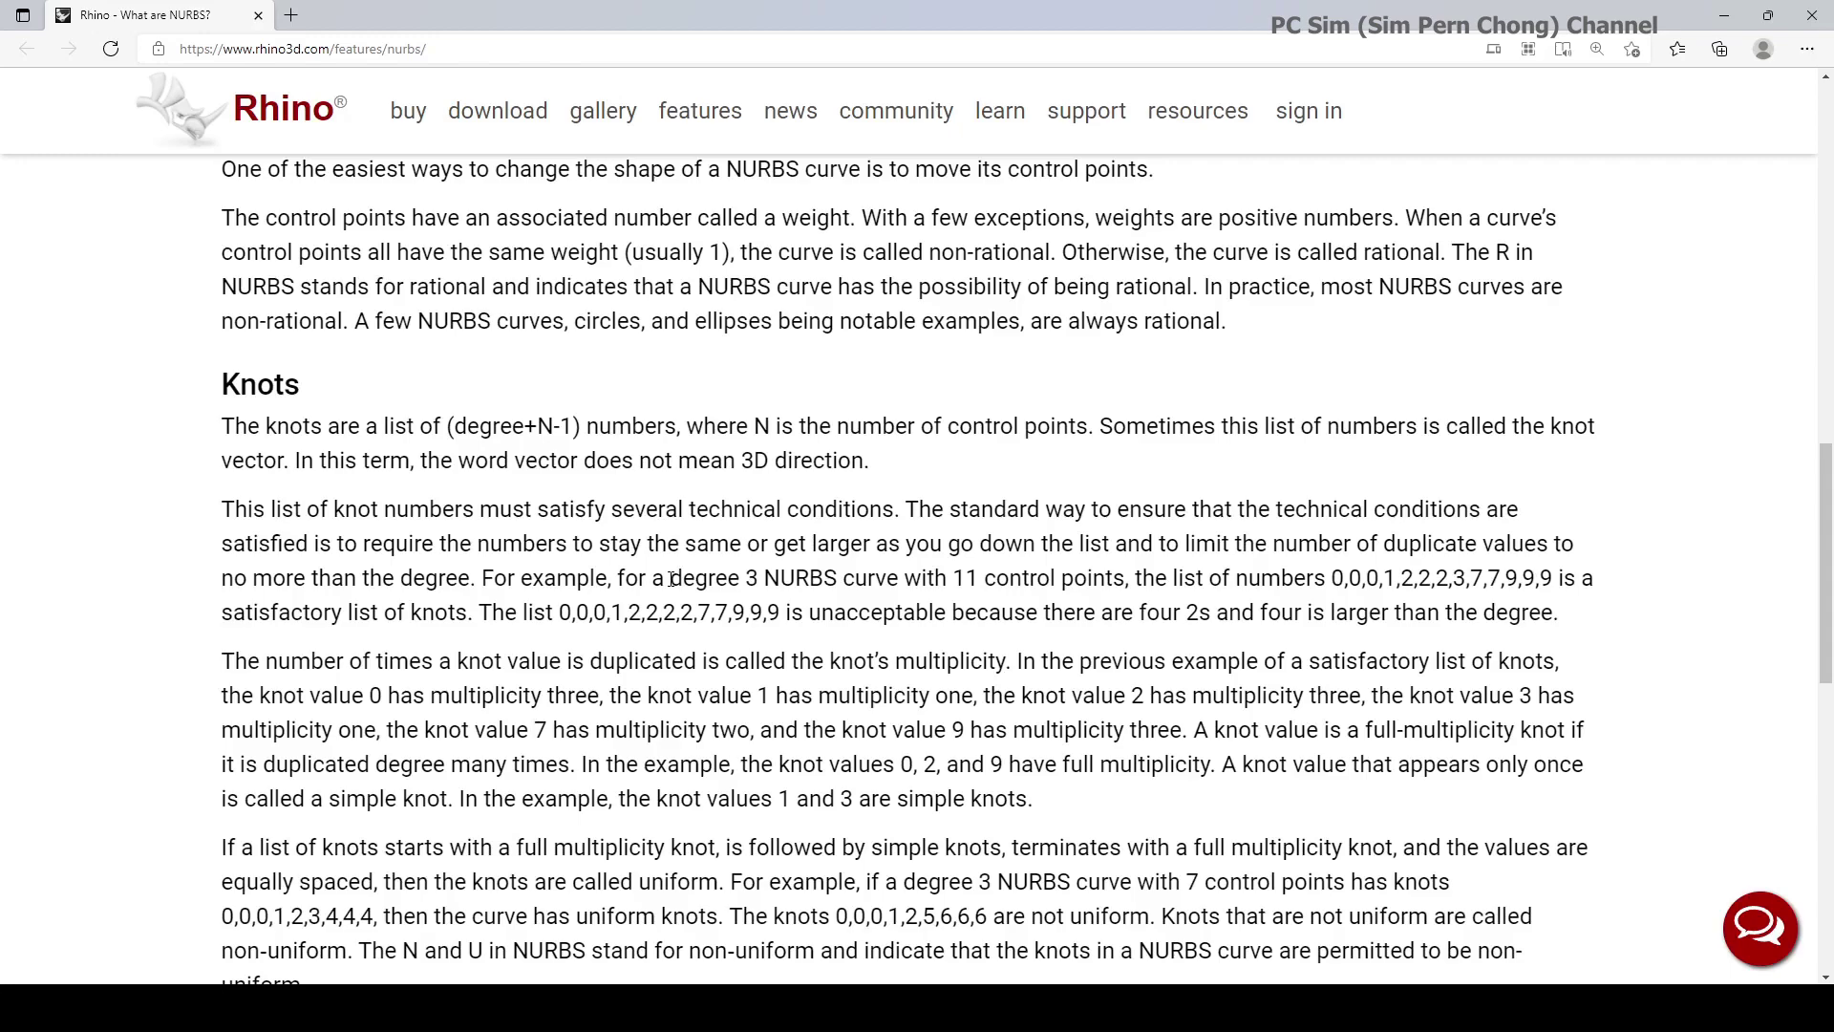
drag(672, 578, 1557, 582)
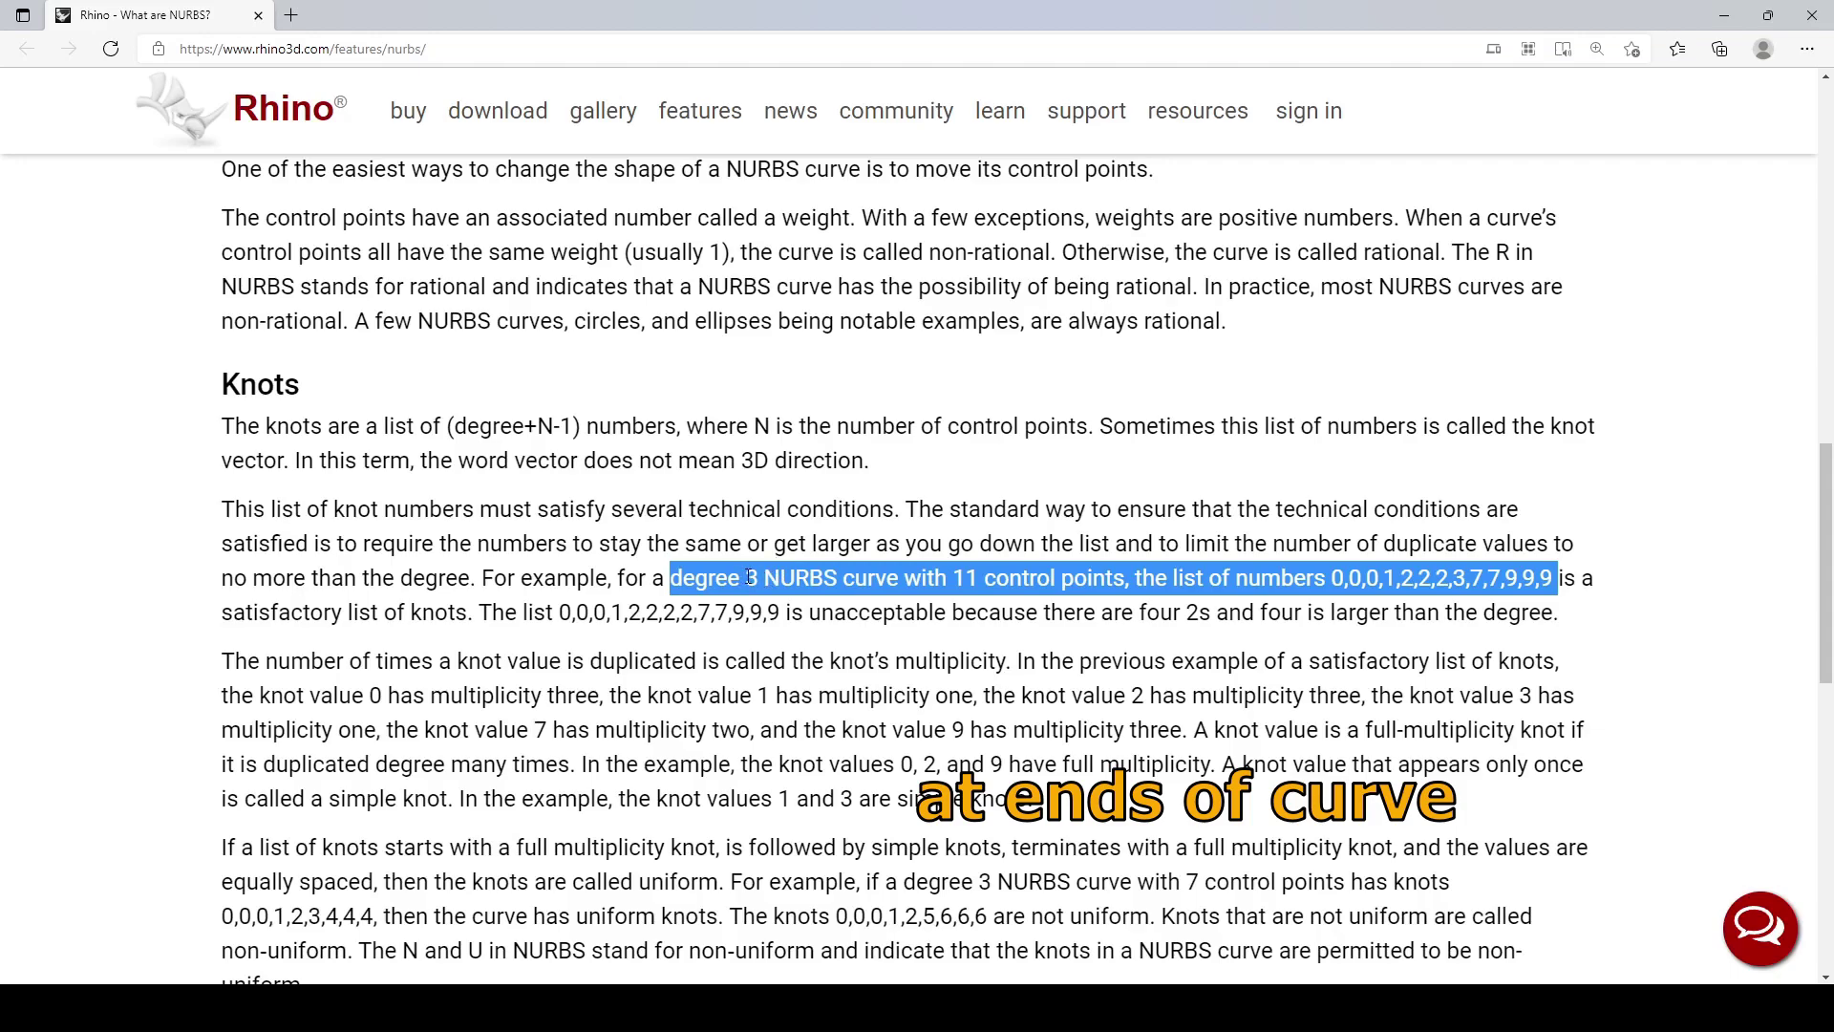
click(1373, 578)
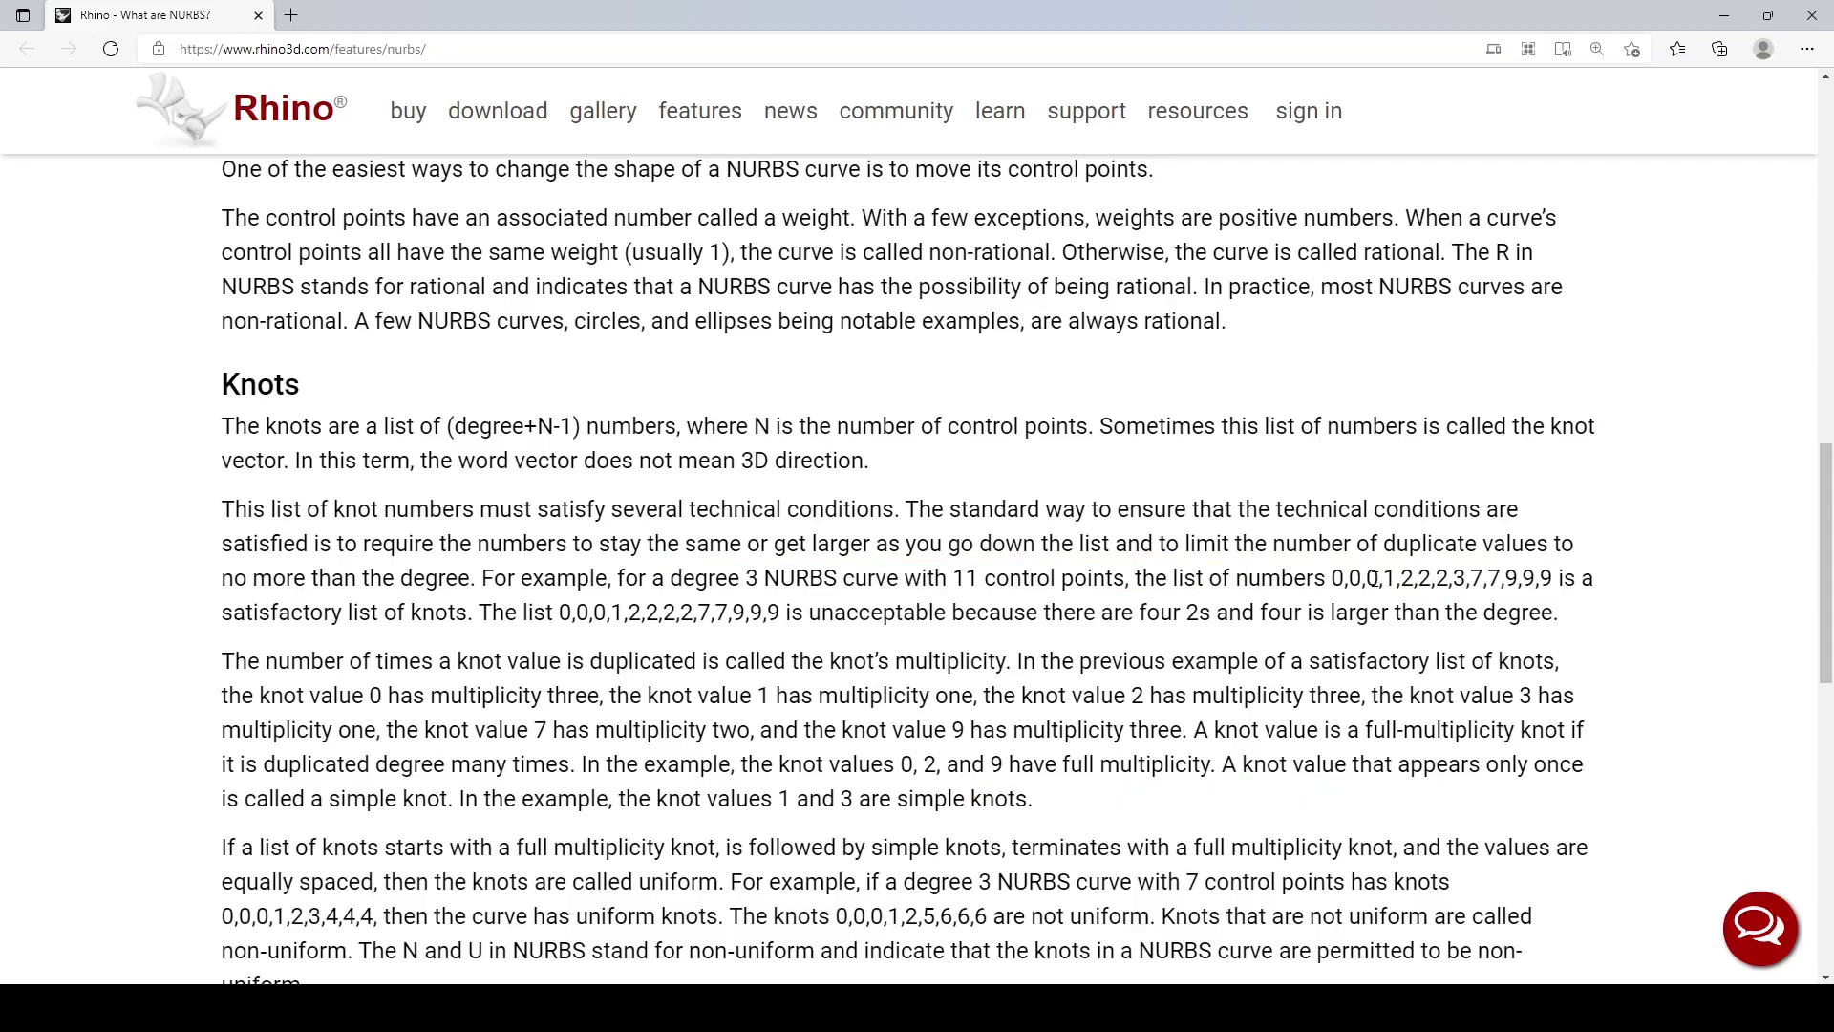
drag(1373, 578, 1333, 579)
drag(1507, 584, 1554, 584)
- Return to Rhino and examine the knot points at the ends and in the interior of the curve
click(1210, 1008)
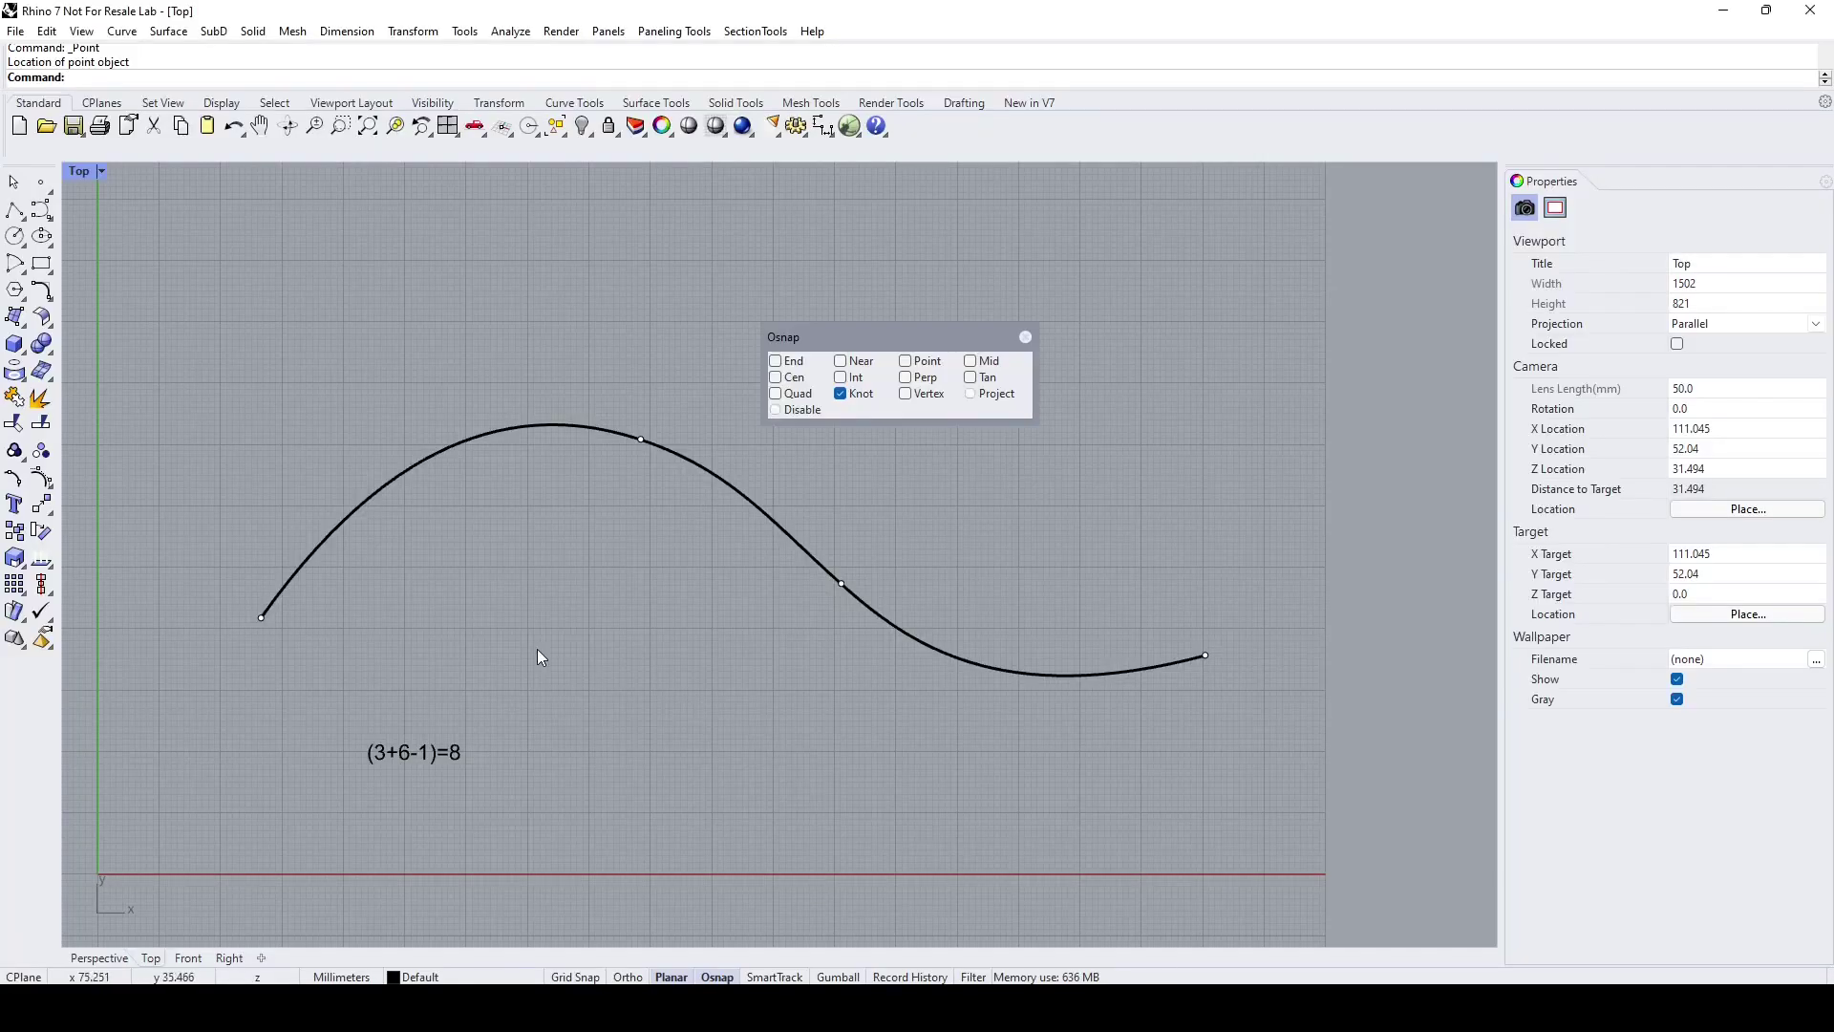
right_drag(597, 595, 650, 587)
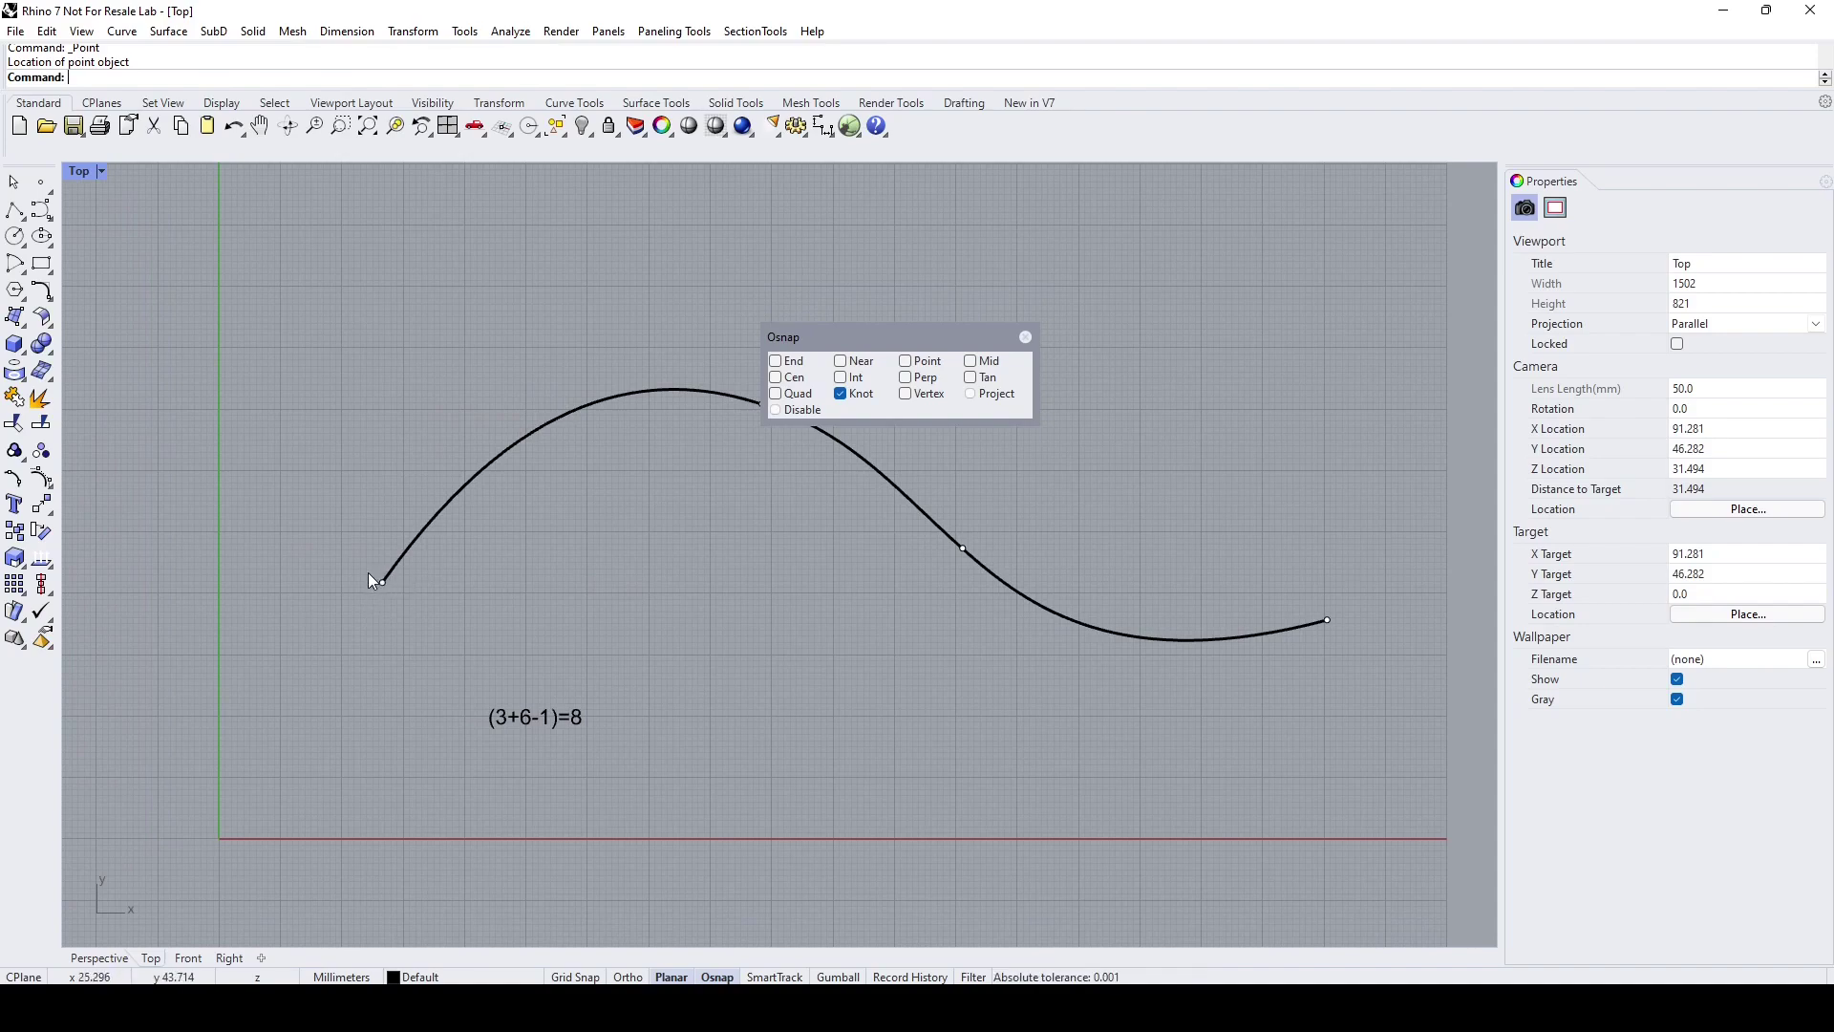
right_drag(400, 606, 387, 629)
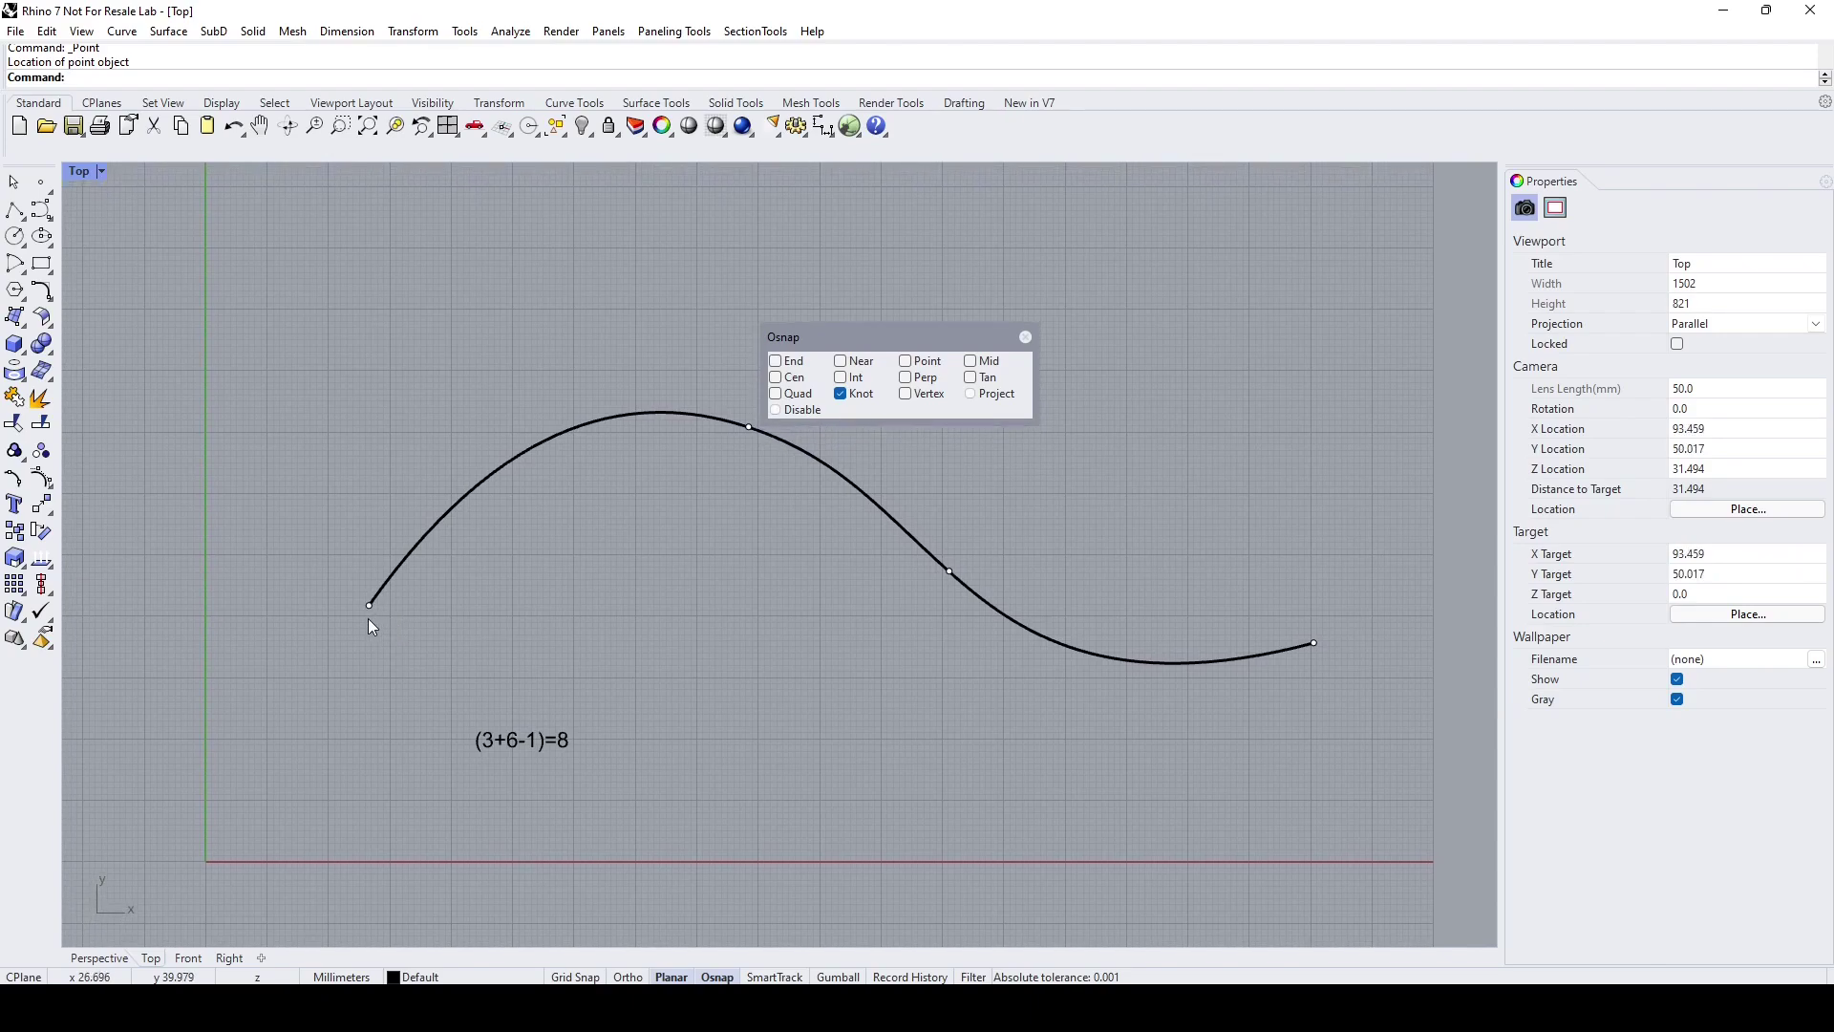
right_drag(532, 593, 599, 561)
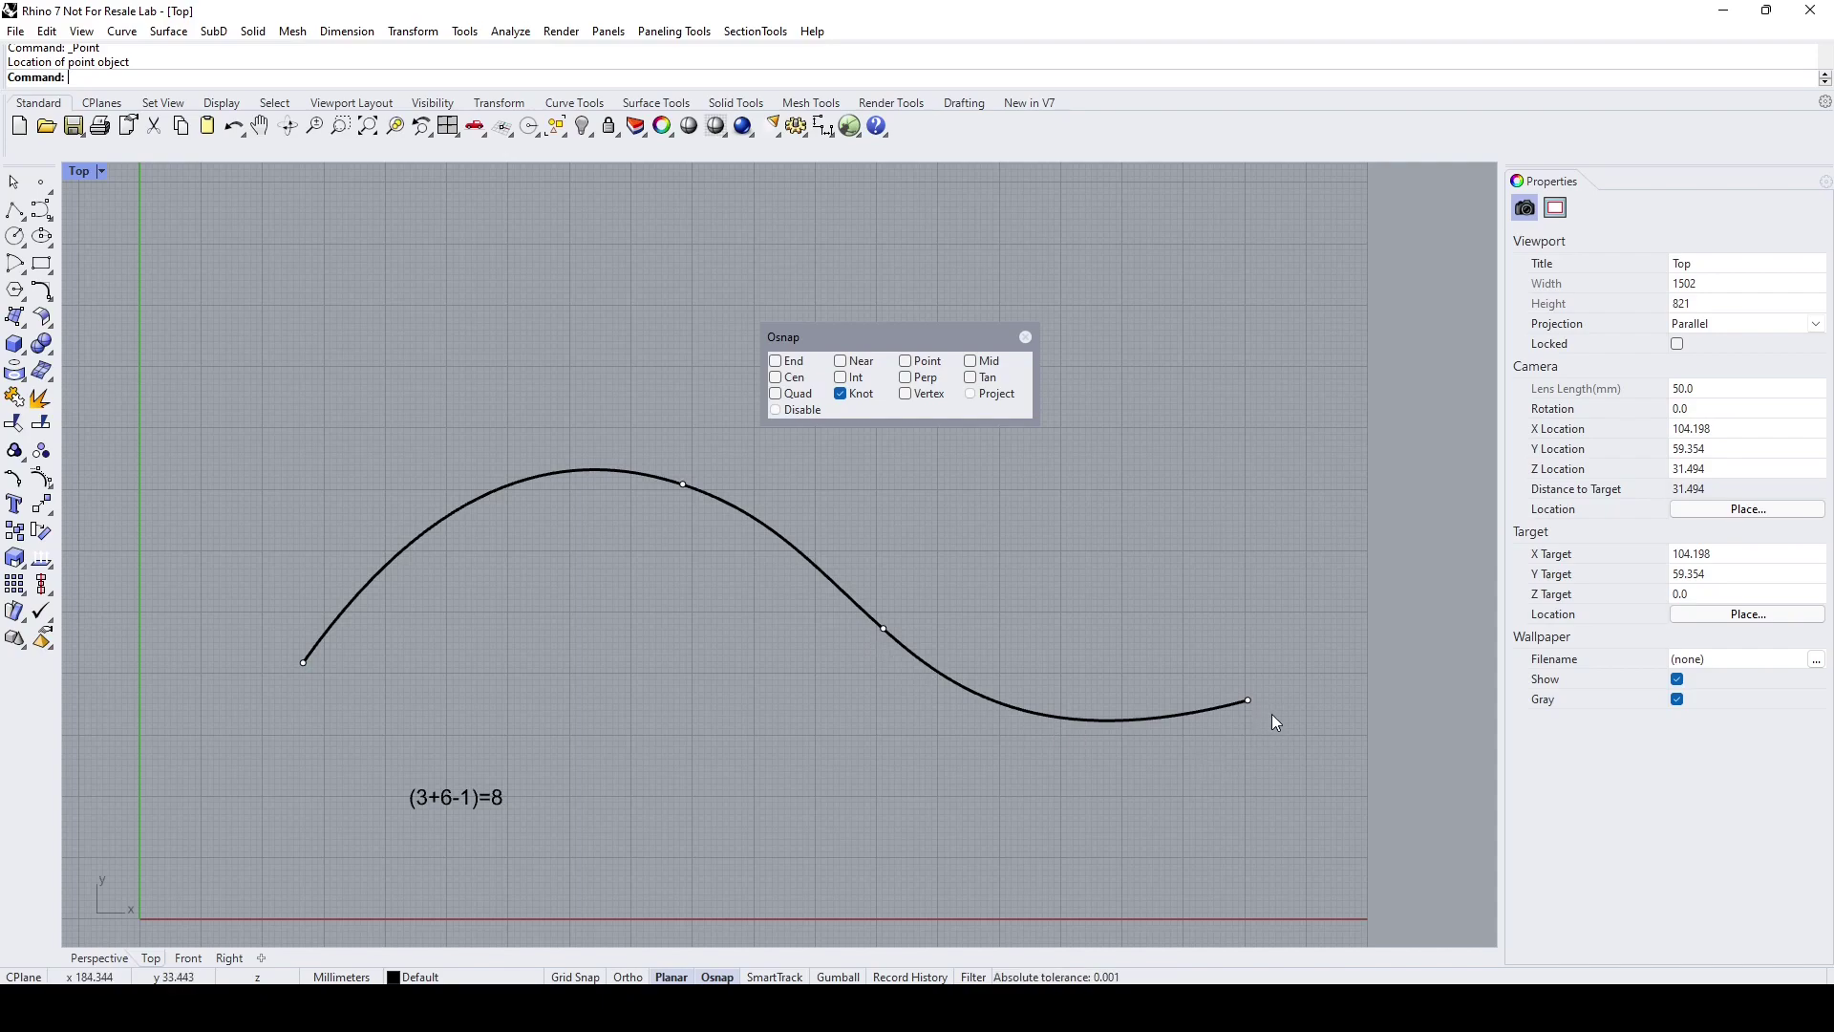
- Move the floating Osnap palette clear of the curve and its knot points
right_drag(1295, 711, 1308, 669)
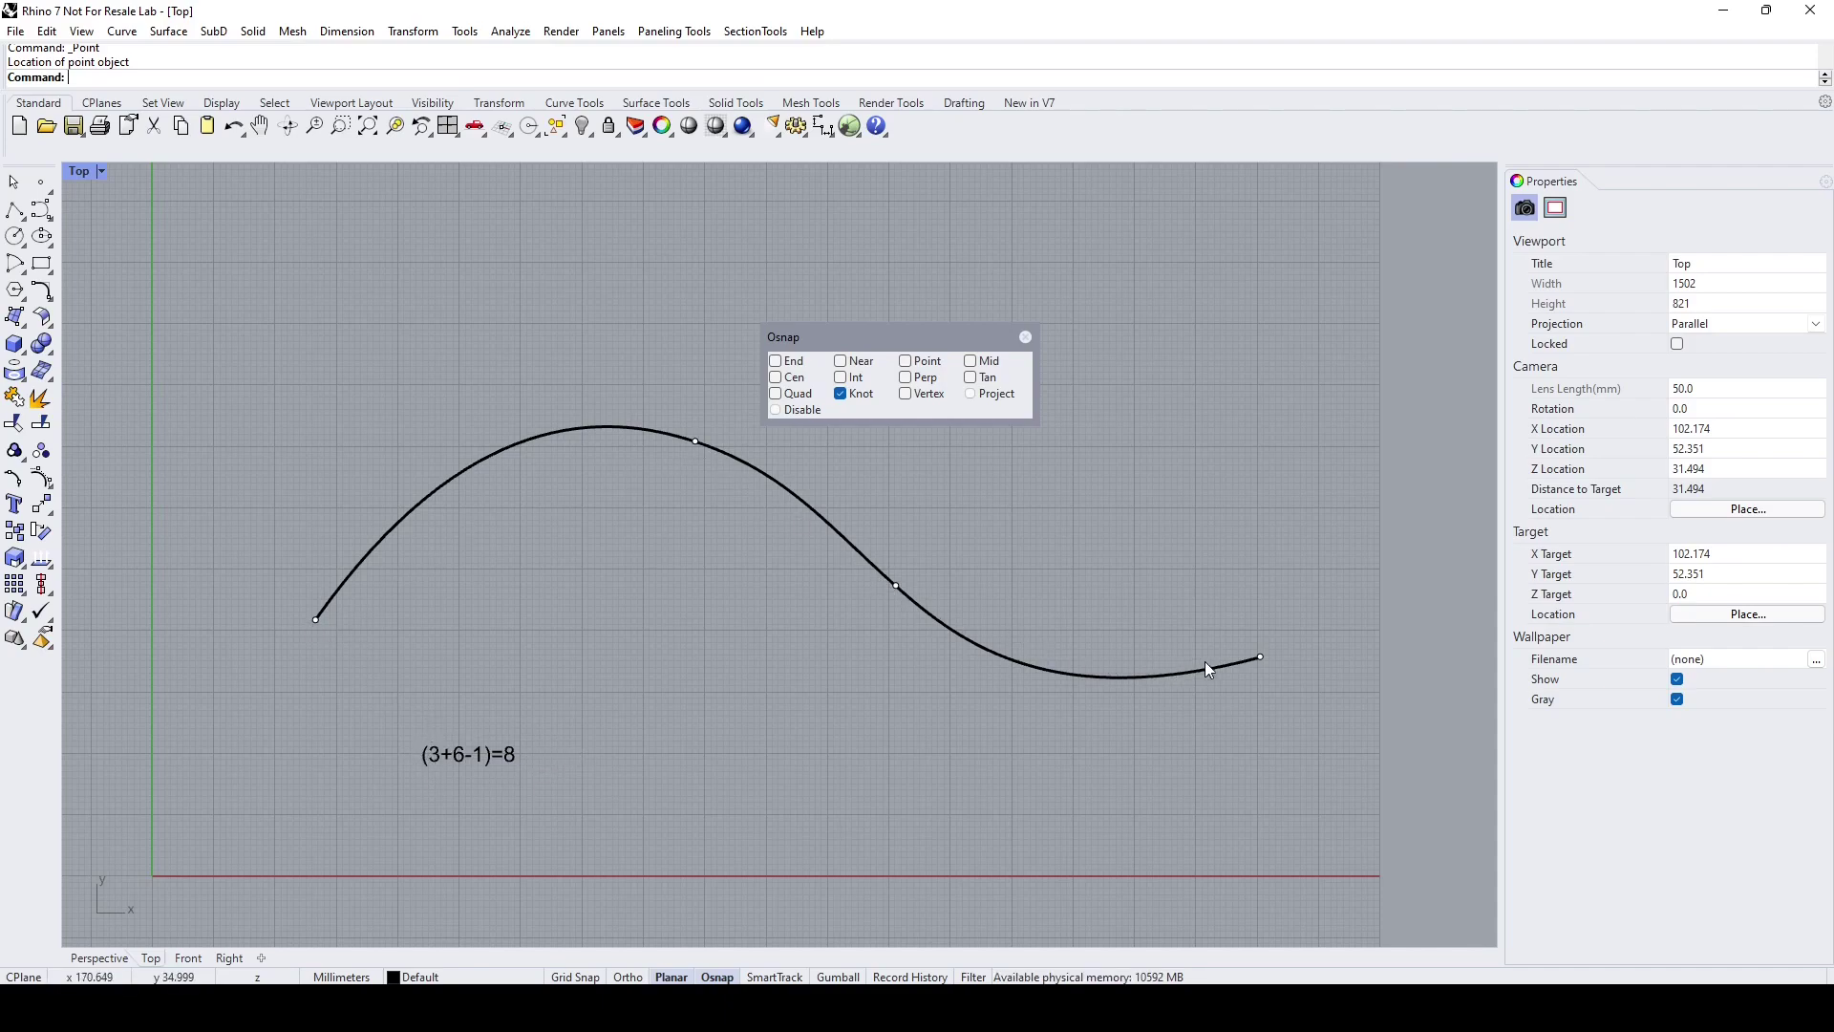
right_drag(399, 621, 386, 634)
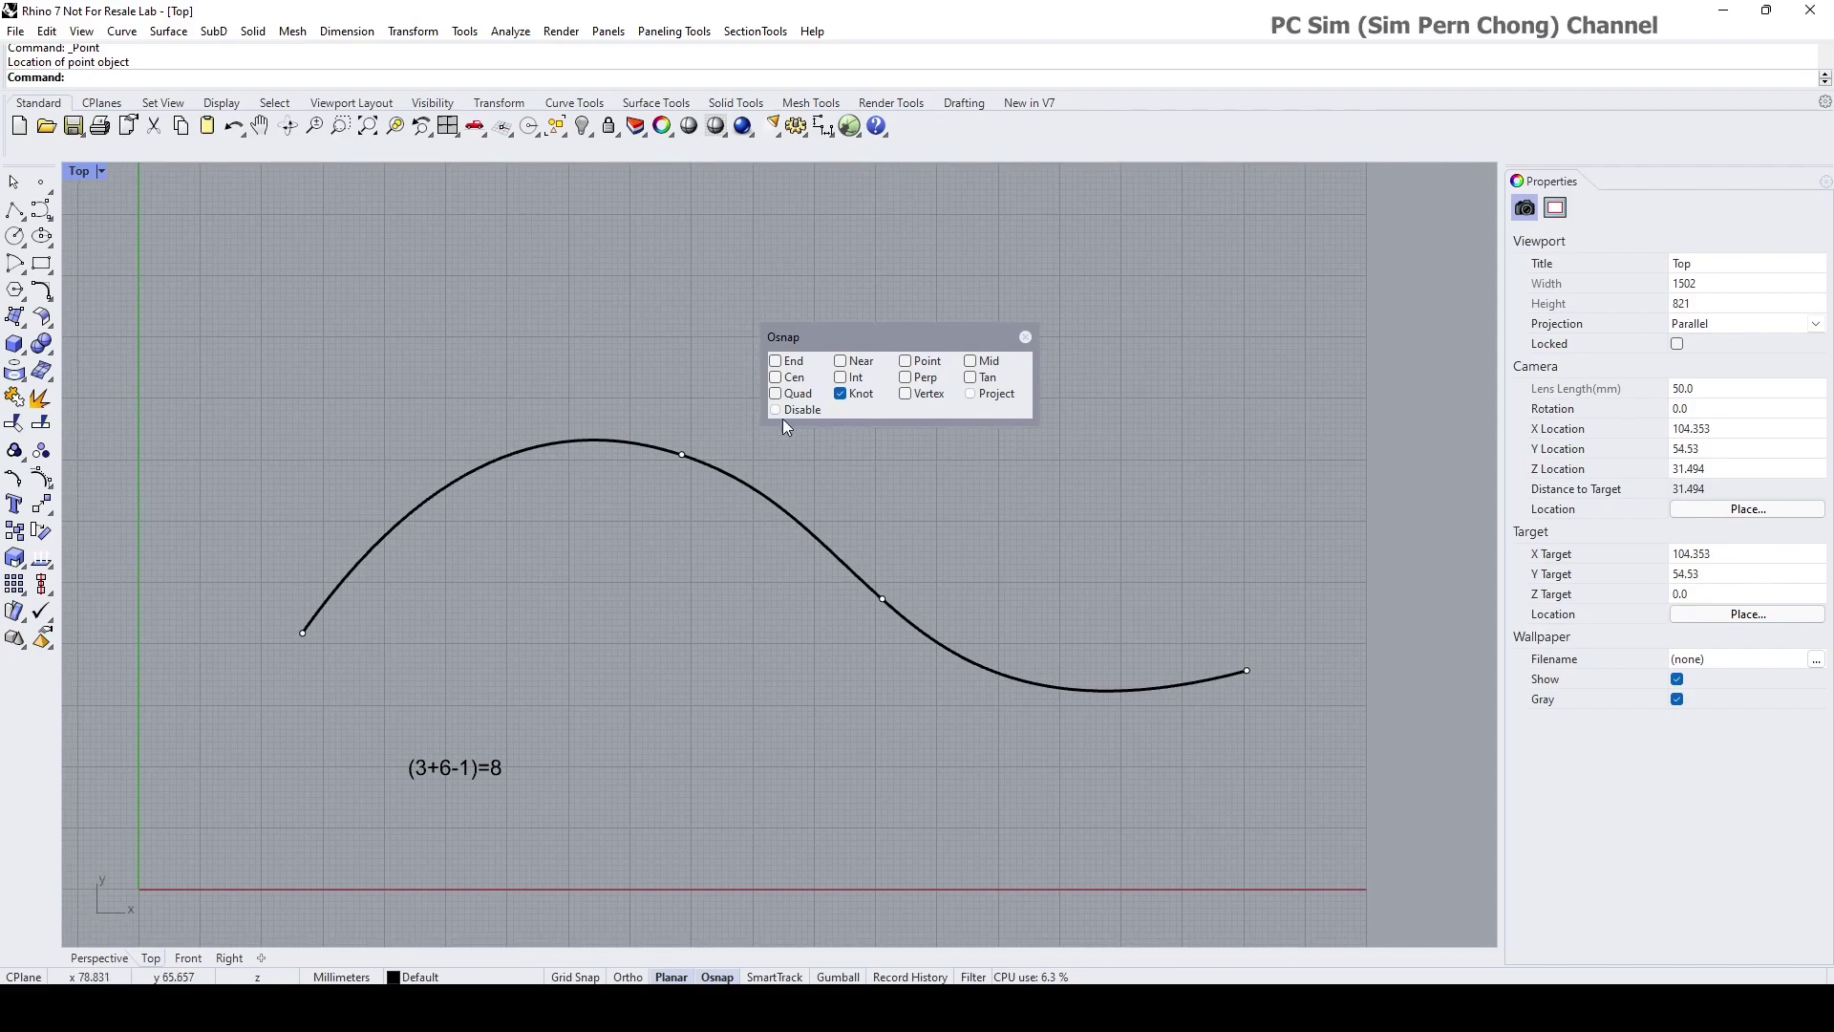
drag(887, 336, 998, 328)
right_drag(998, 547, 967, 507)
drag(936, 330, 1029, 320)
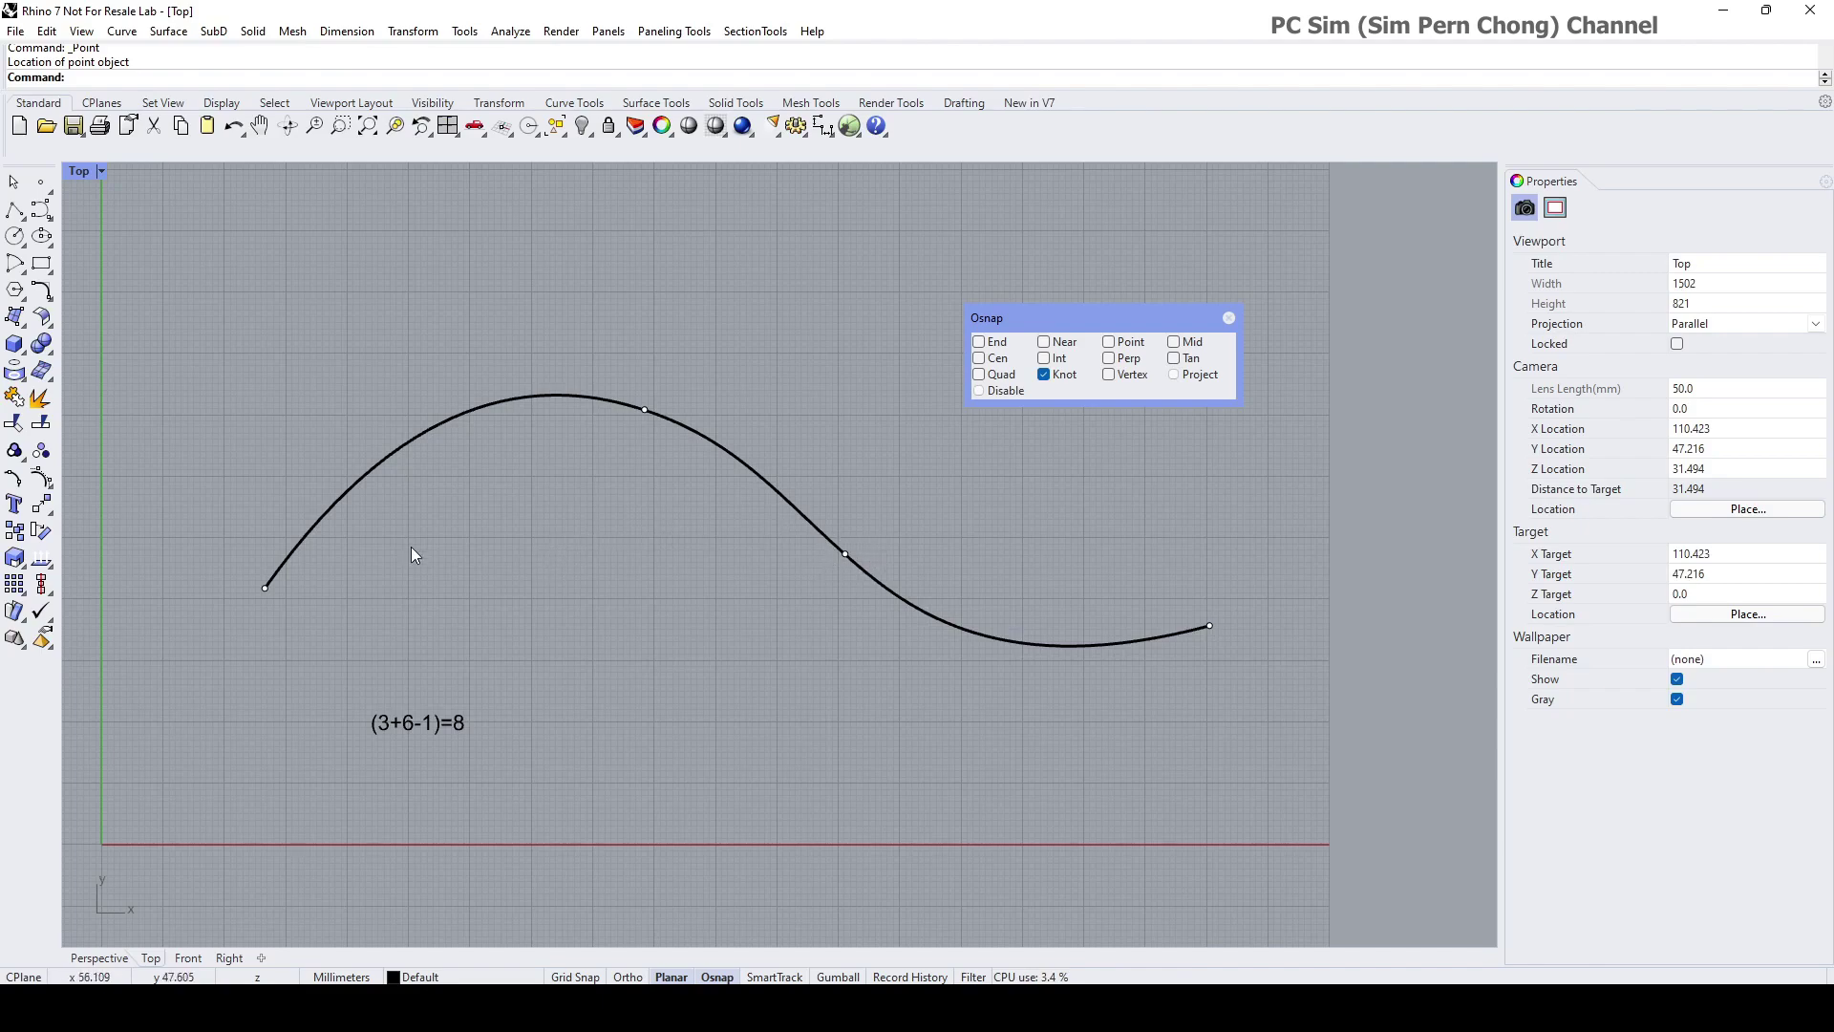
- Insert a kink between the second interior knot and the curve's right end, and pull its control point upward into a sharp corner
click(46, 482)
drag(102, 477, 157, 371)
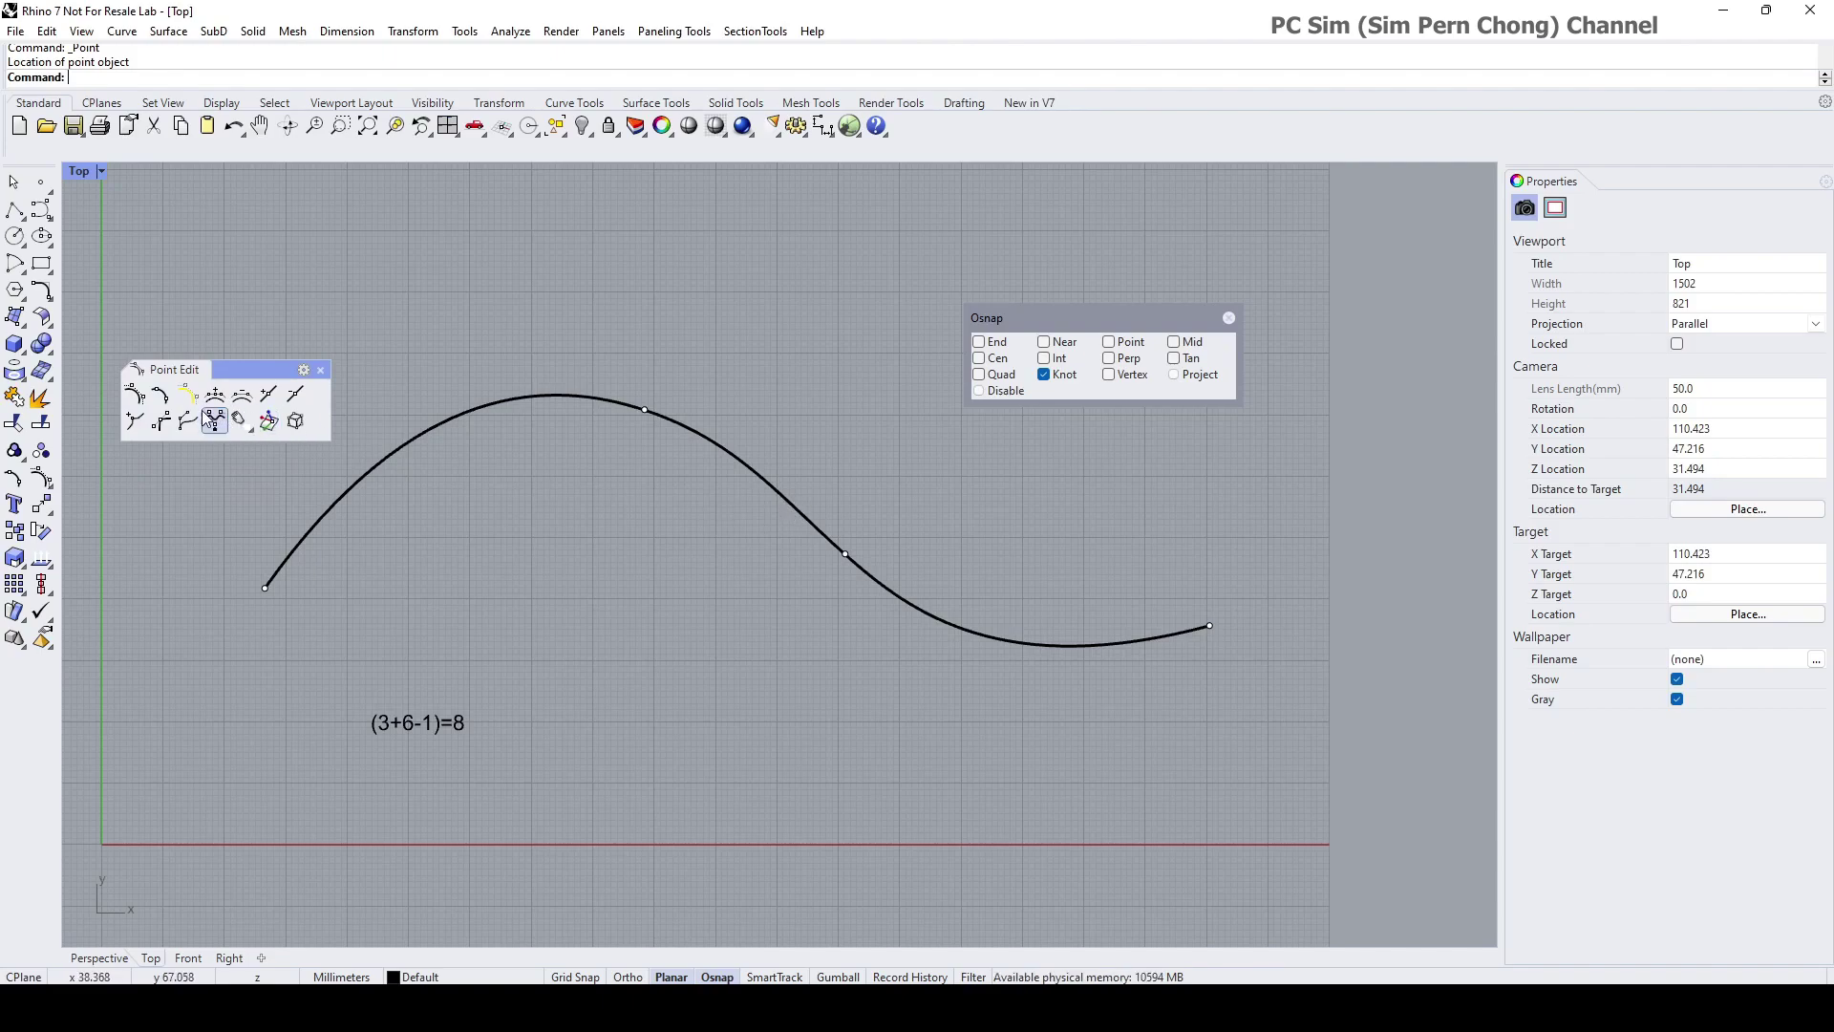
click(135, 422)
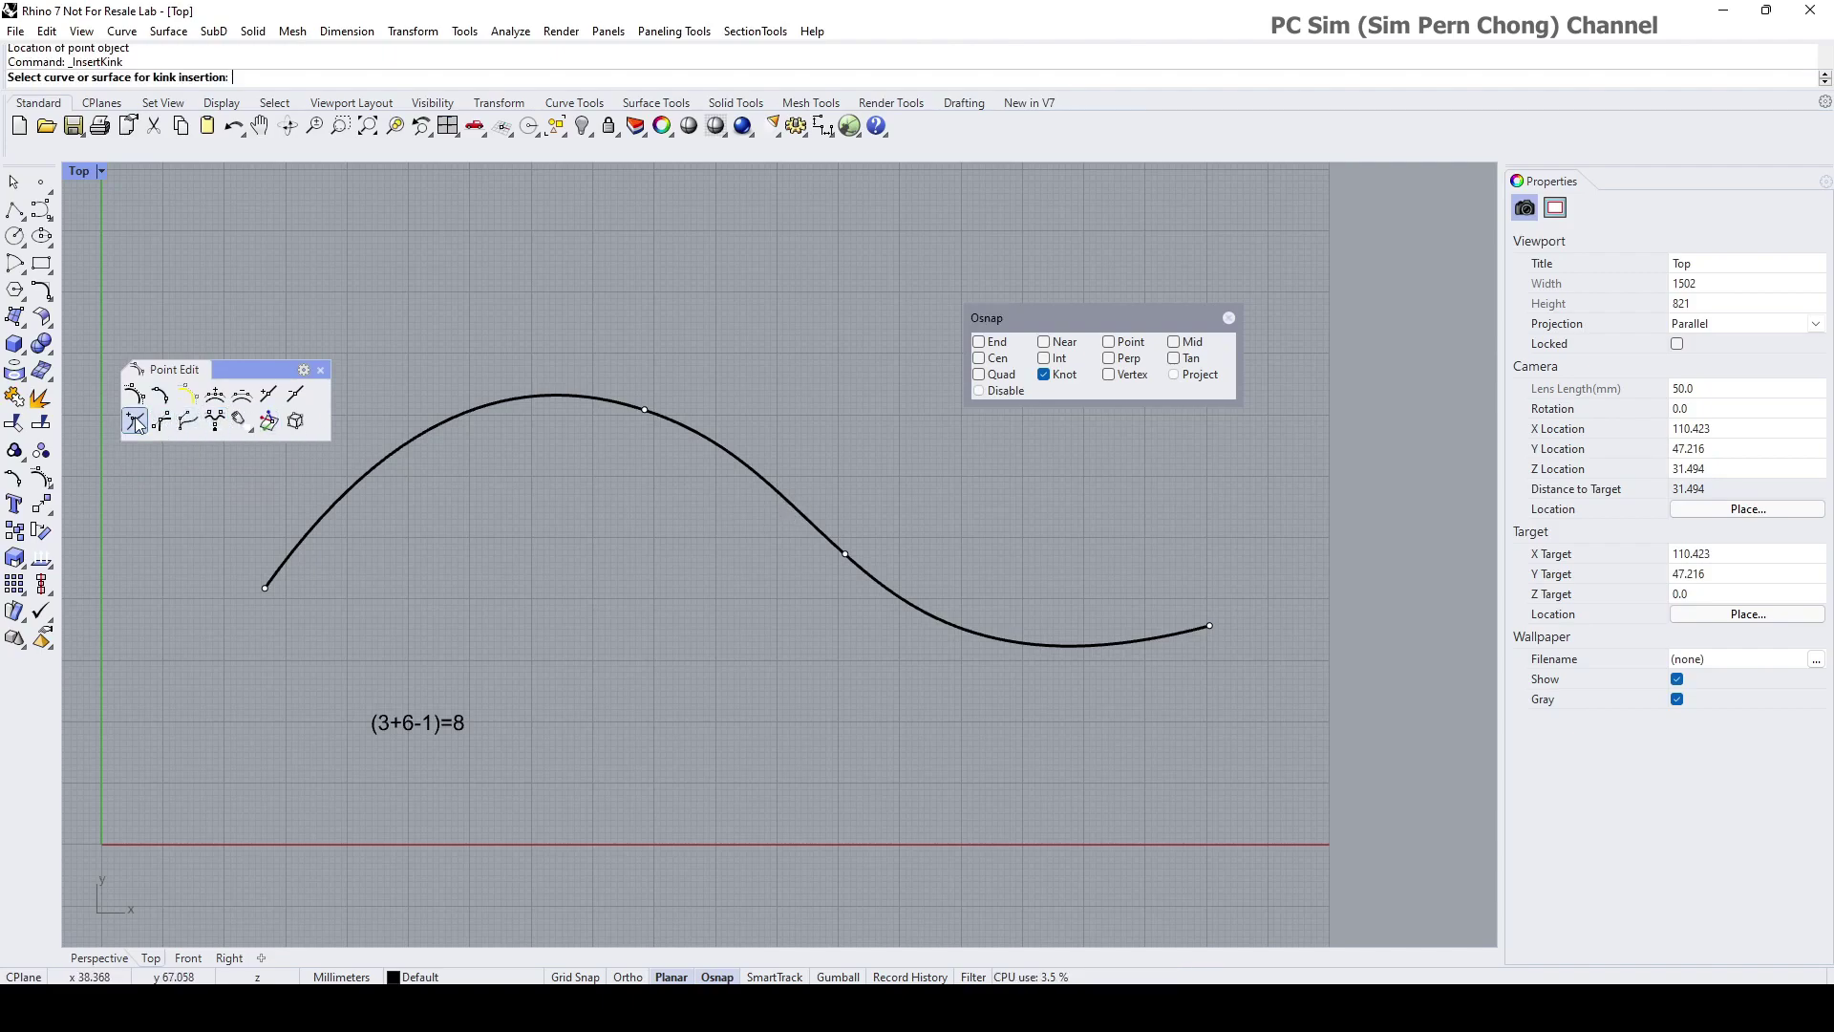
click(927, 620)
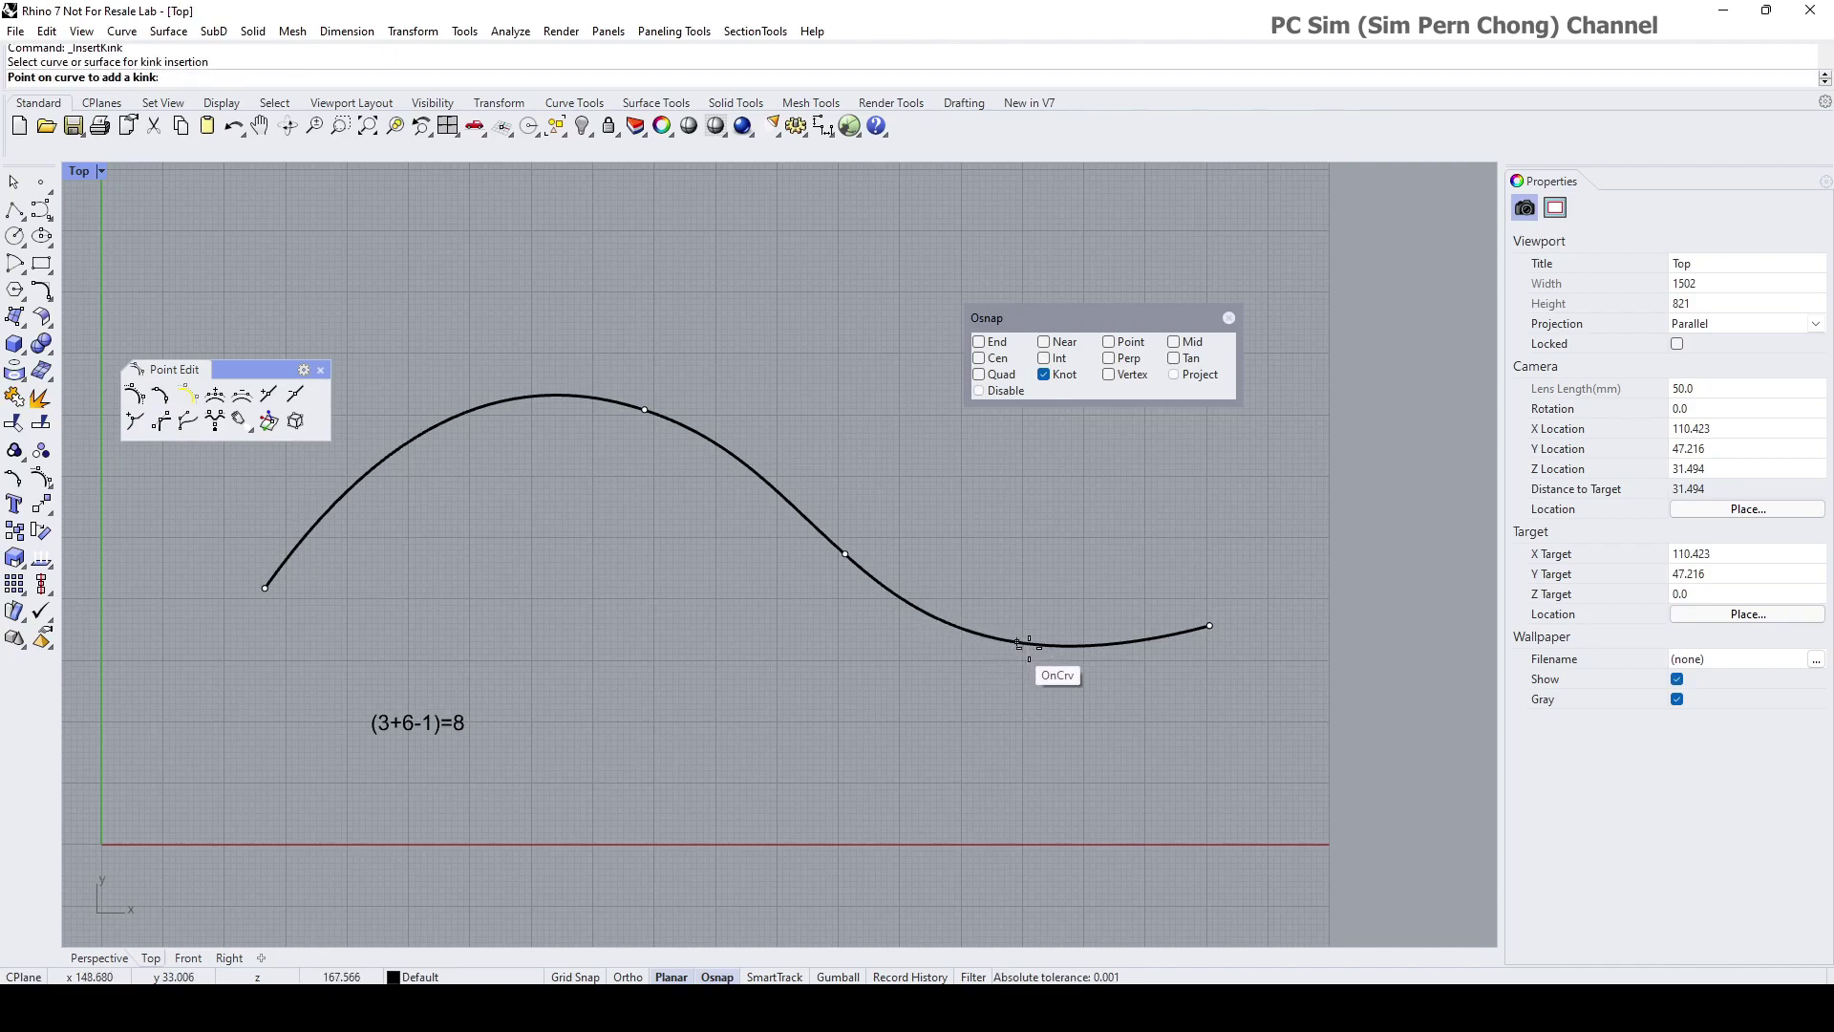
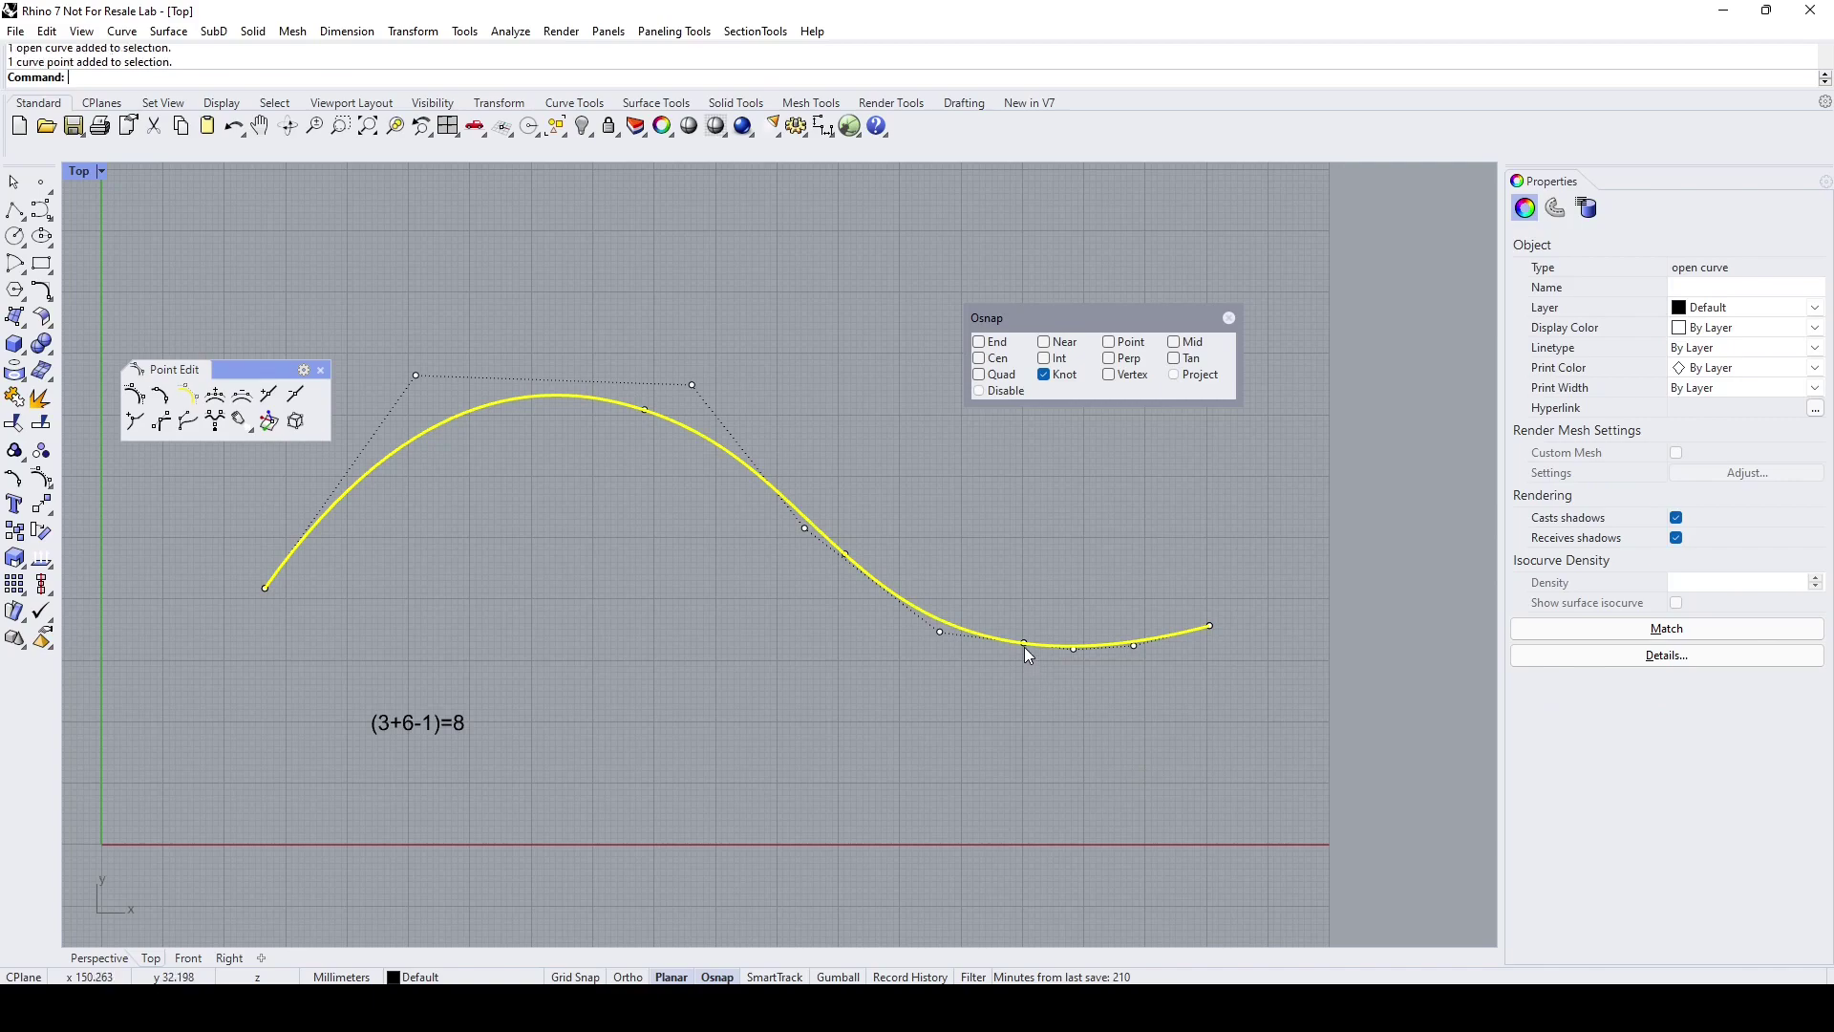
drag(1024, 644, 1033, 572)
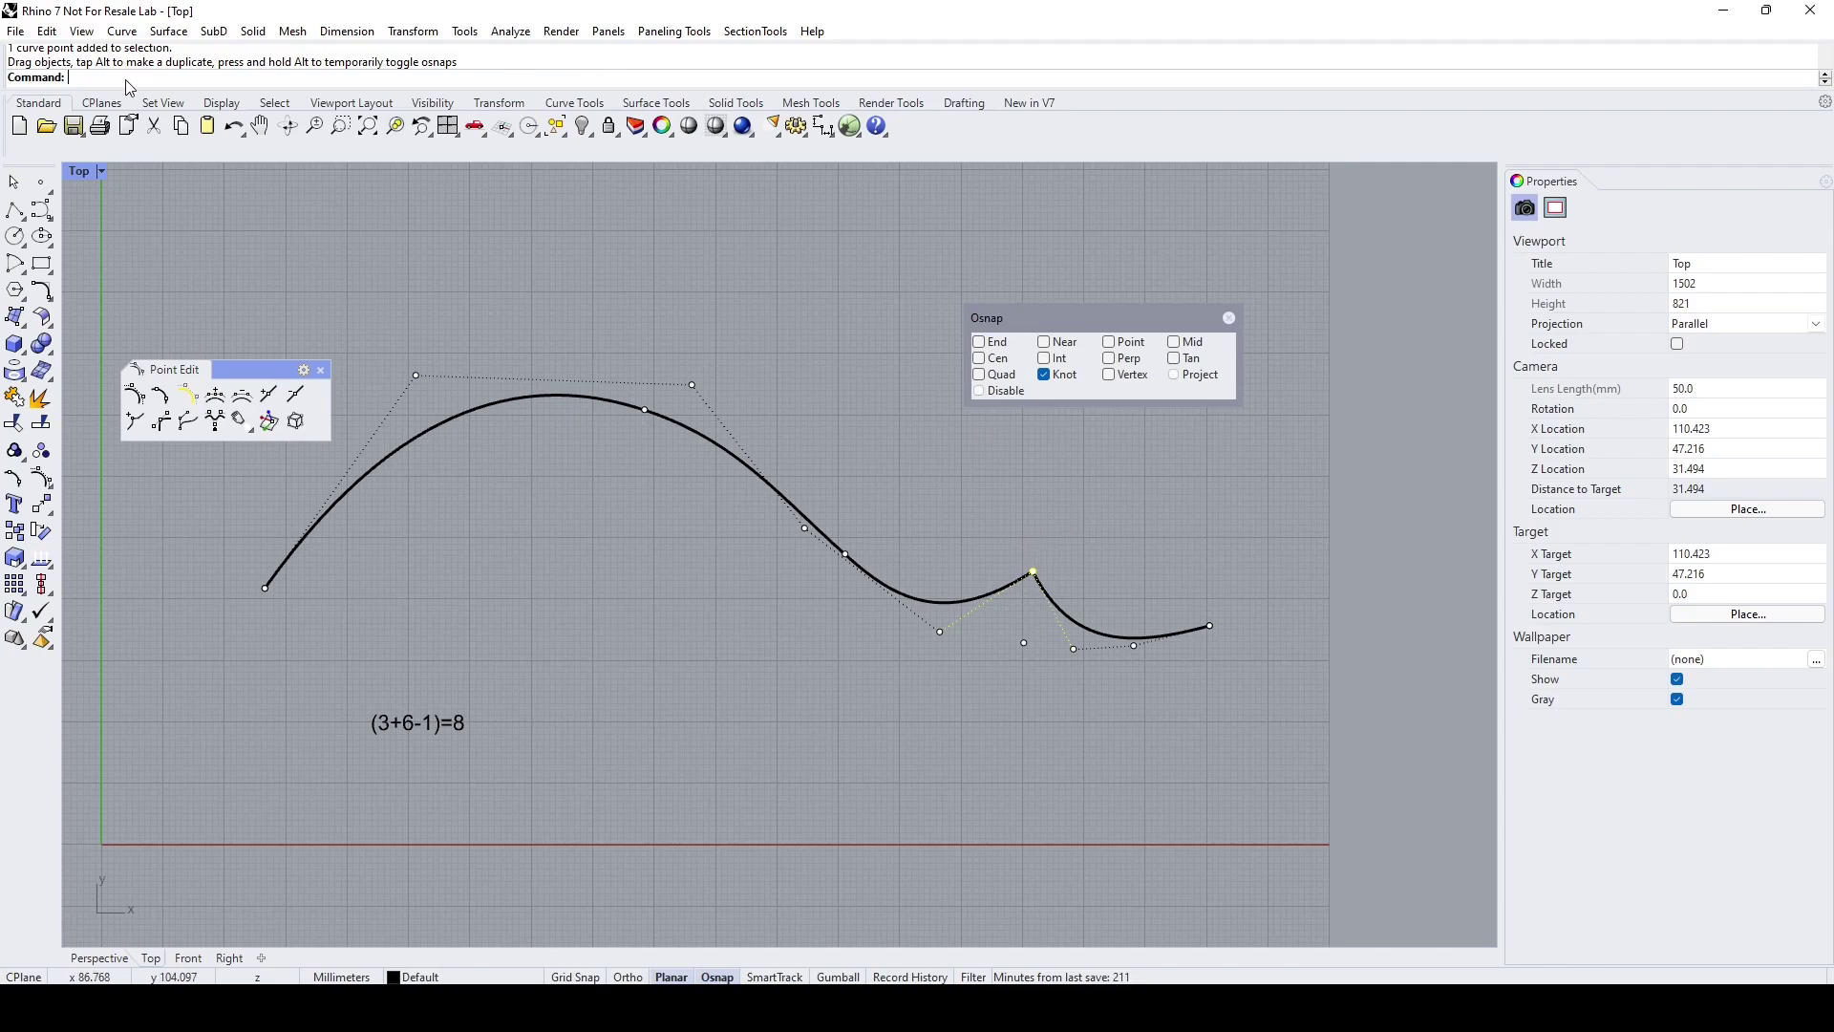
- Remove the multiple knots from the kinked curve with RemoveMultiKnot
text(RemoveMultiKnot)
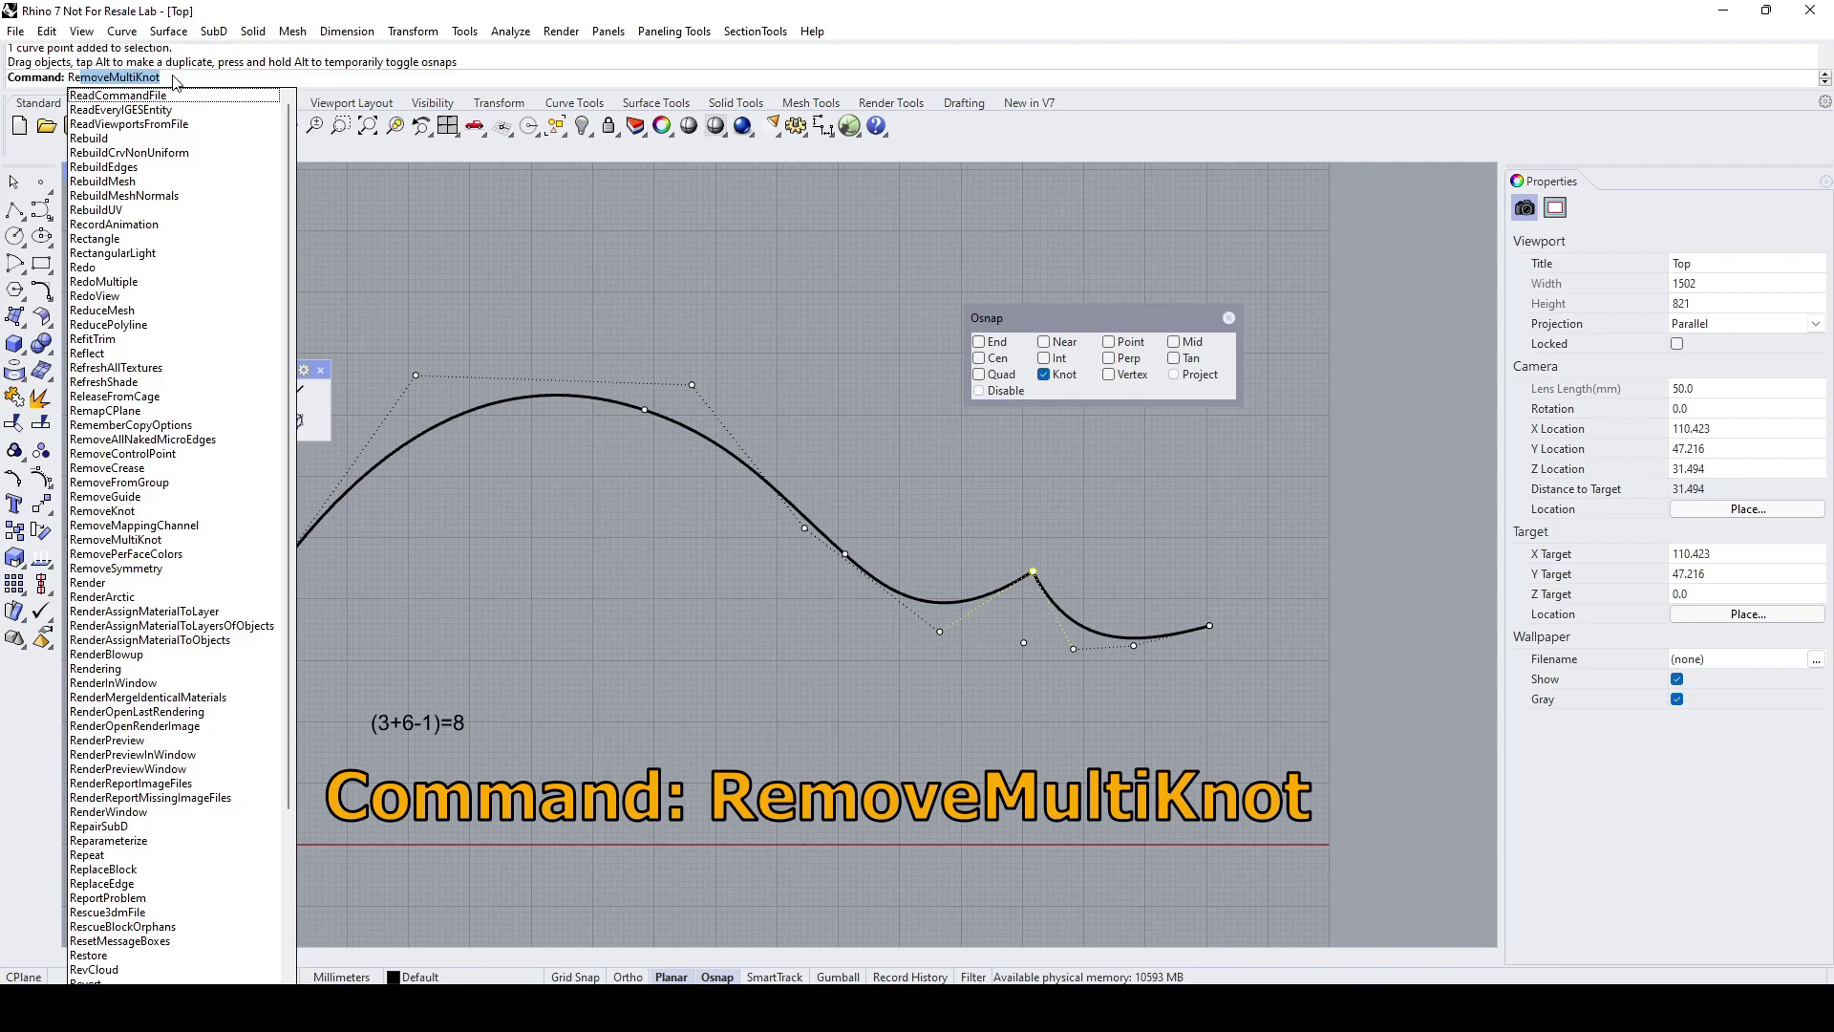
key(Return)
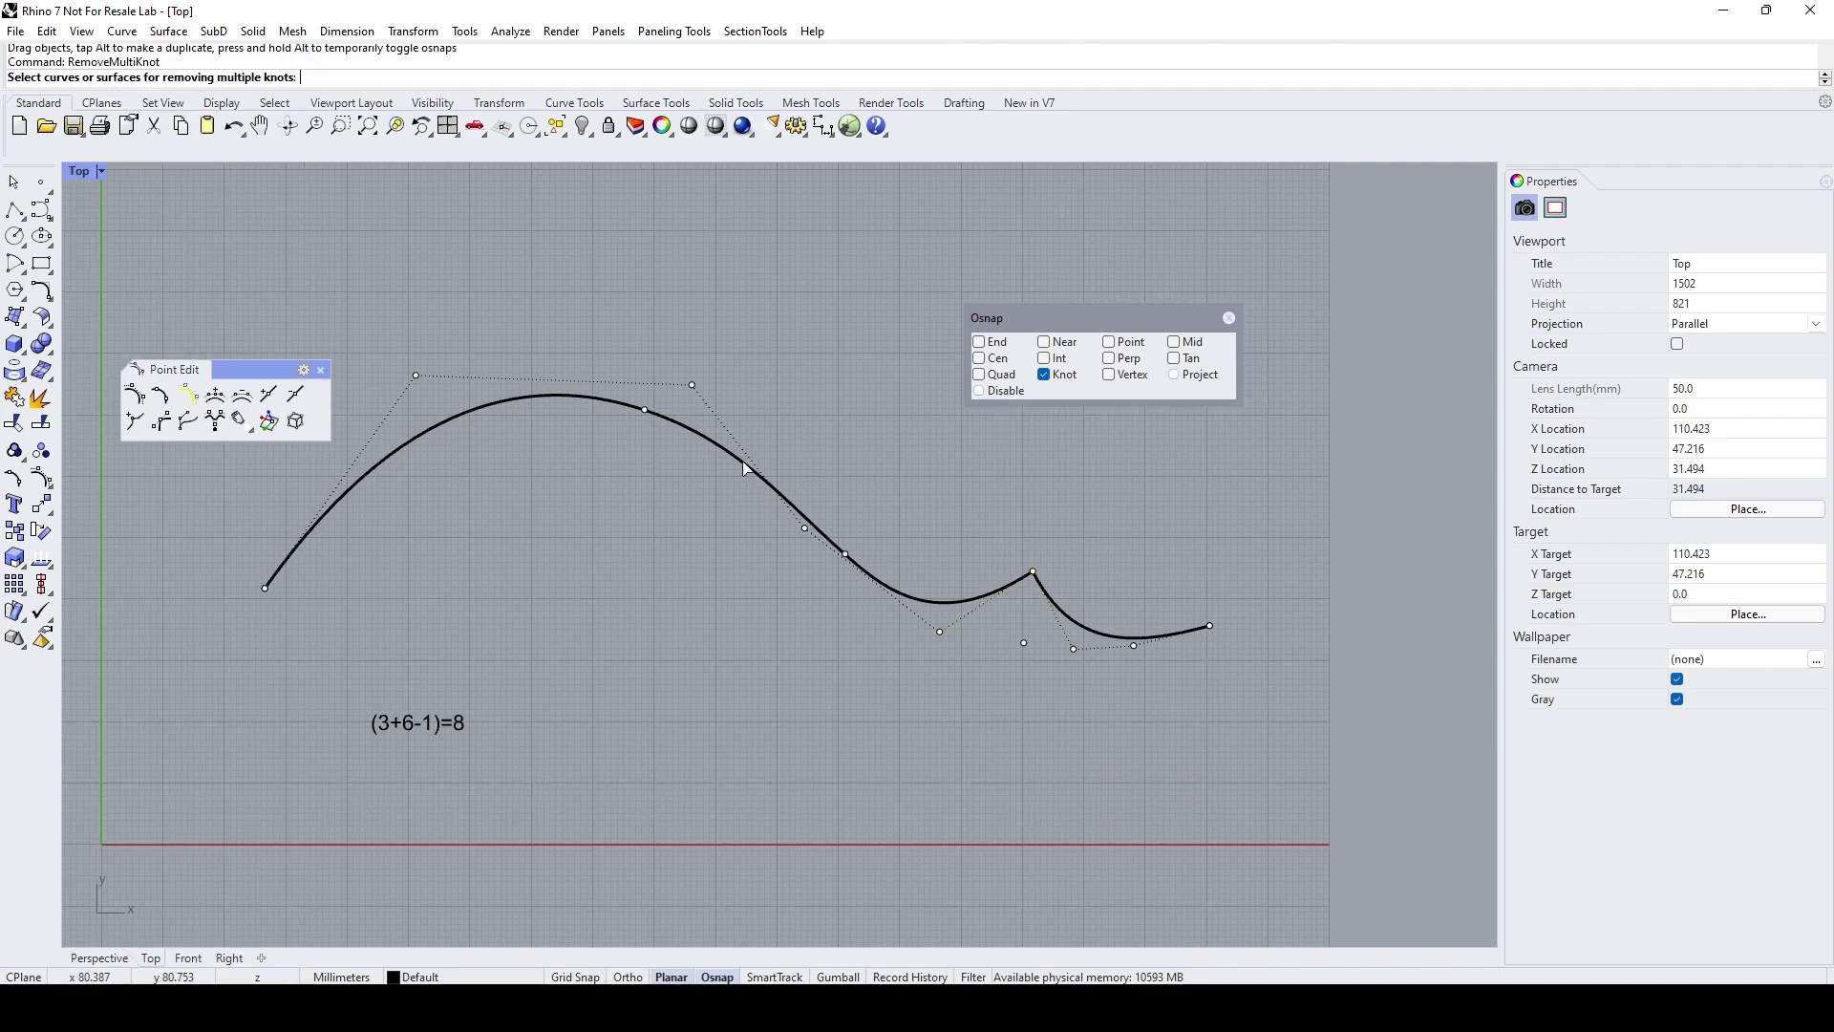
click(915, 600)
key(Return)
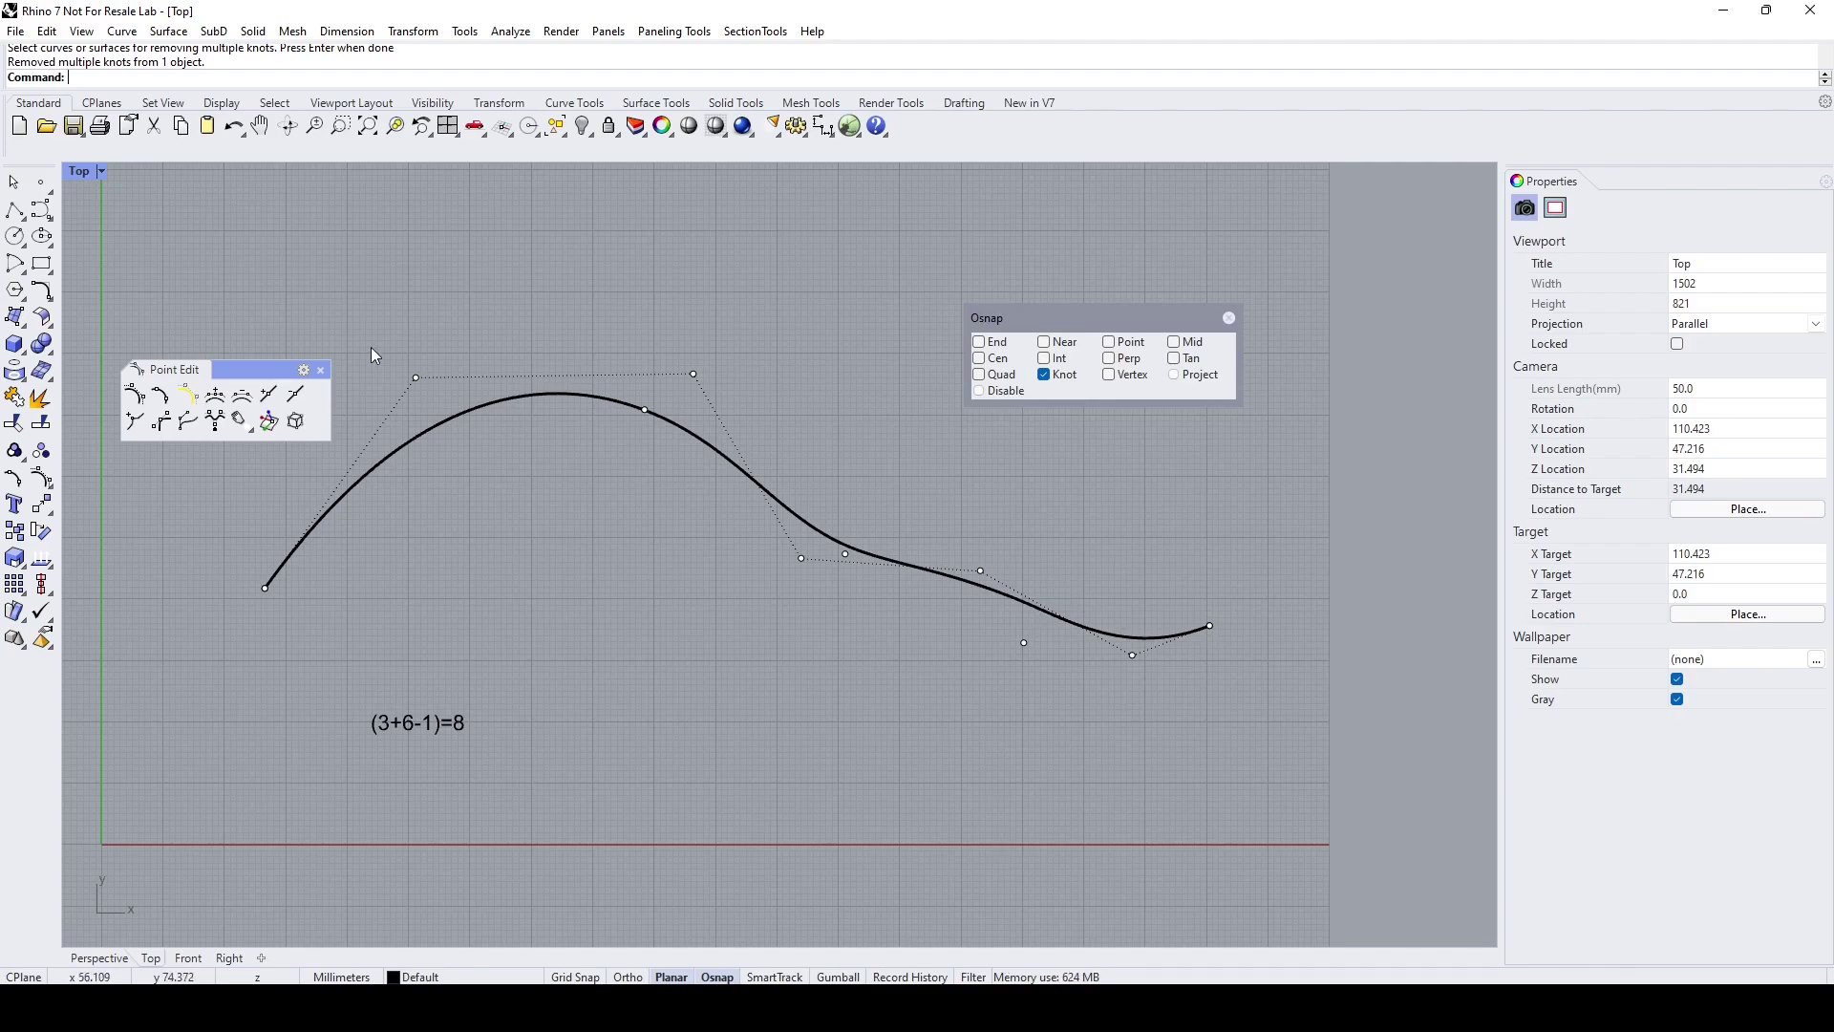
- Place a point object on the knot near the former kink and hide the curve's control points
click(41, 182)
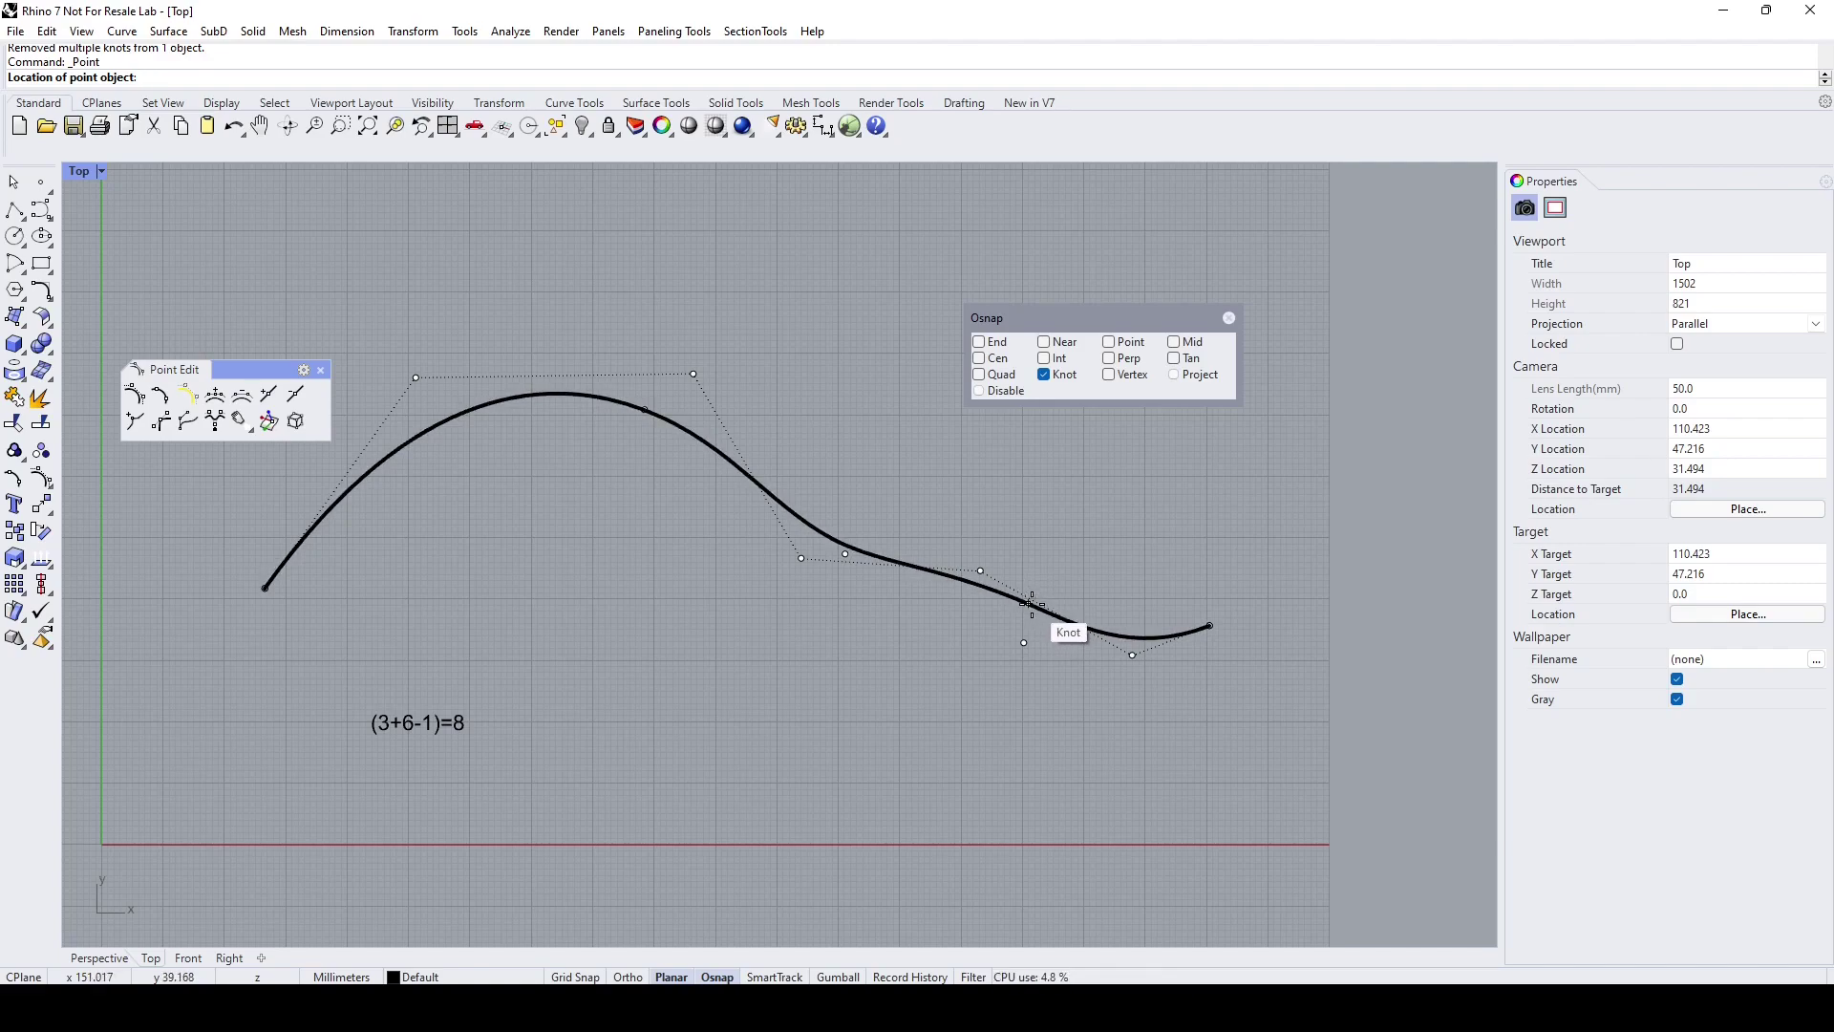
click(1030, 604)
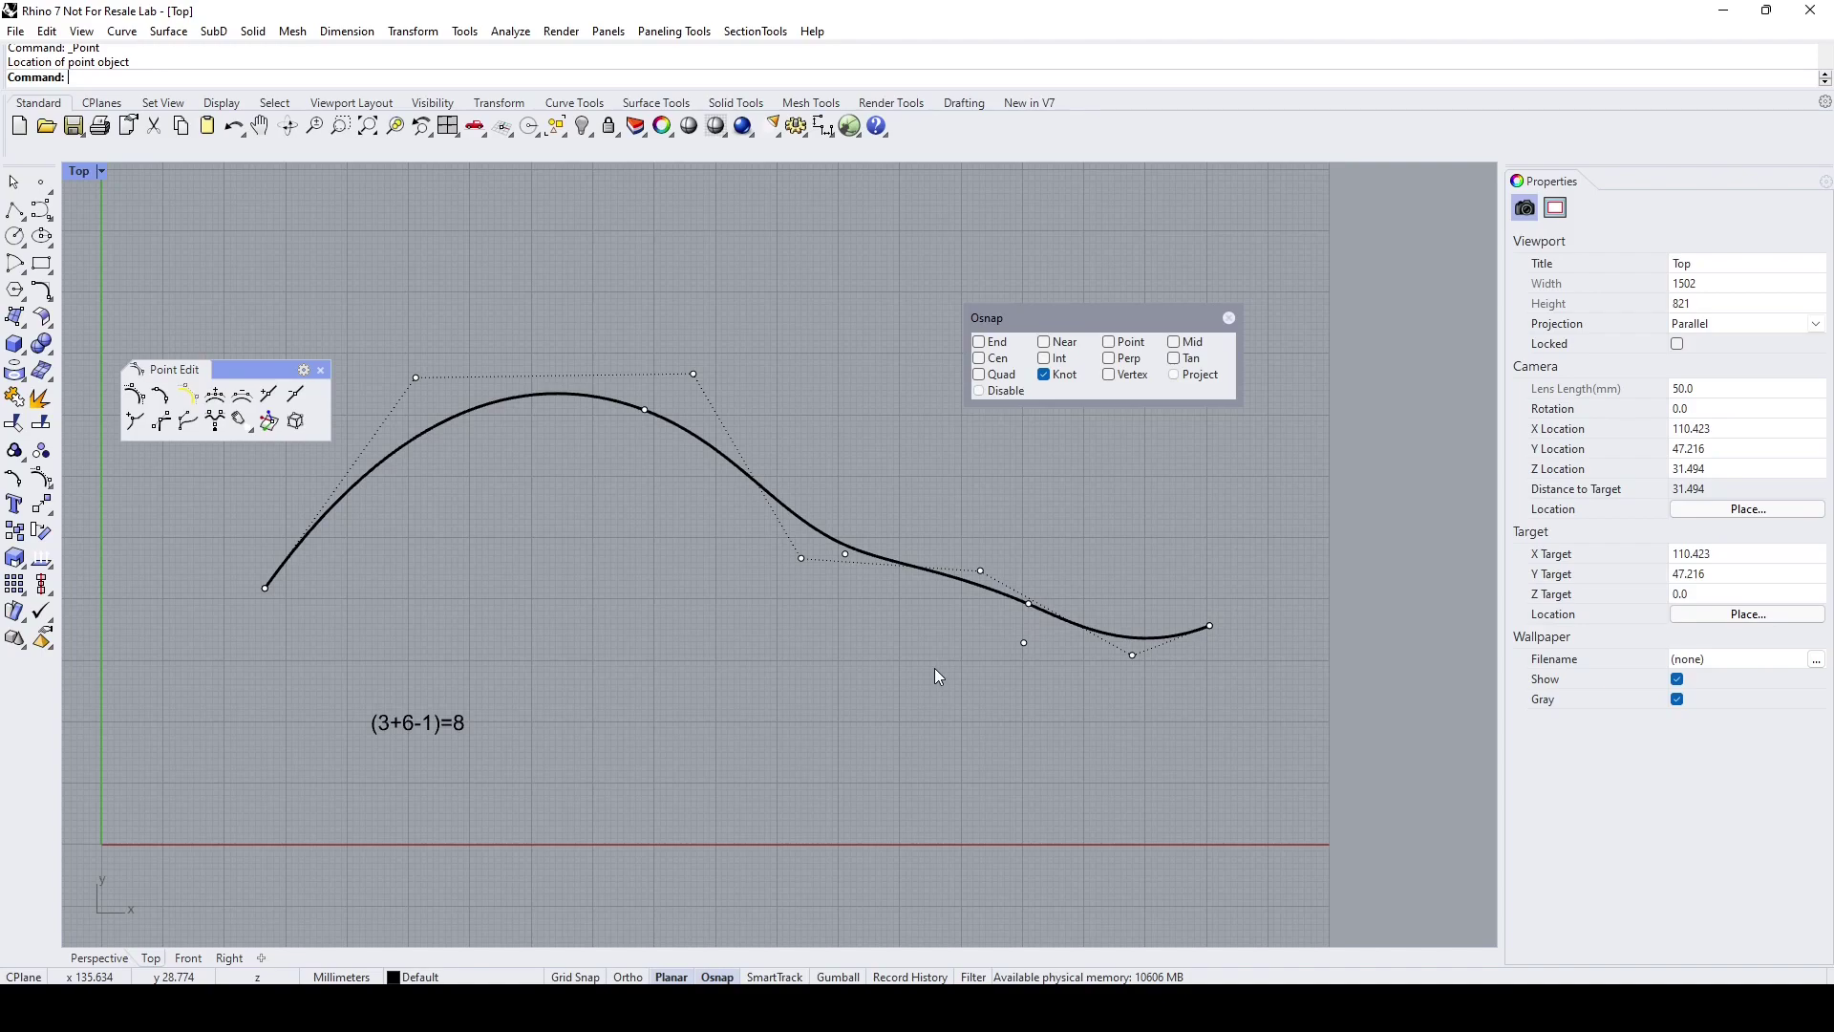
key(Escape)
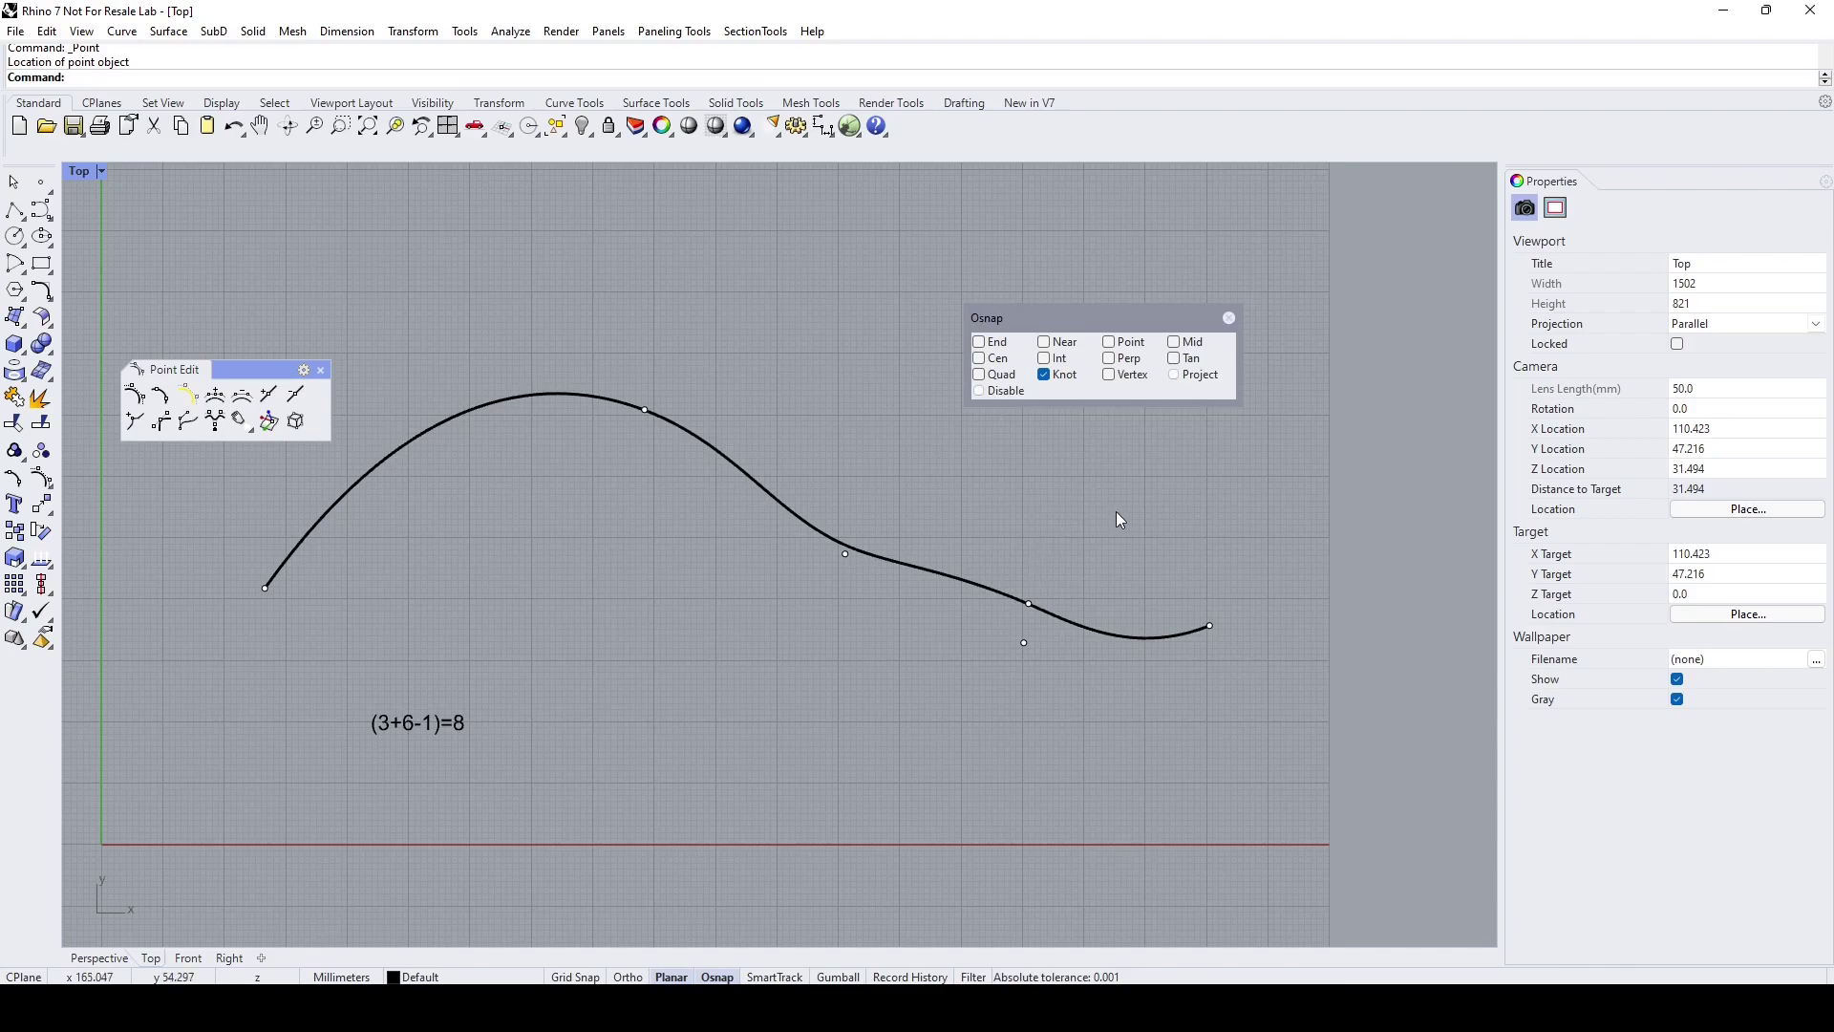
- Delete the smoothed curve and the point objects marking its knots, except the one at the left end
drag(1144, 499, 946, 680)
key(Delete)
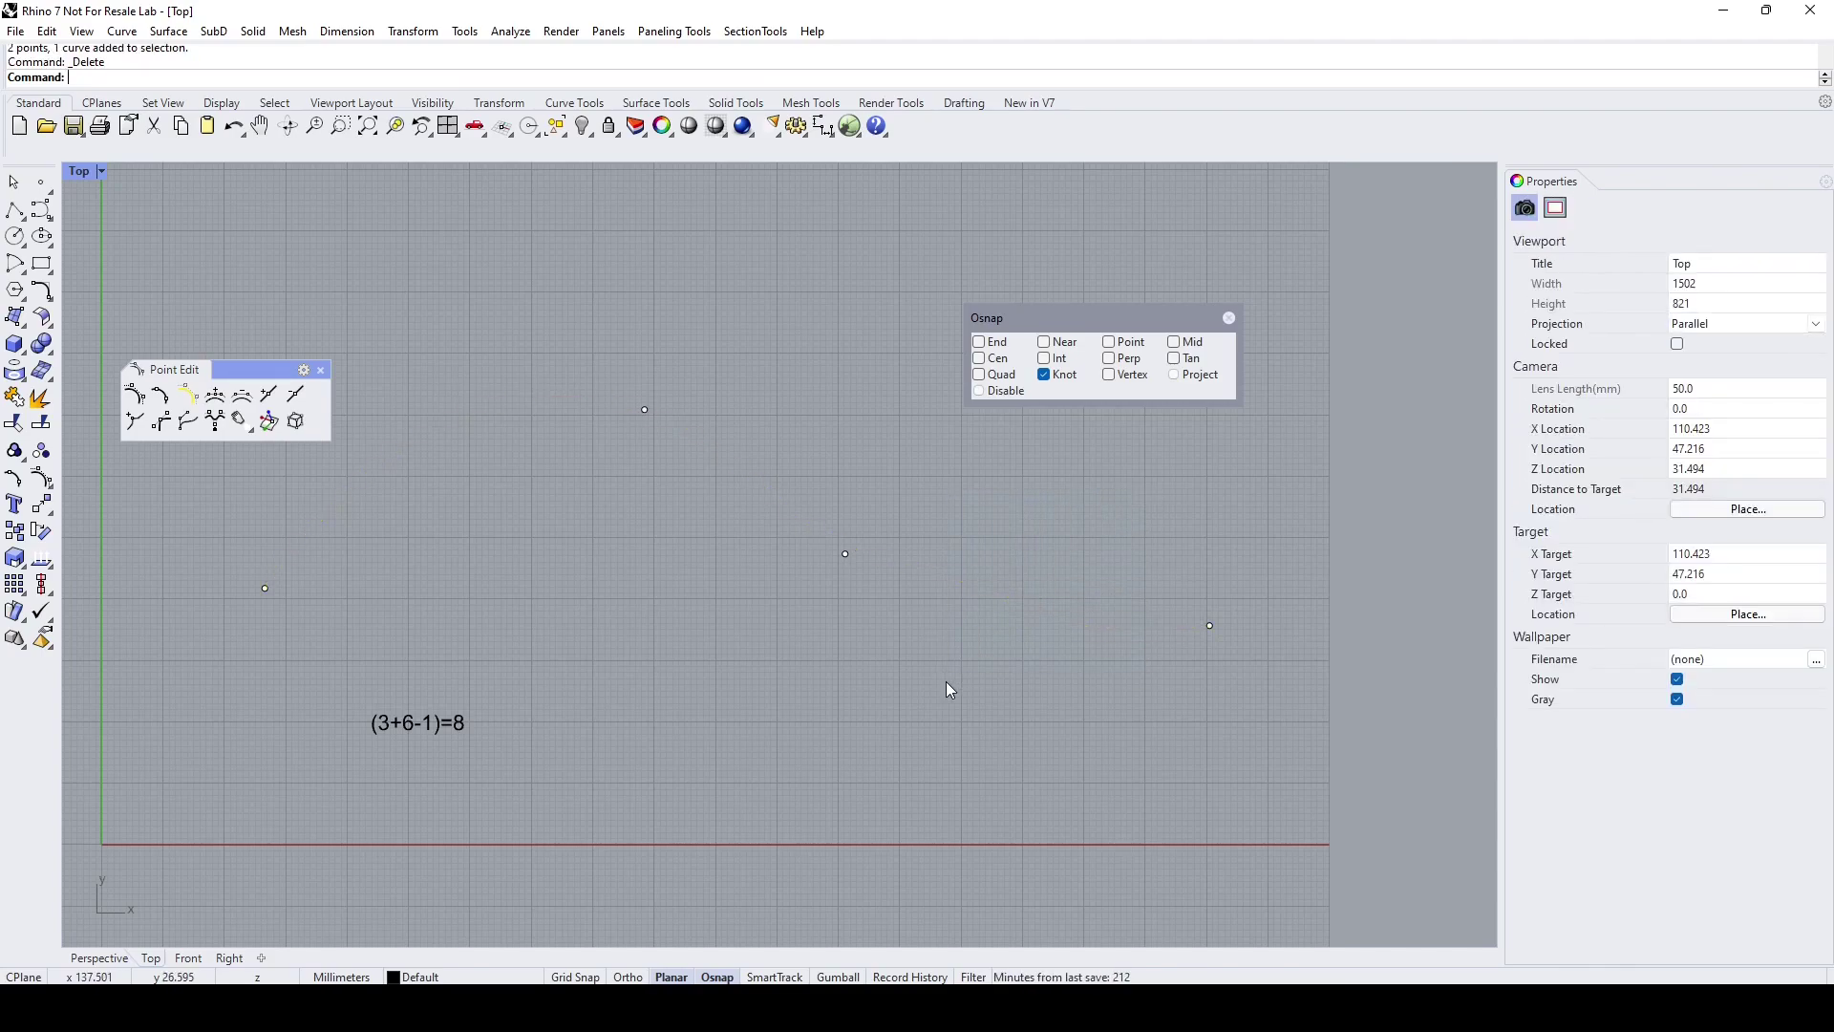
drag(918, 512, 787, 583)
key(Delete)
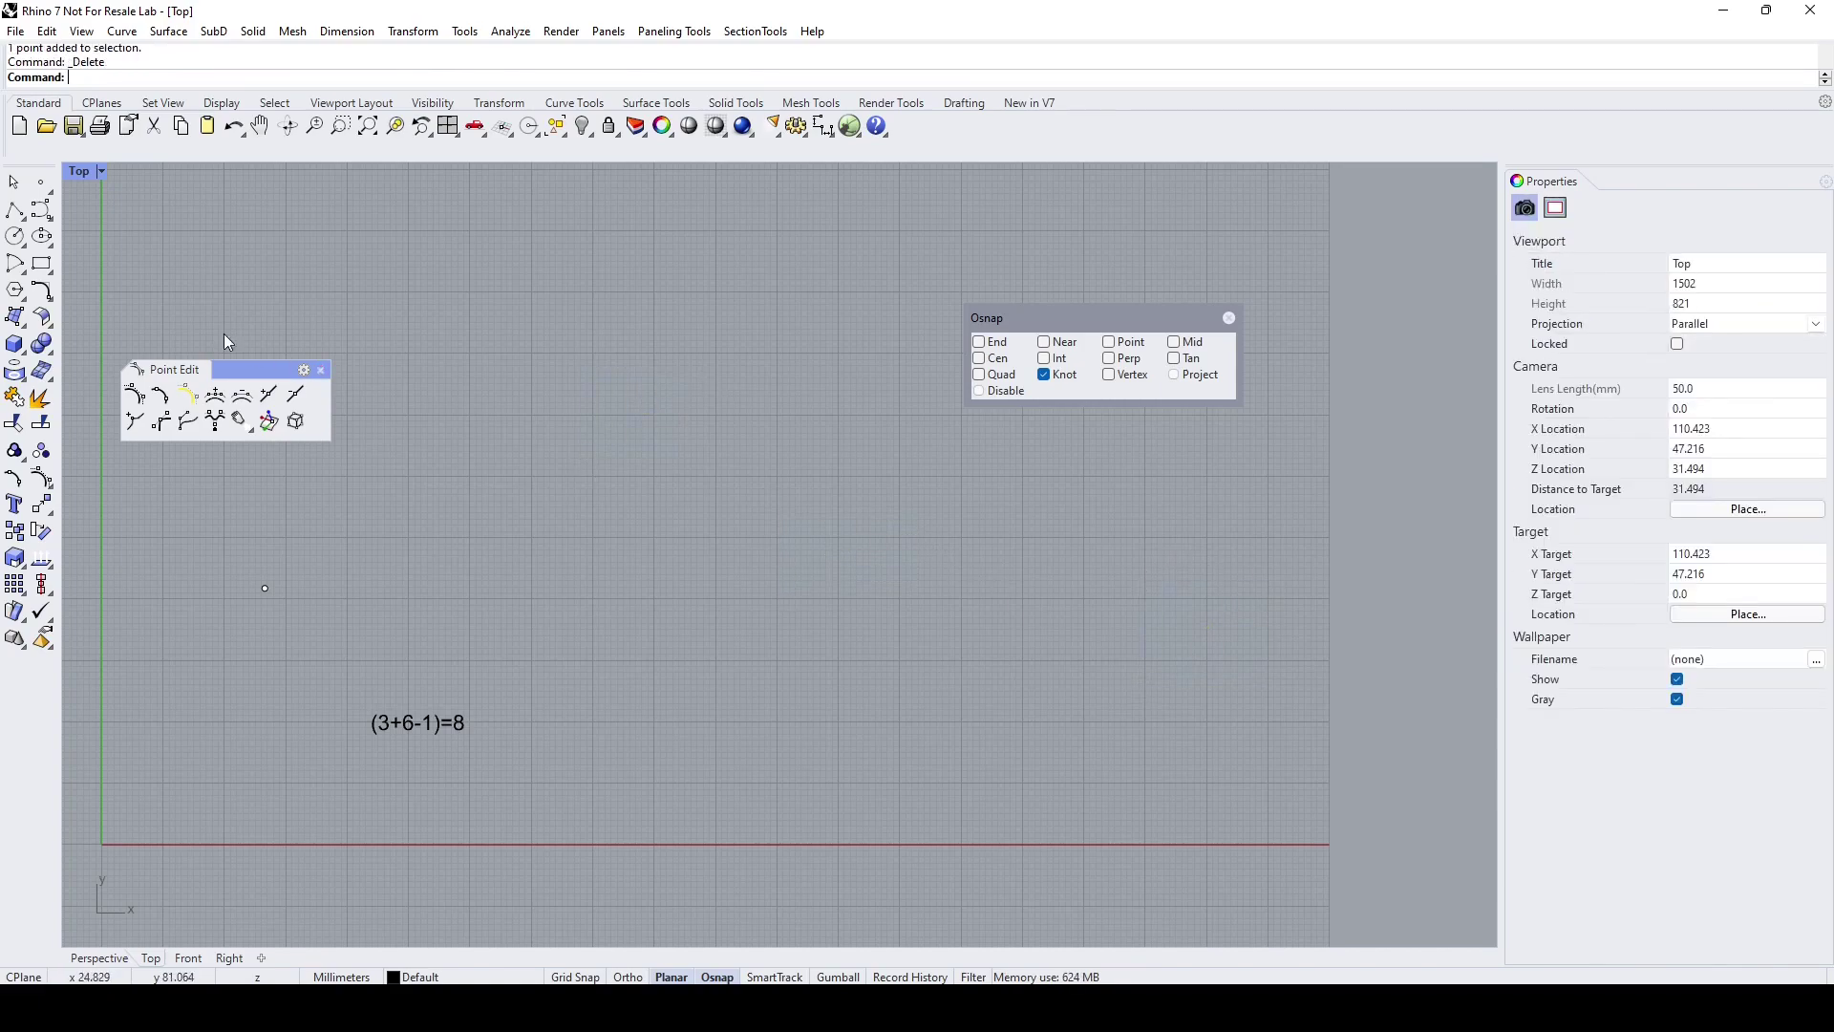
- Draw a degree 3 arched curve with four control points above the (3+6-1)=8 text
click(15, 209)
click(359, 673)
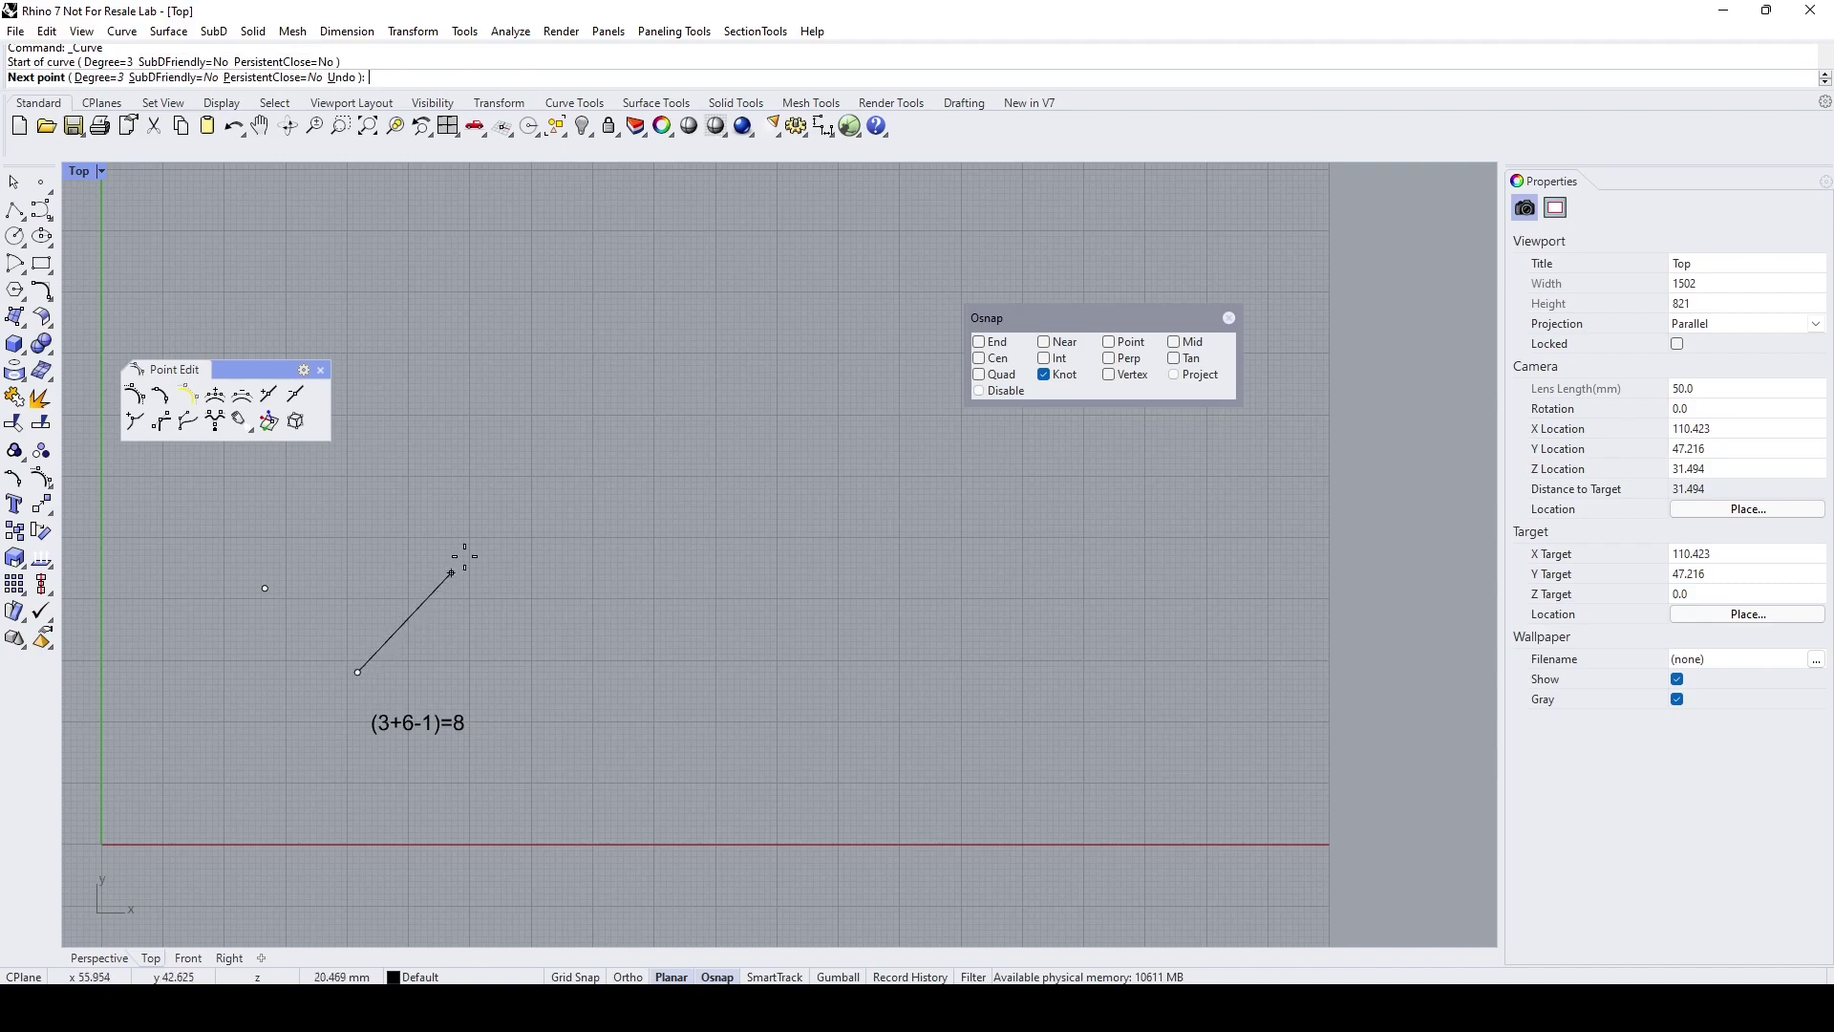
click(513, 493)
click(798, 459)
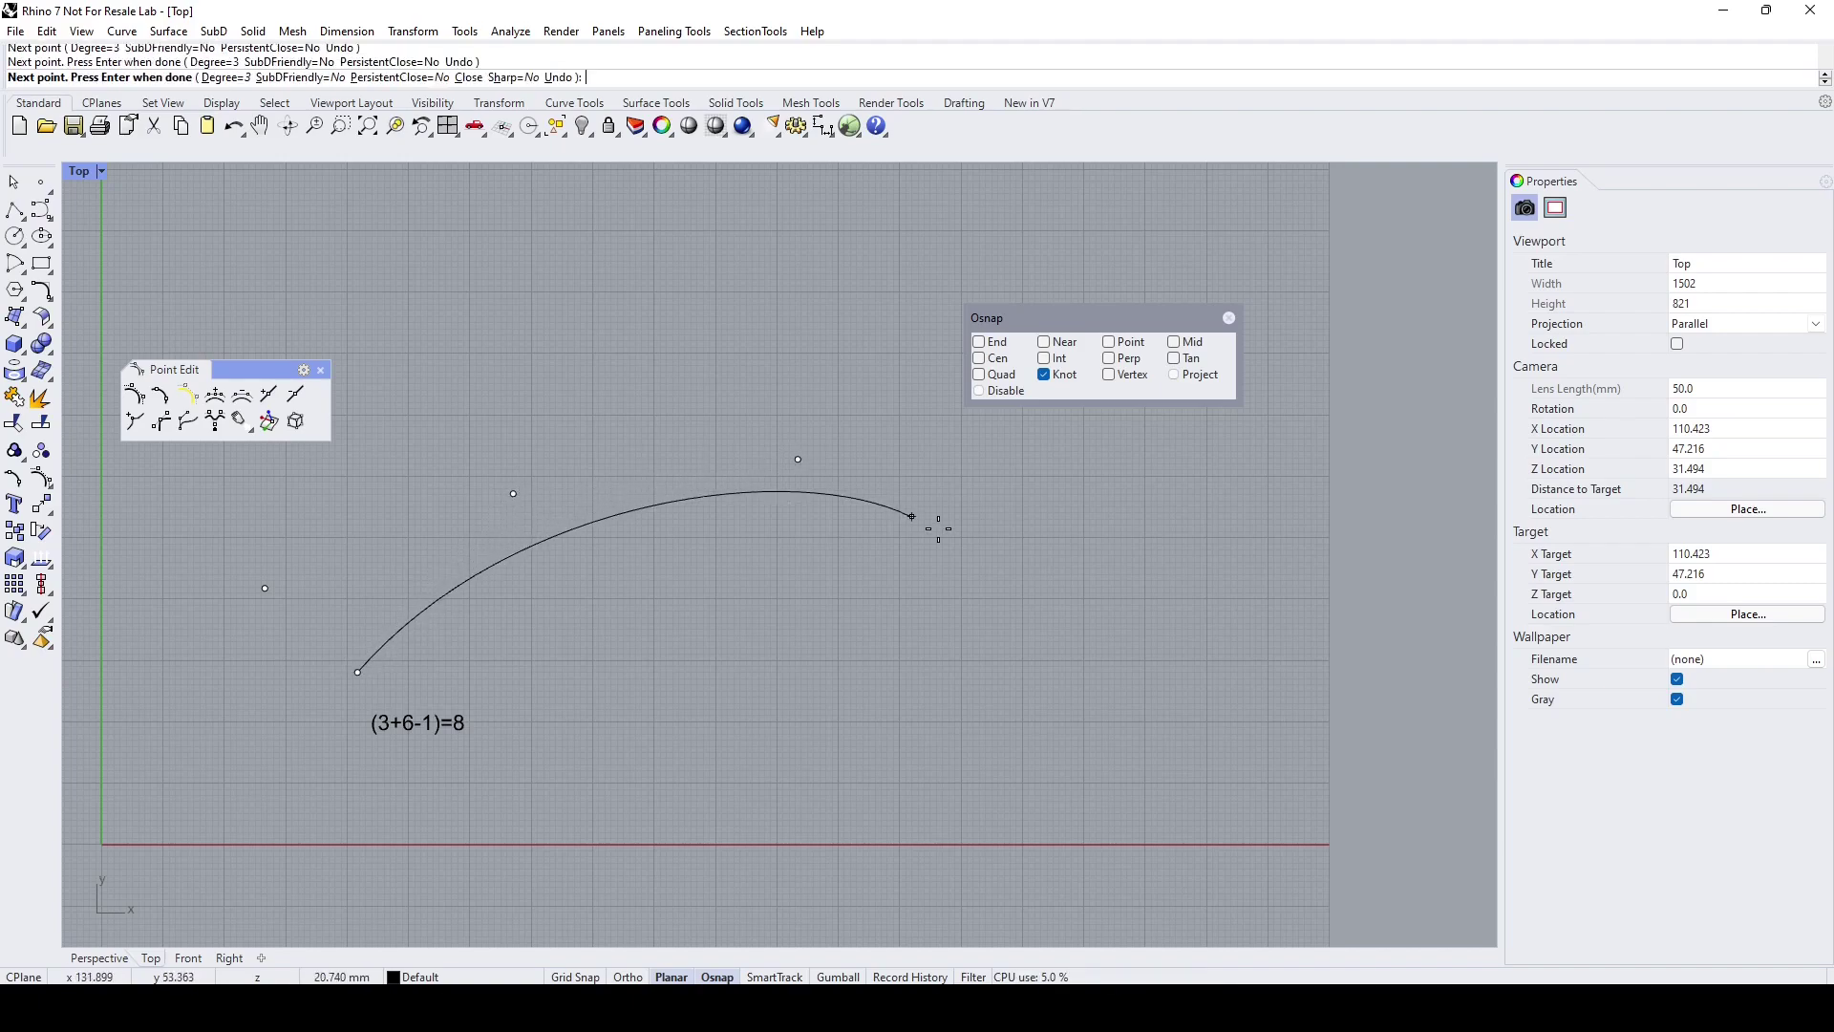
click(1104, 606)
key(Return)
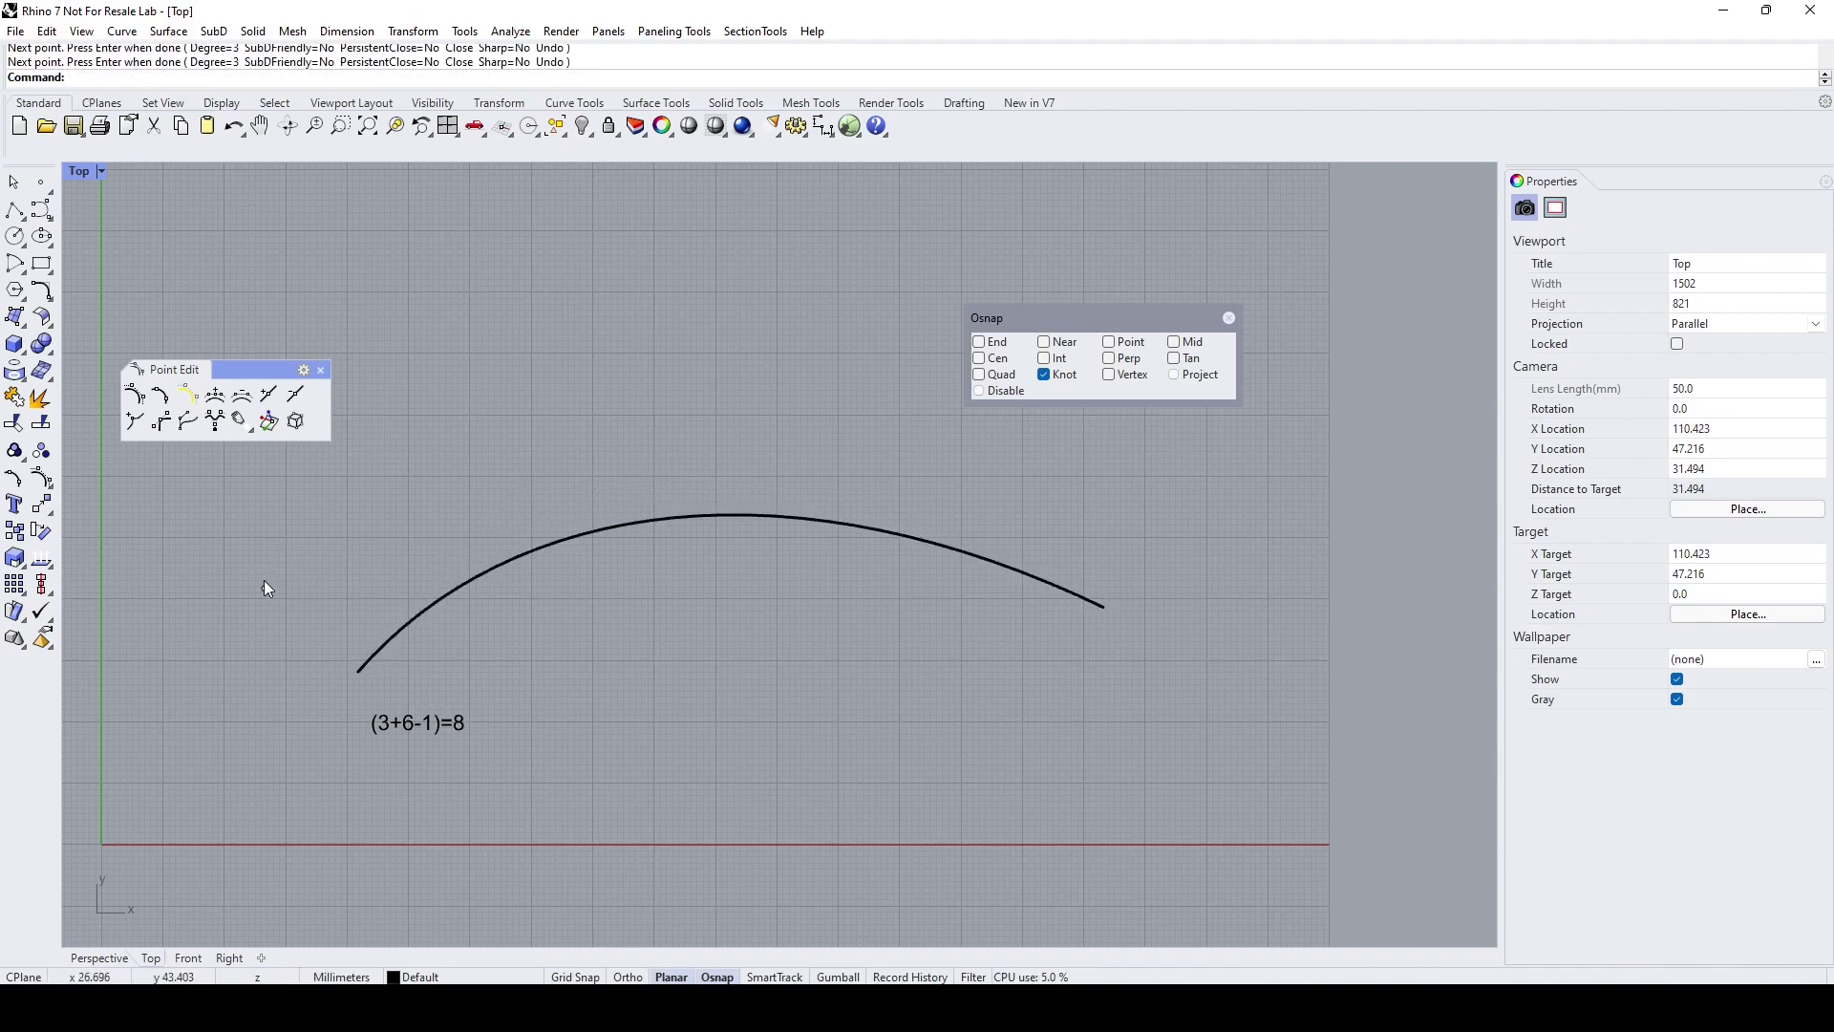
- Delete the leftover point object and turn on the new curve's control points
click(264, 581)
key(Delete)
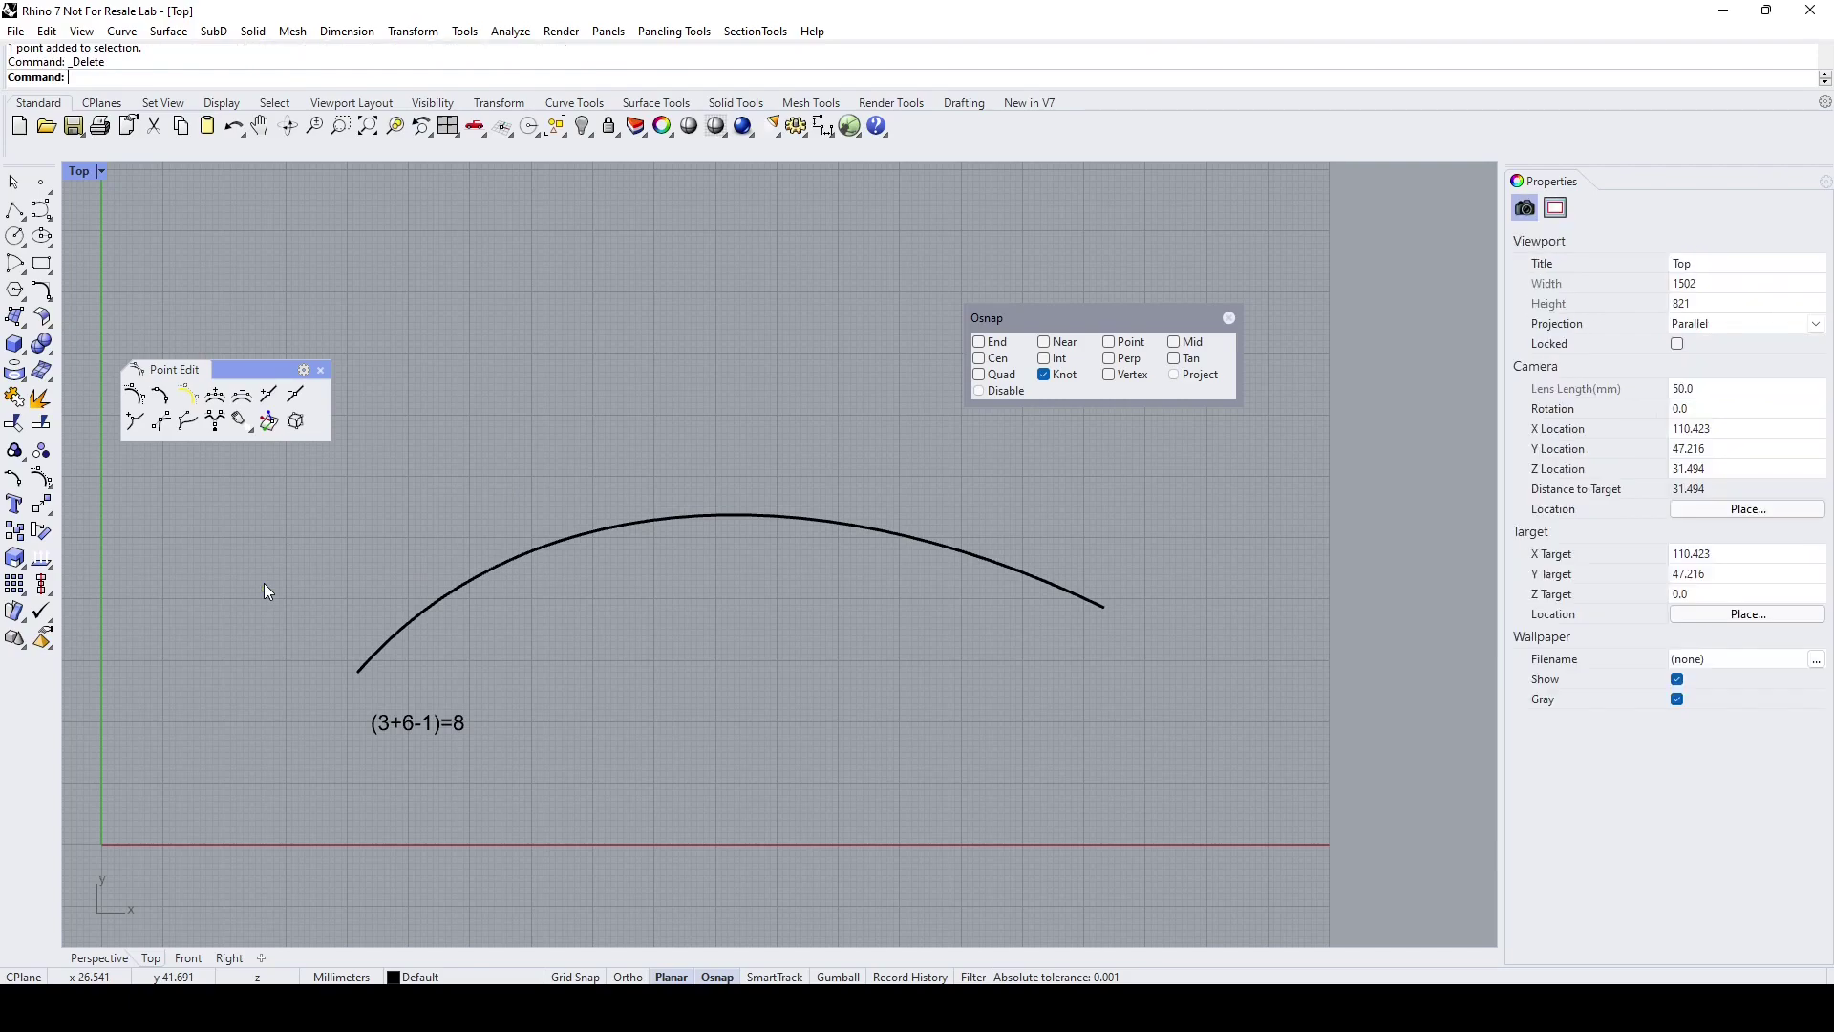
click(432, 613)
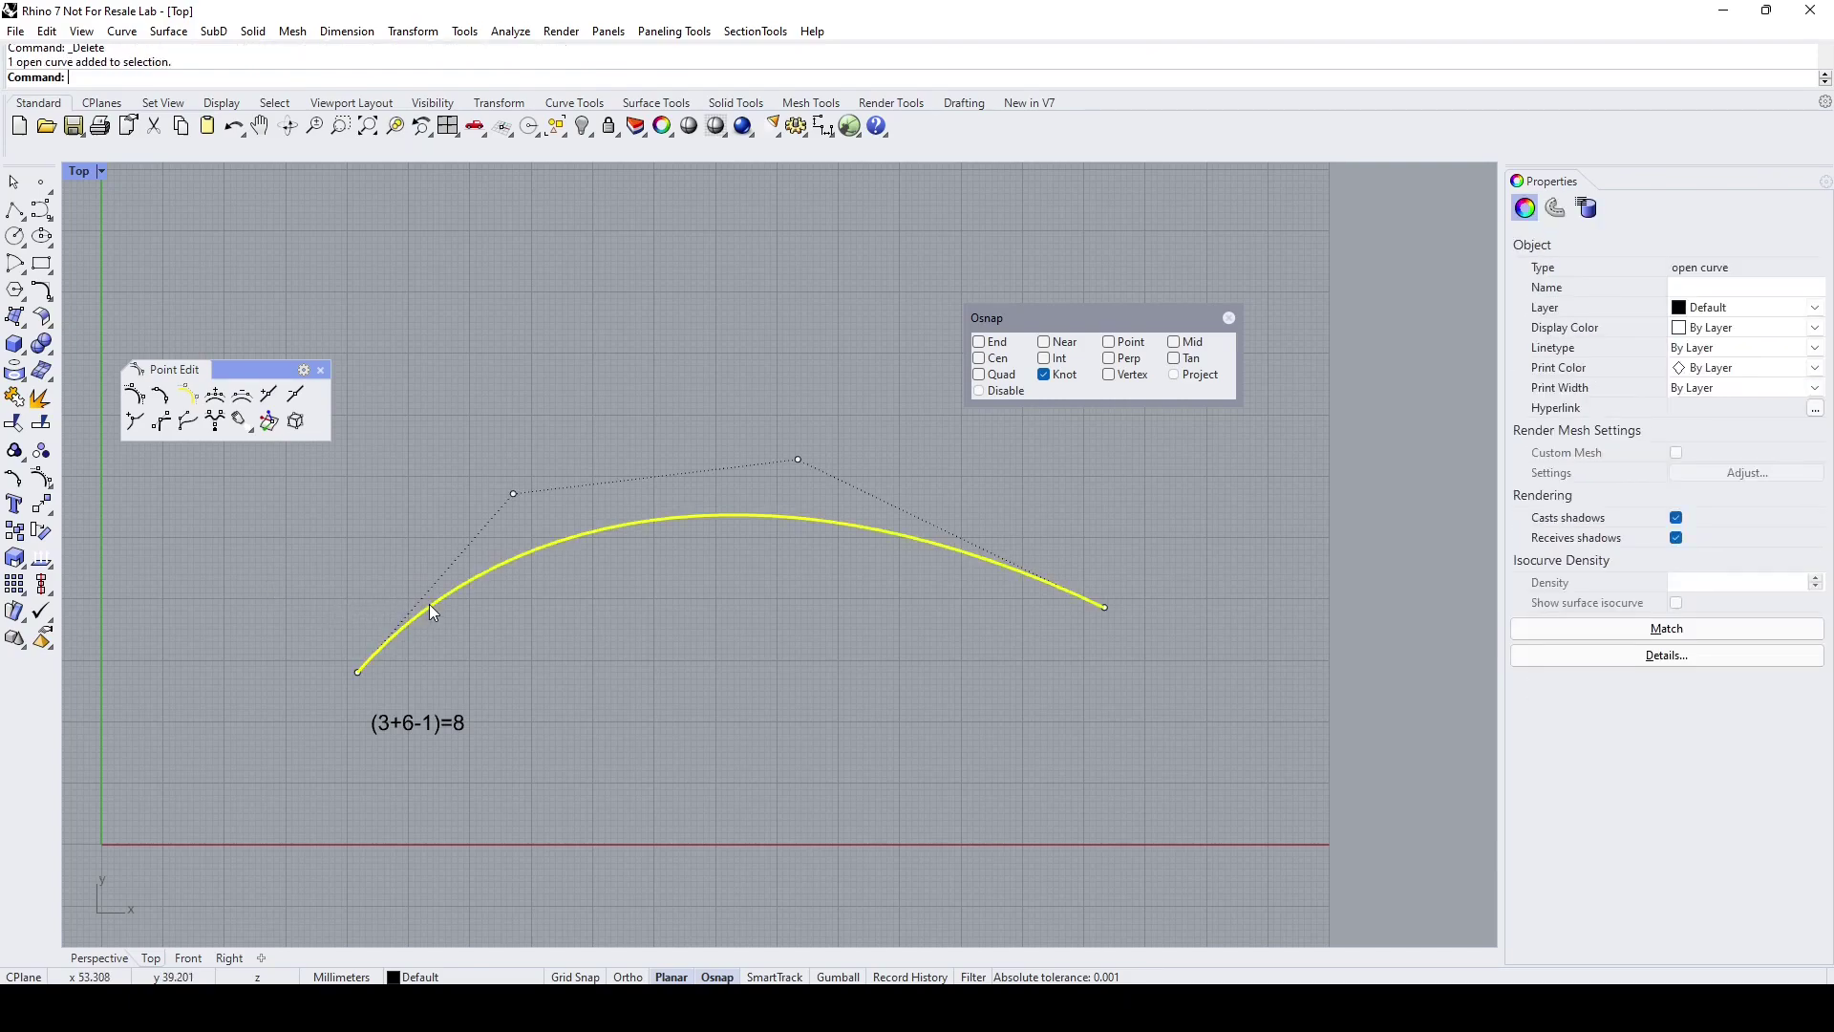
click(42, 479)
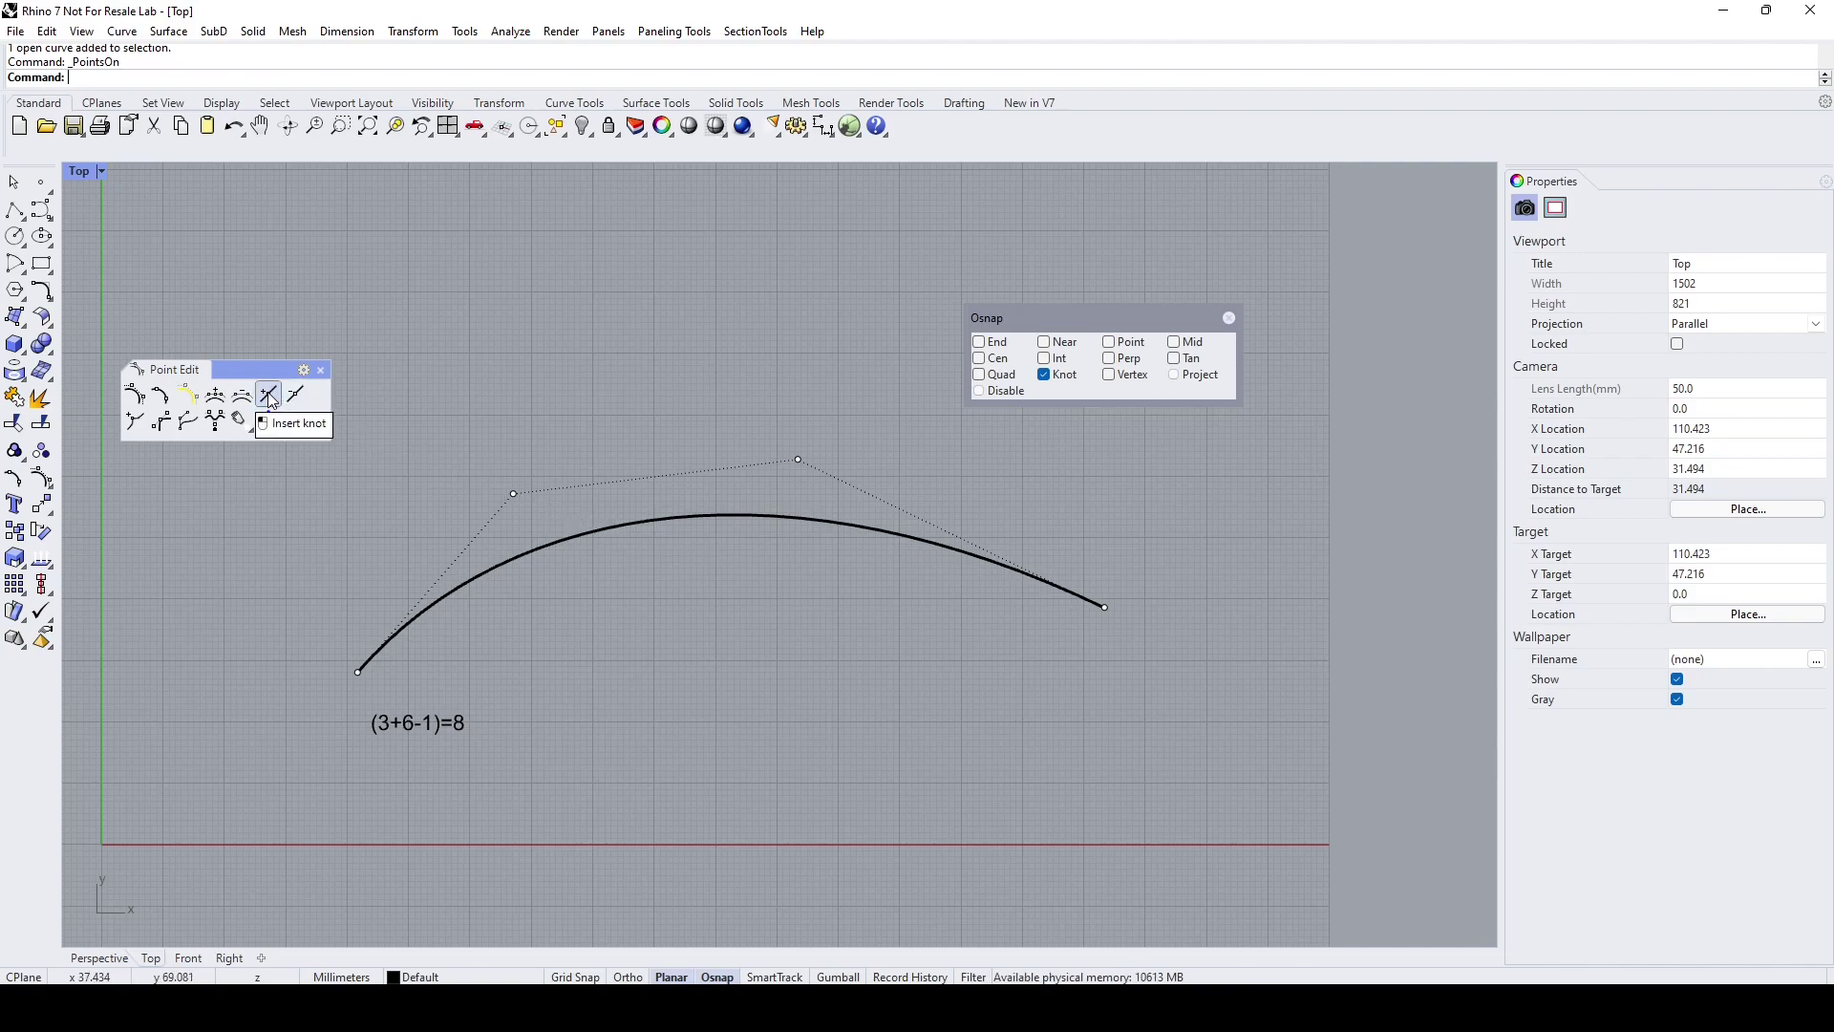
- Insert one knot on the curve left of its crest and mark it with a point object using the Knot snap
click(321, 371)
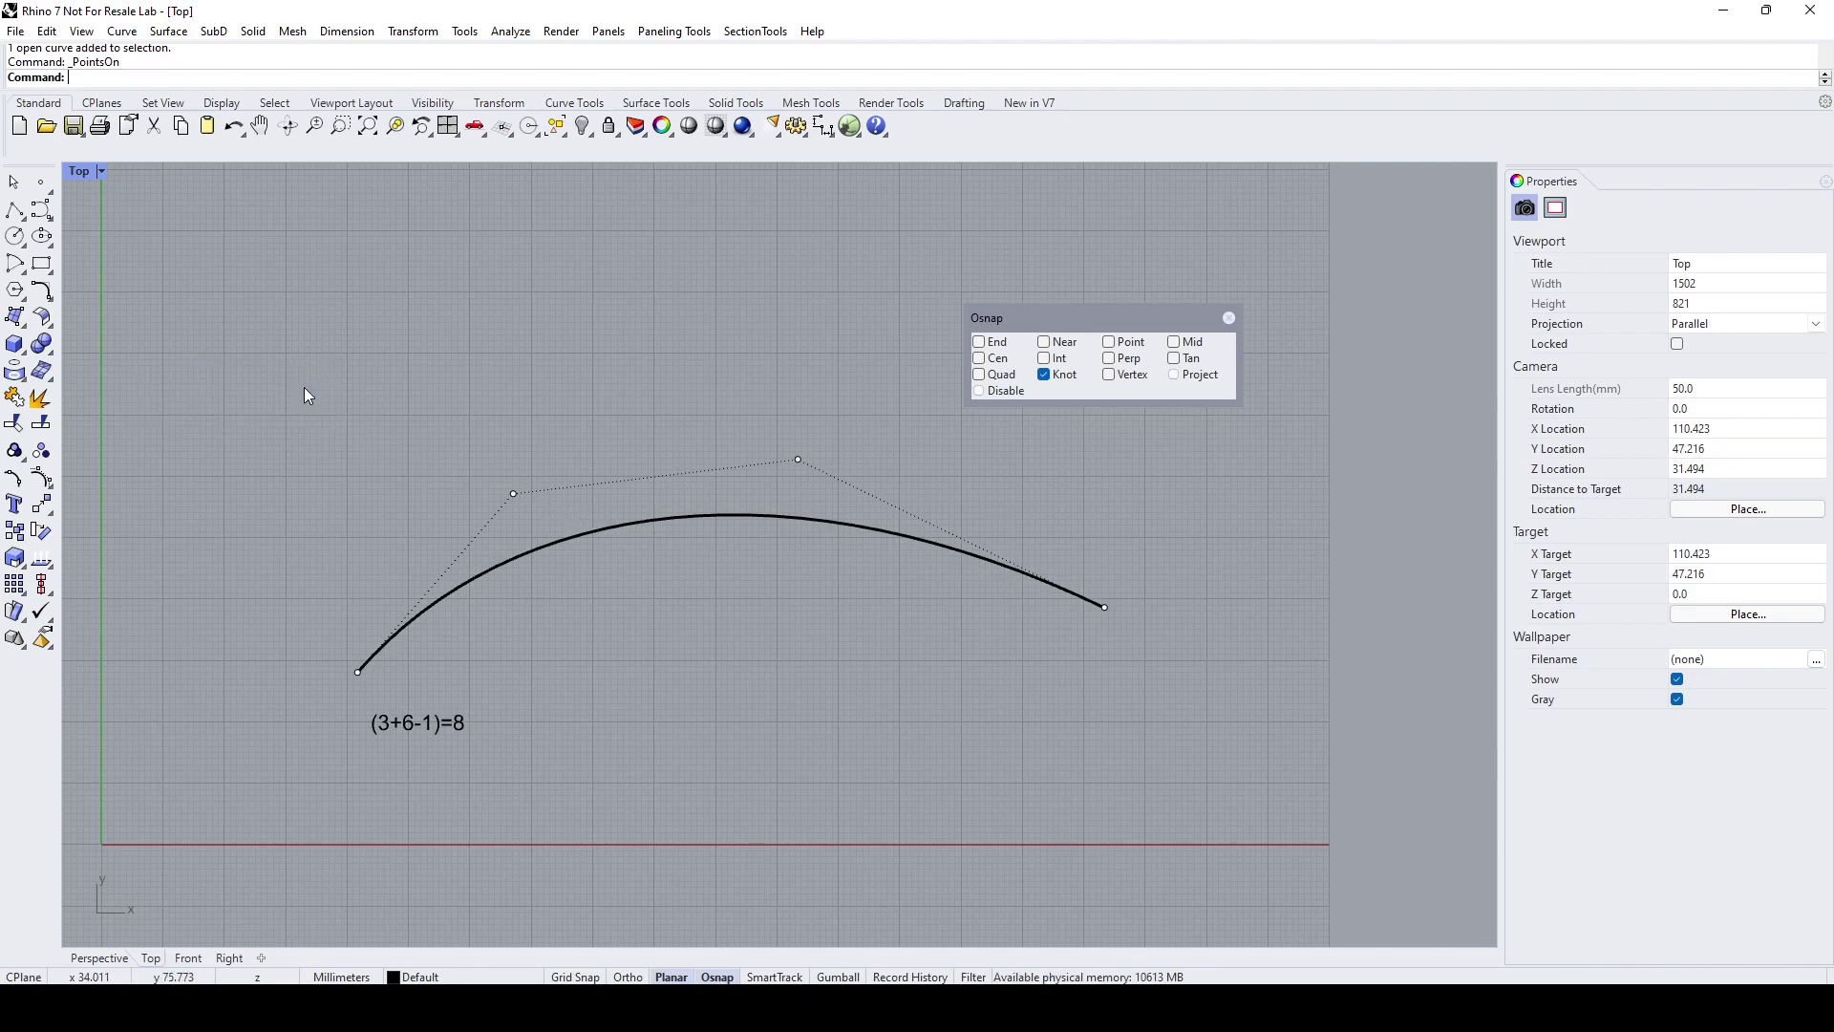
click(40, 488)
drag(90, 477, 160, 463)
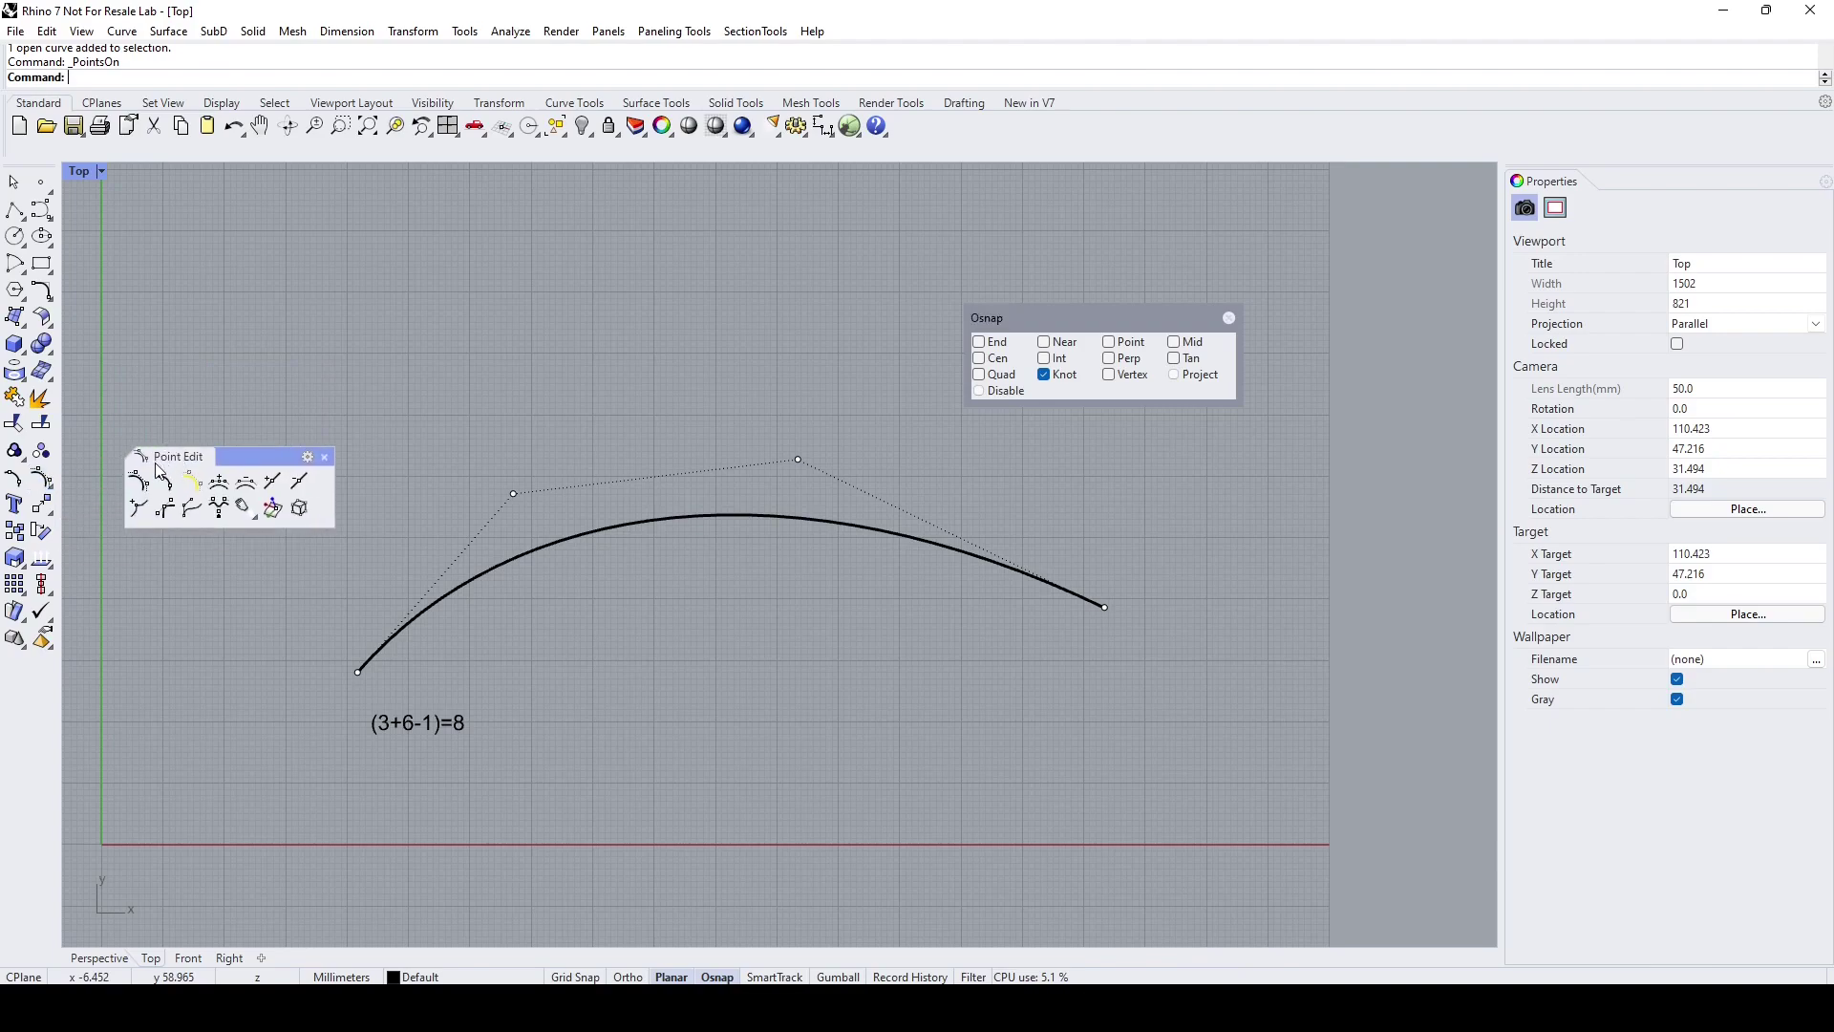
click(273, 482)
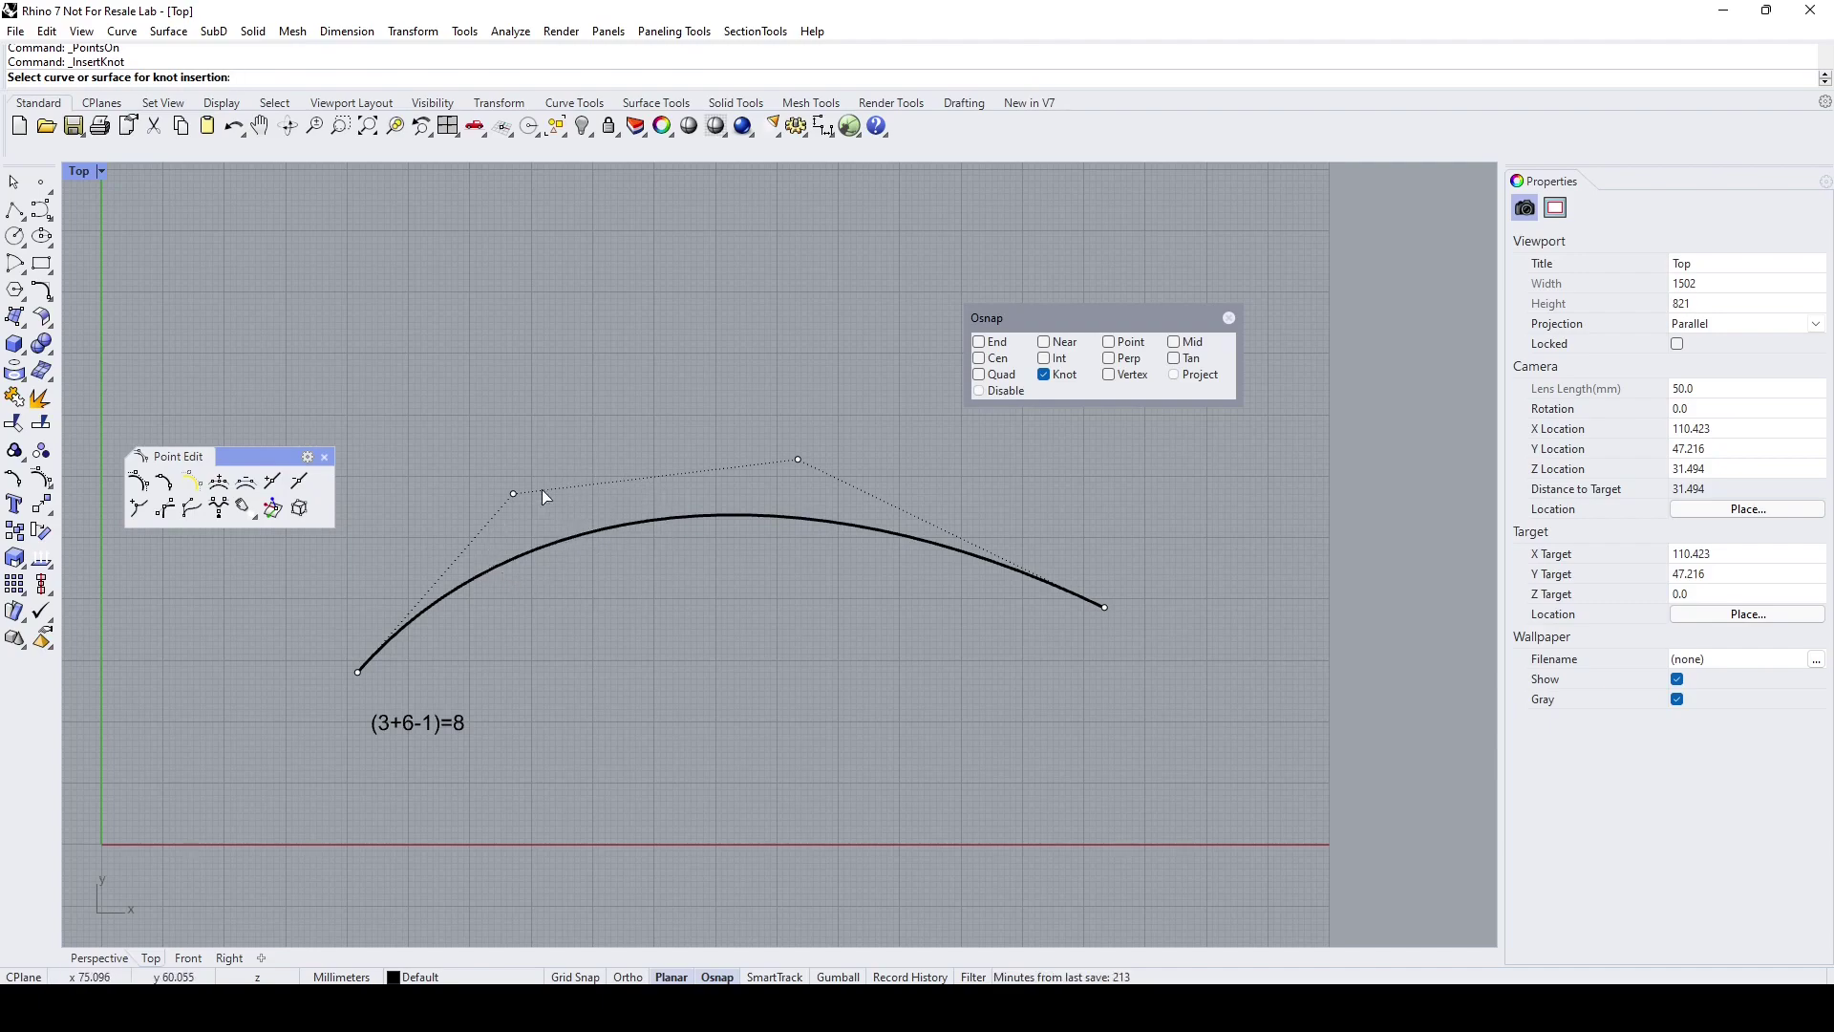
click(561, 538)
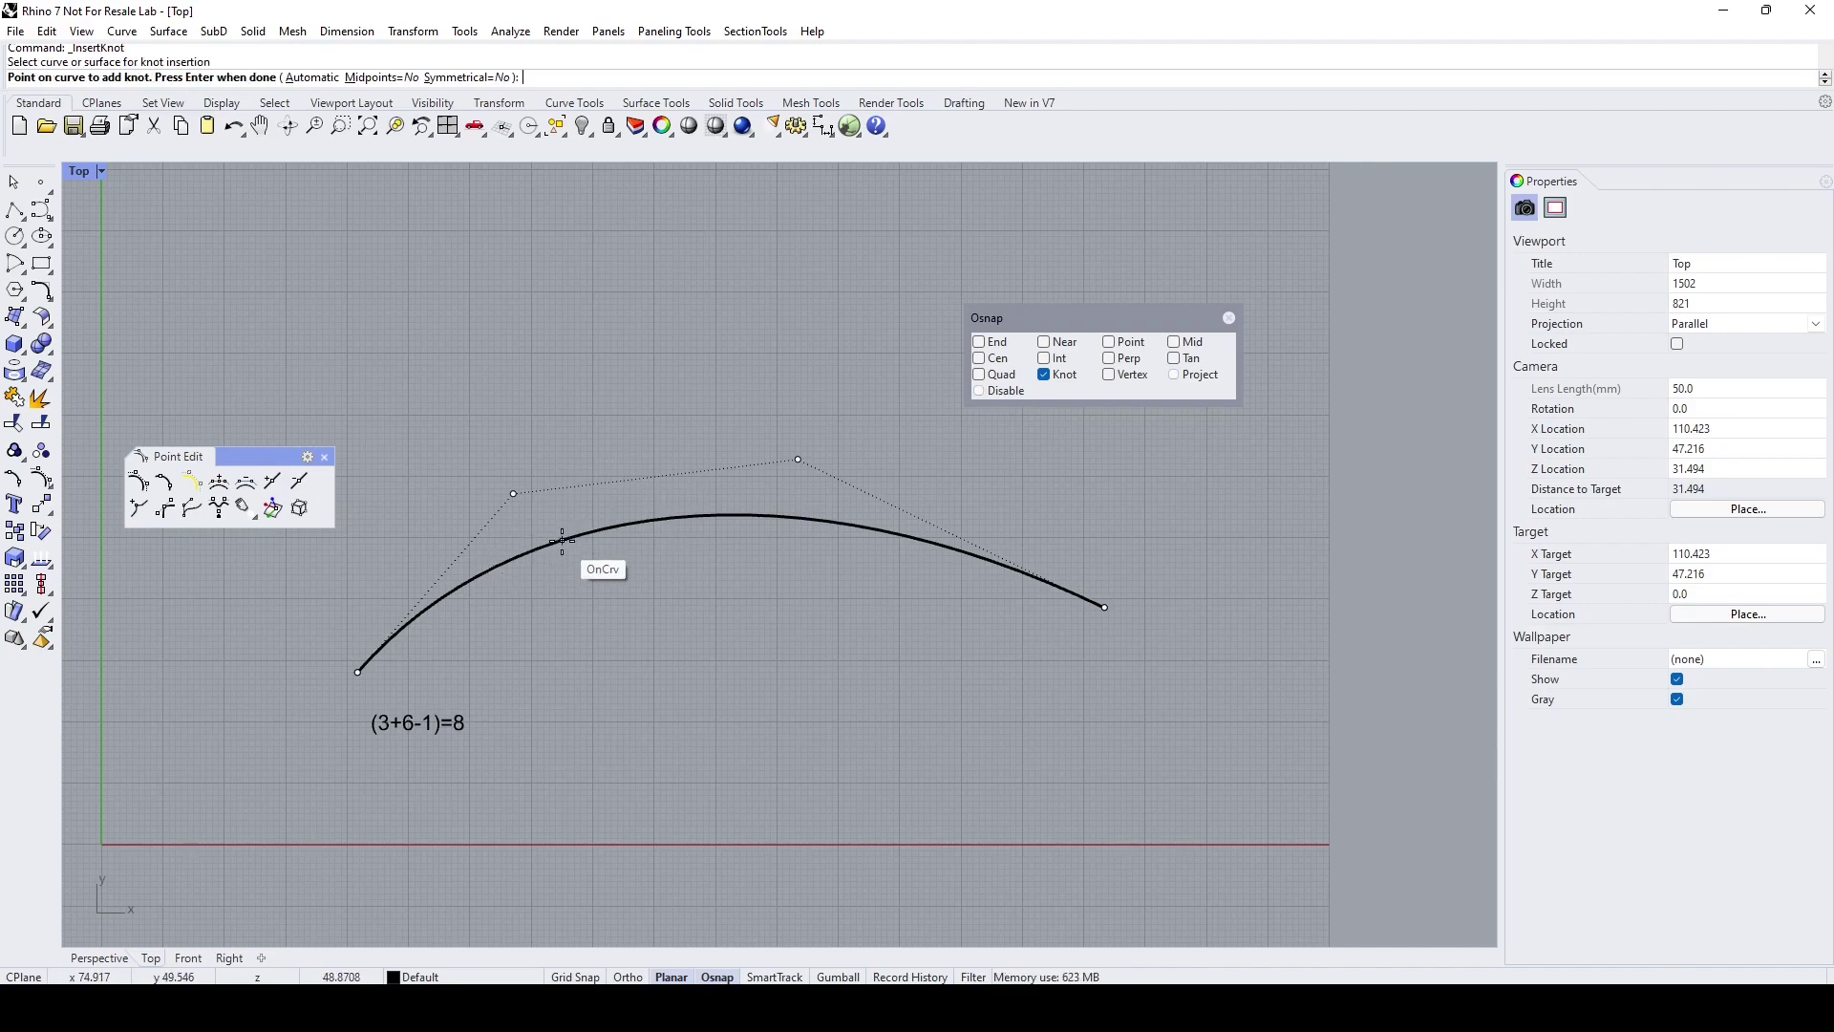
click(580, 534)
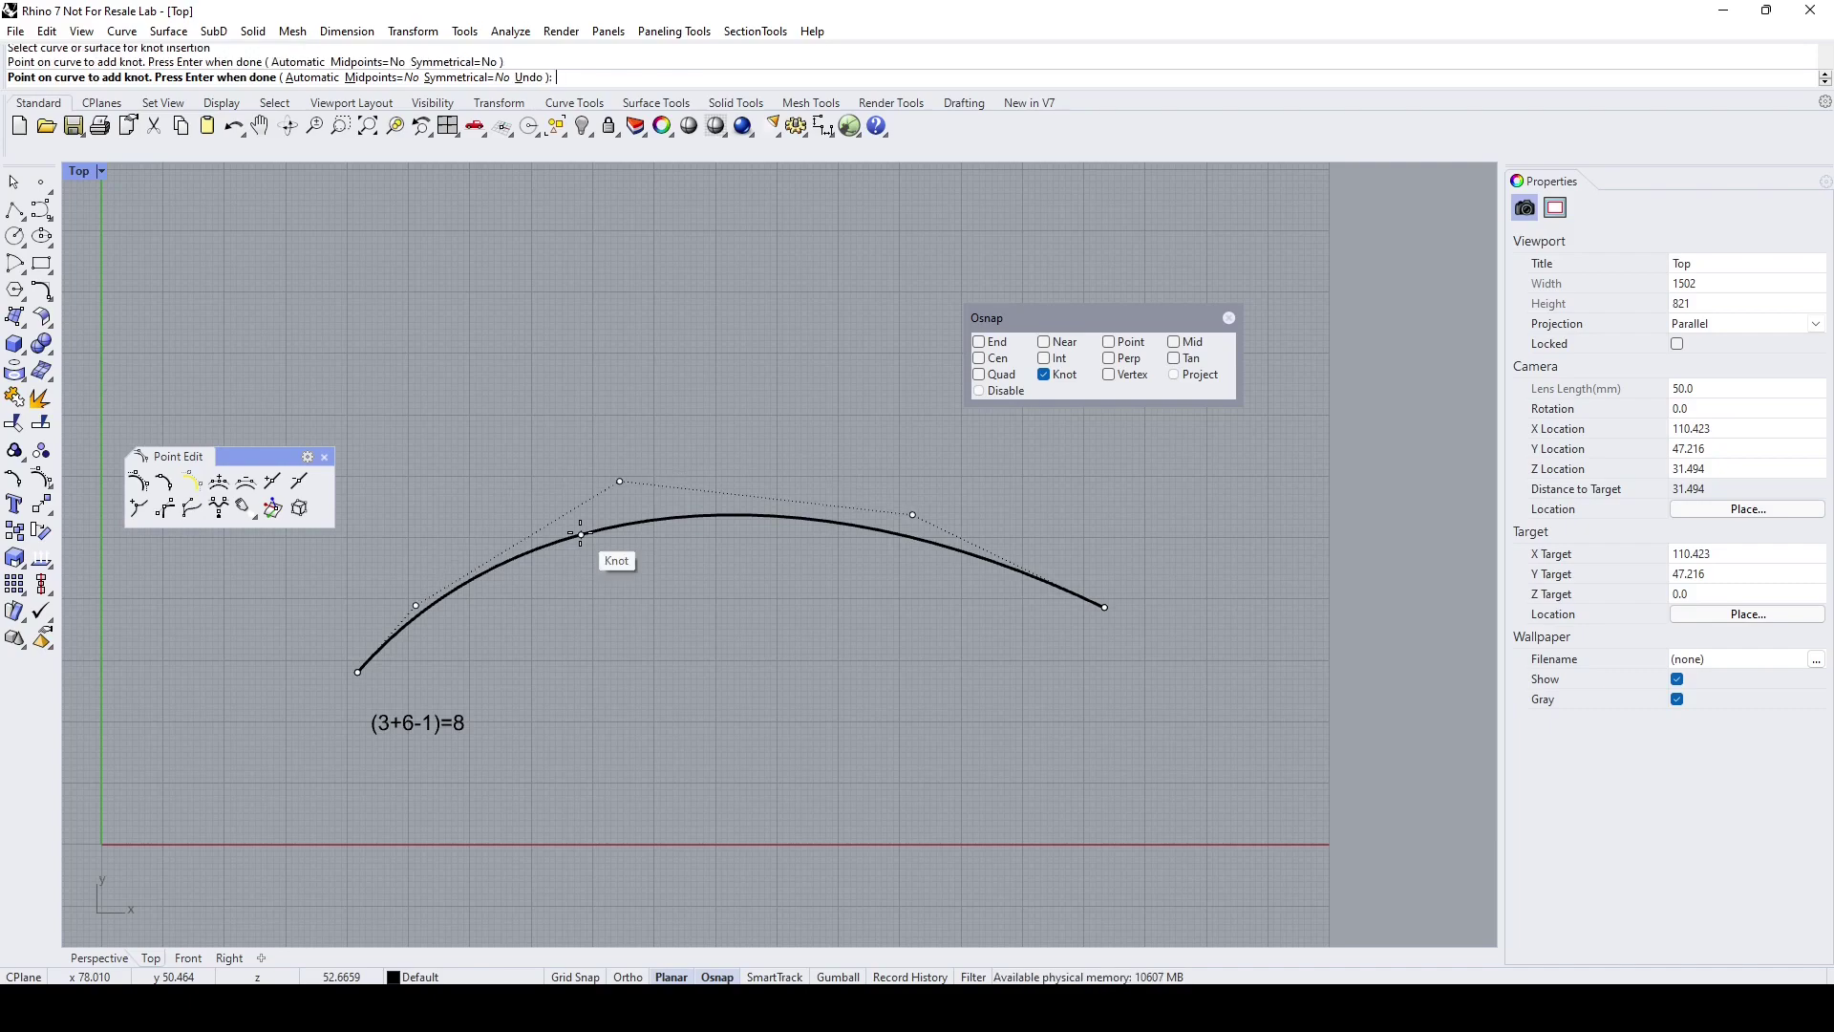
key(Return)
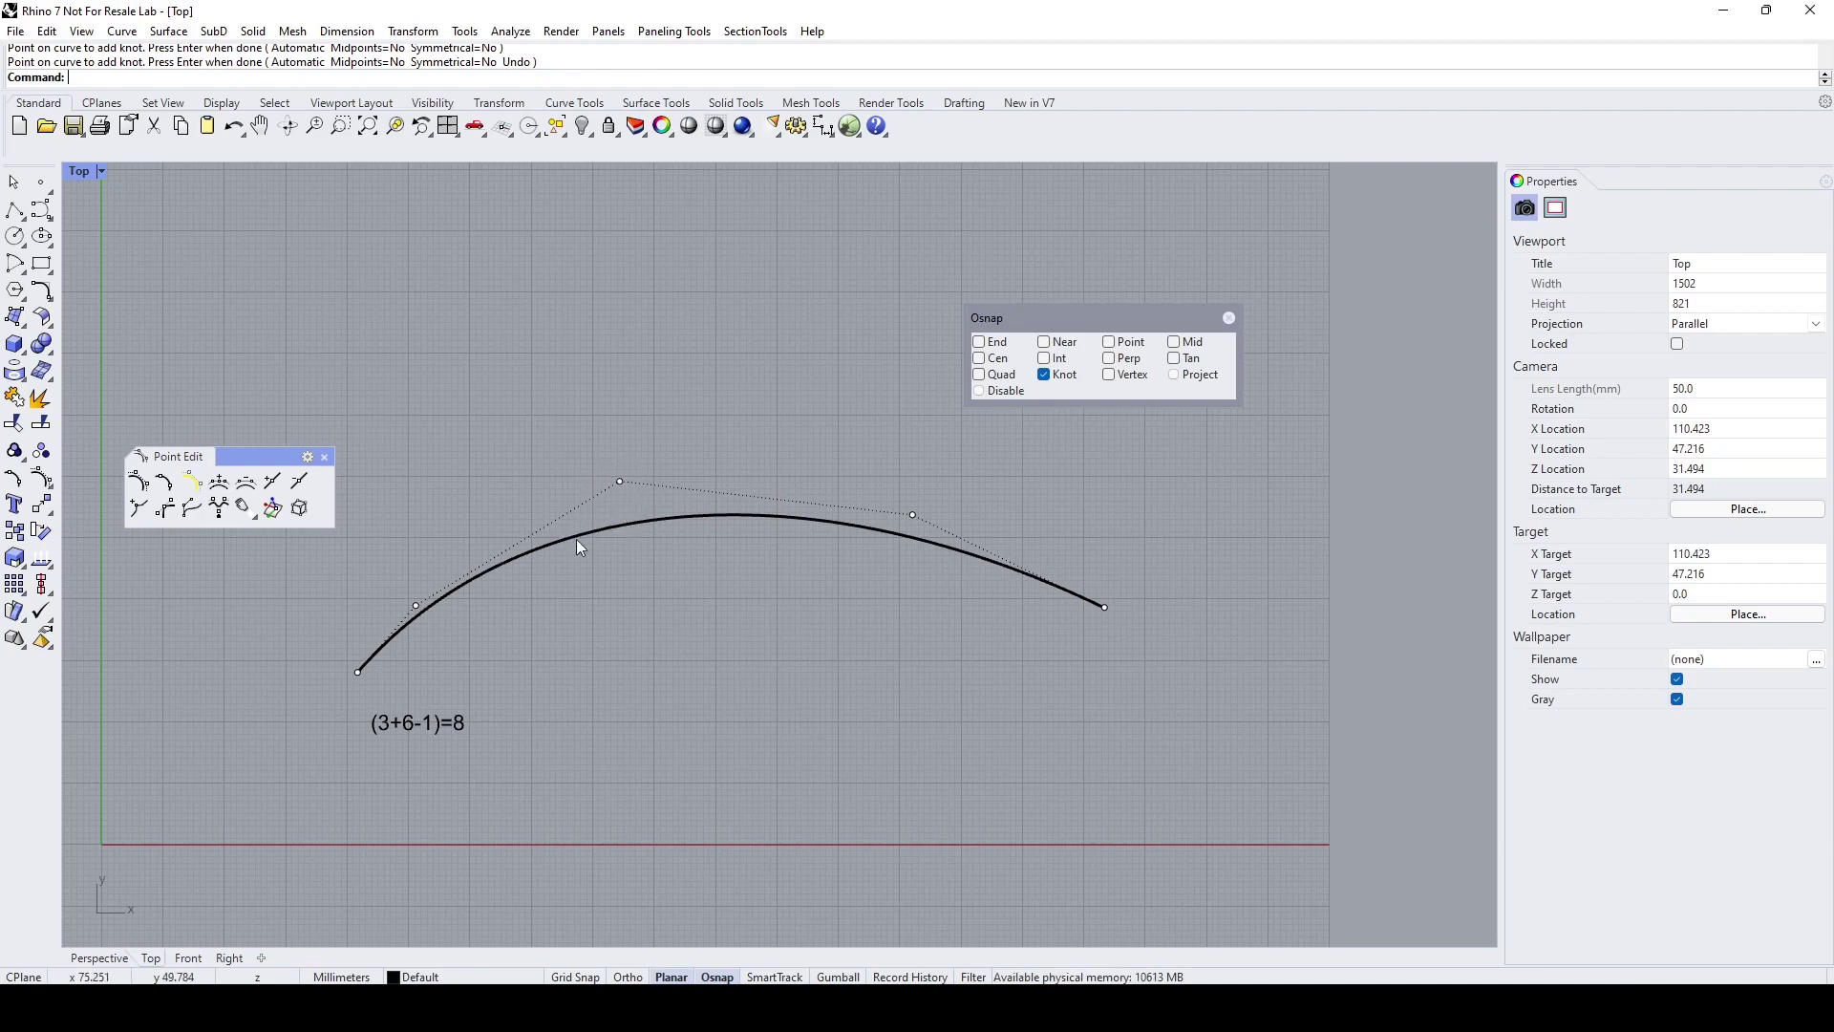
click(41, 182)
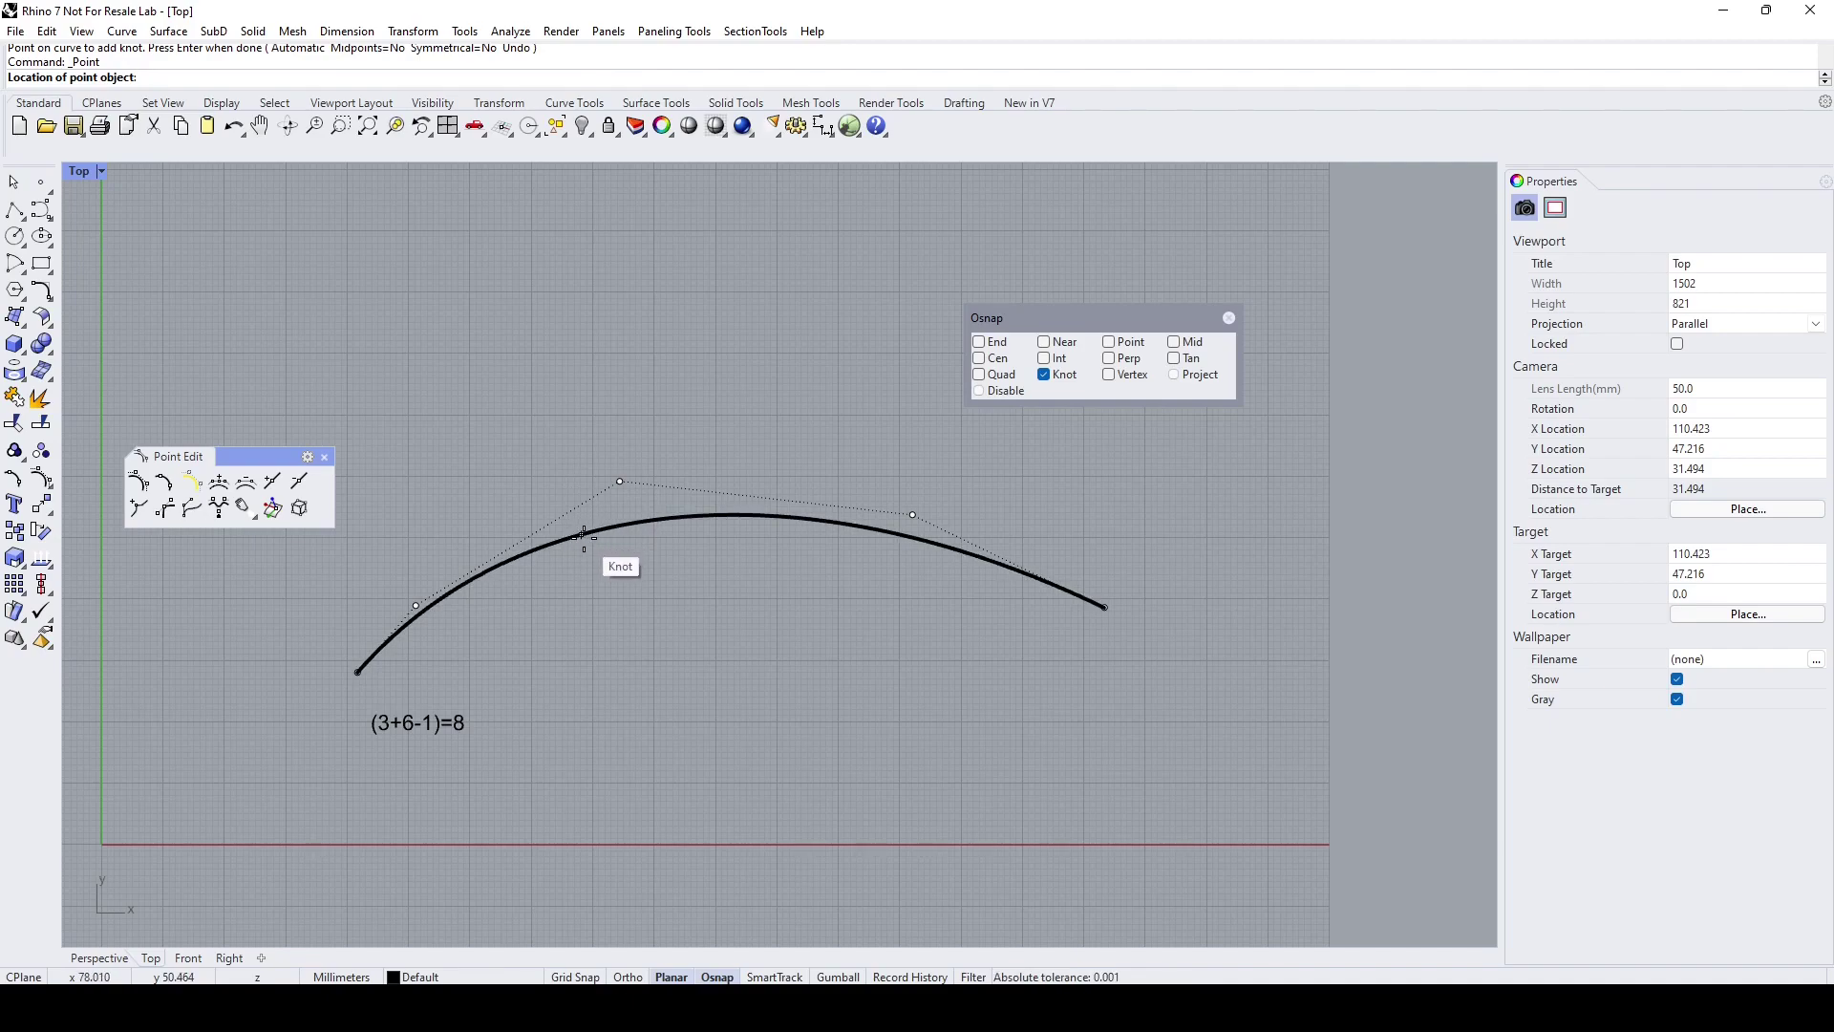
click(582, 535)
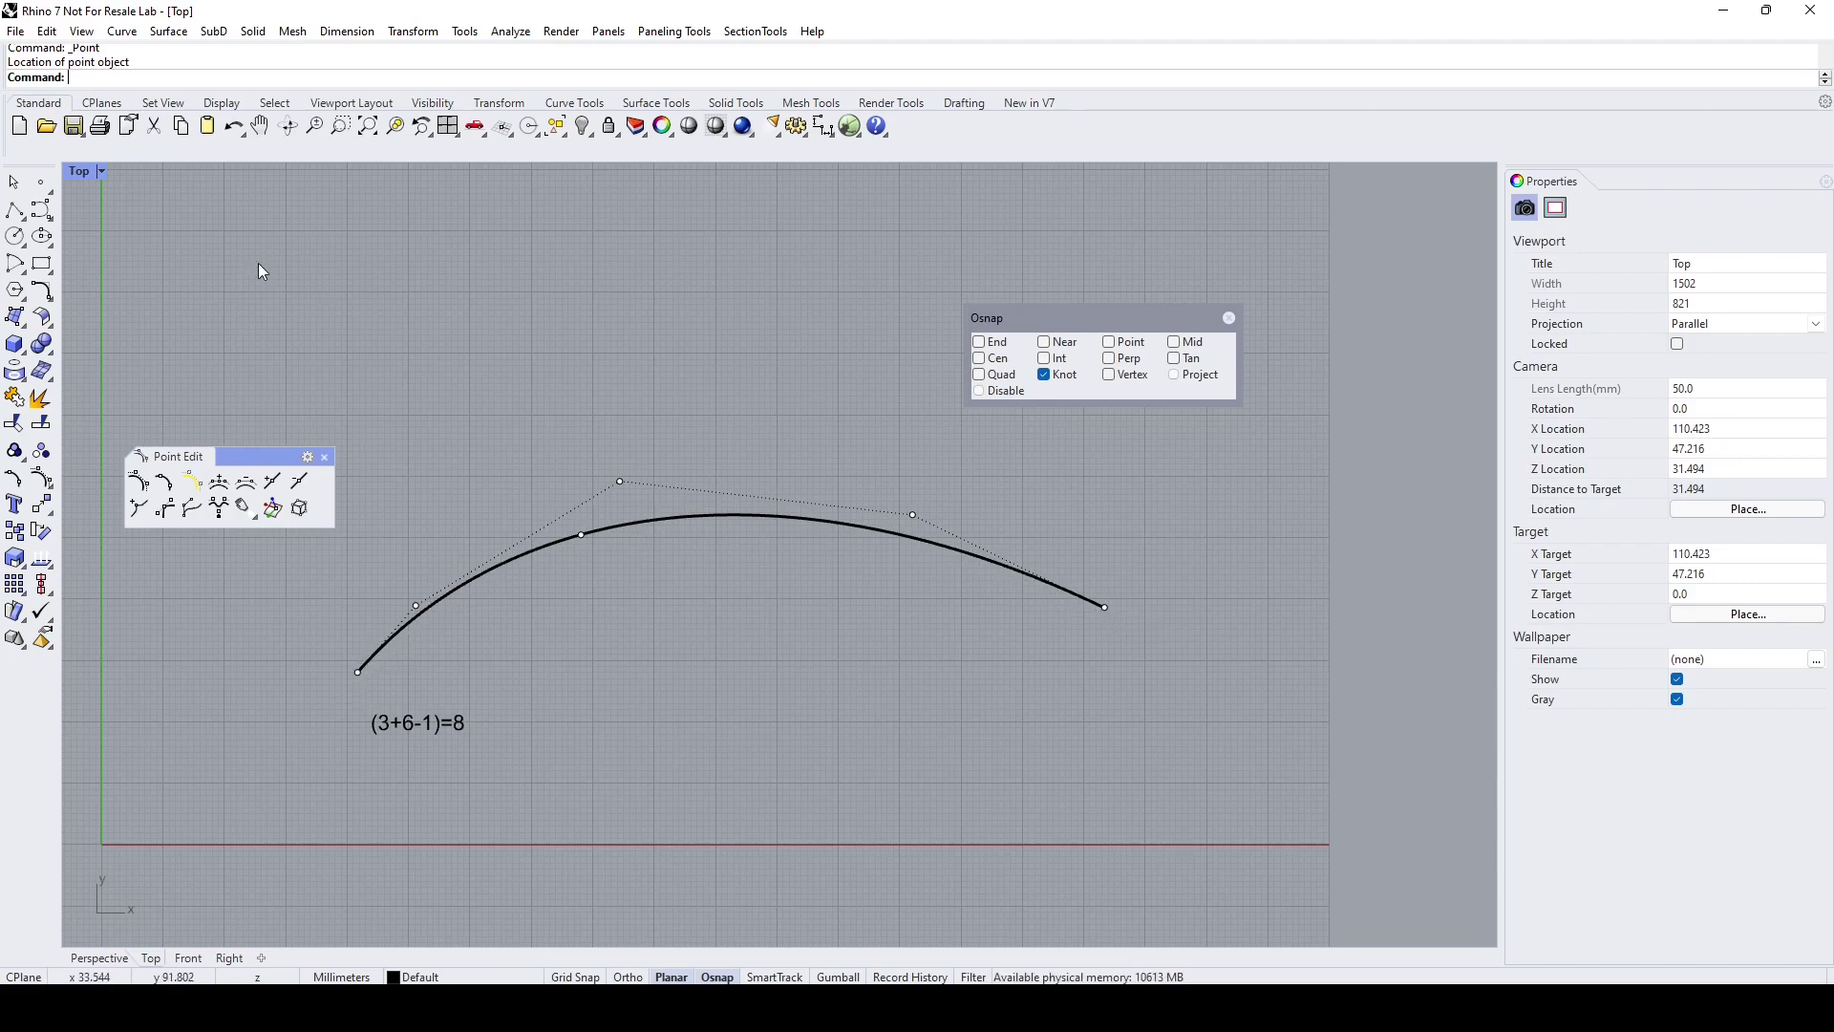
- Draw a second degree 3 arched curve with four control points above the first one
click(41, 209)
click(359, 422)
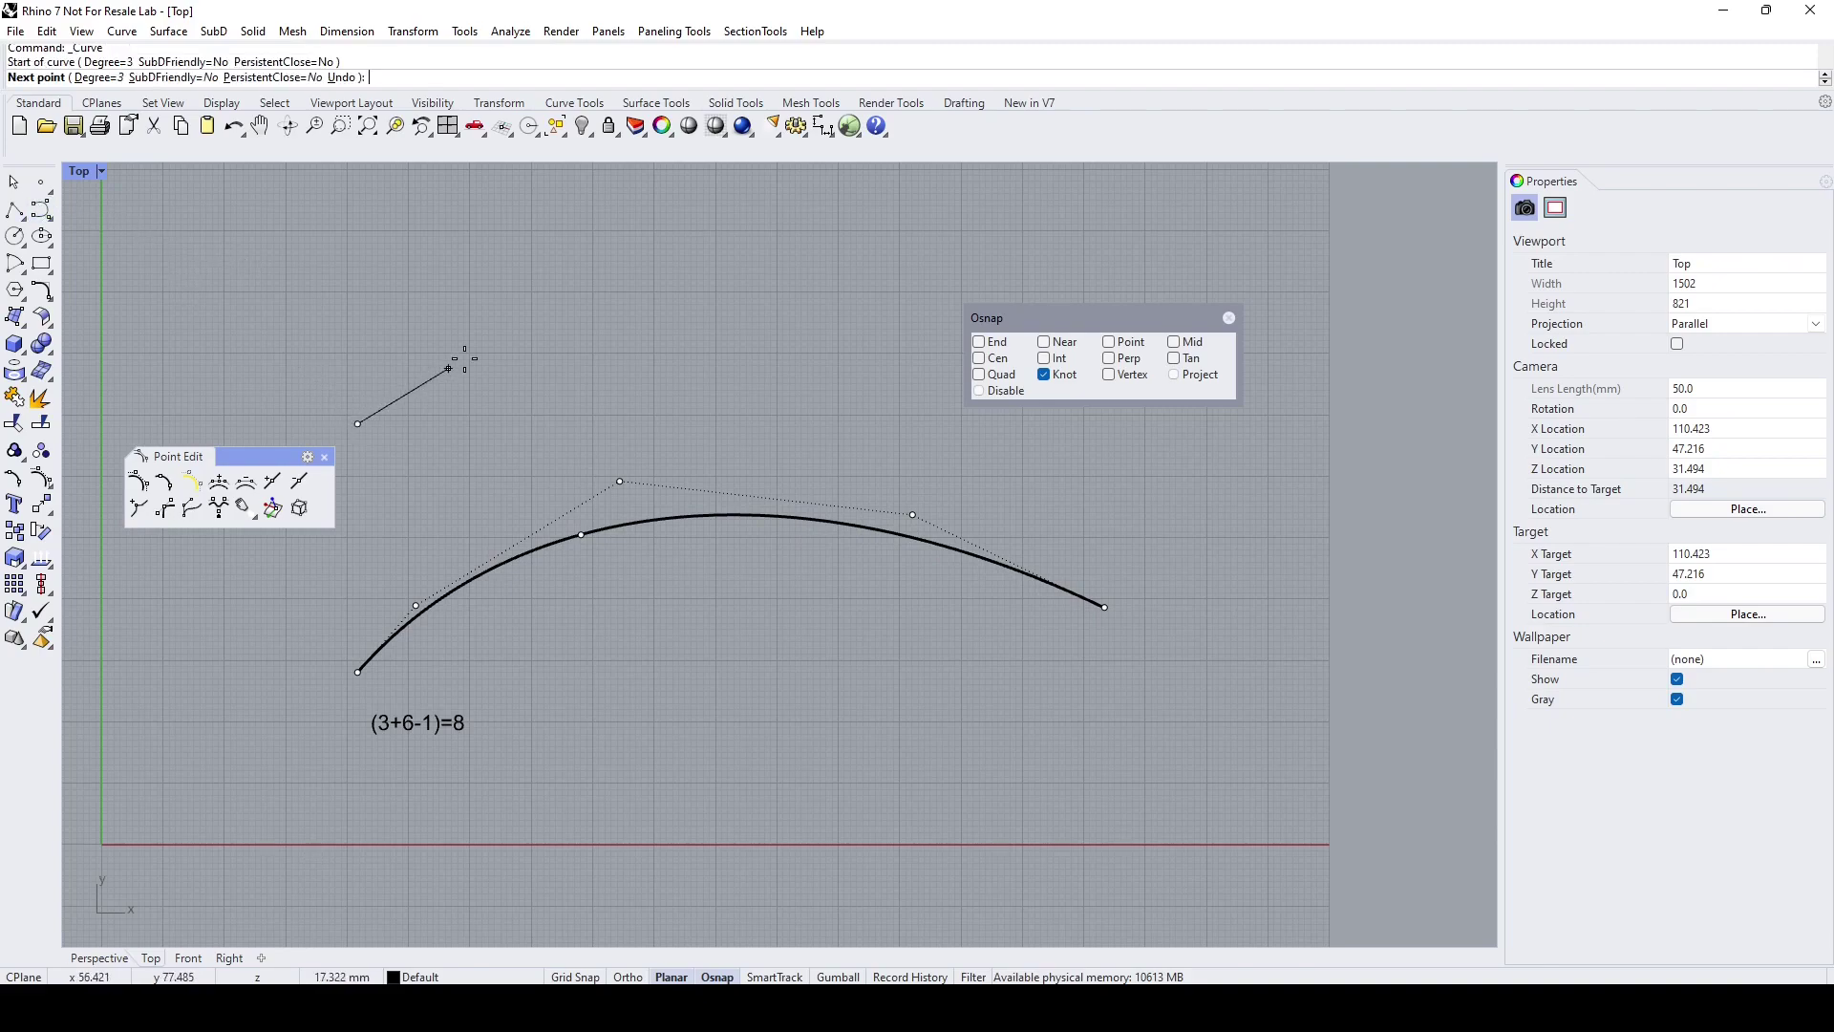
click(531, 301)
click(760, 287)
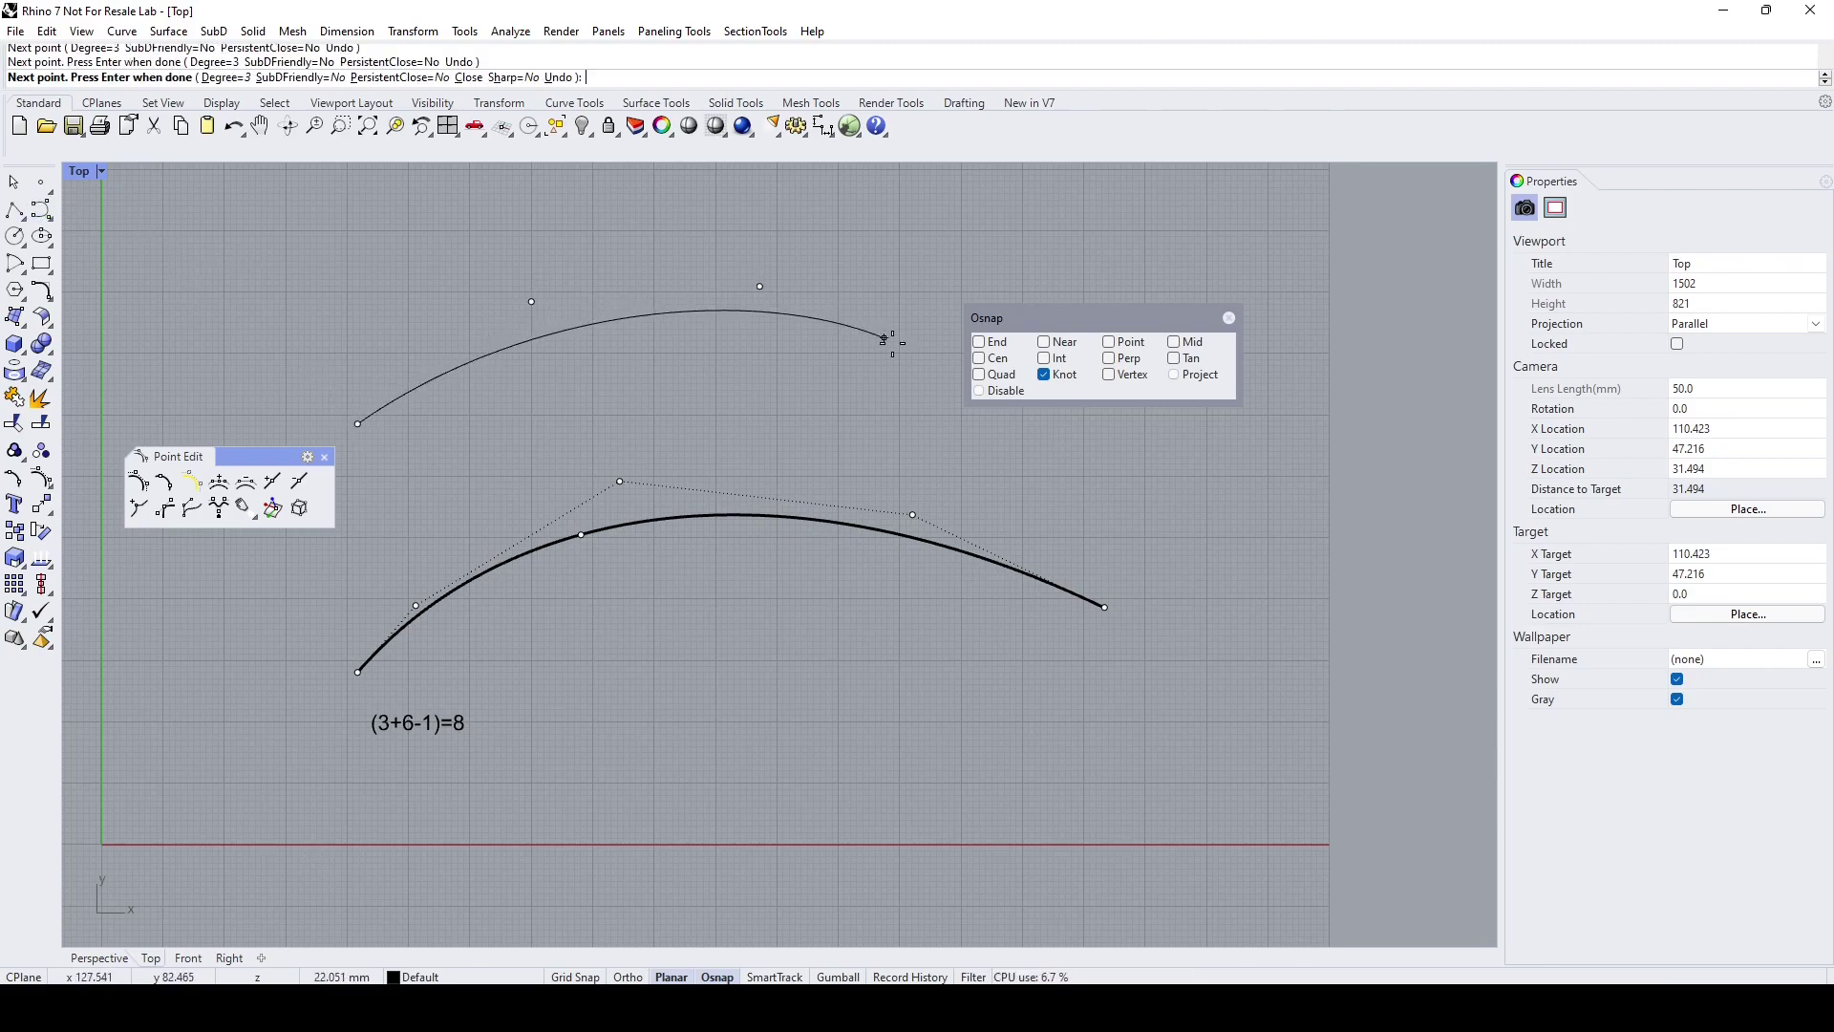
click(1044, 434)
key(Return)
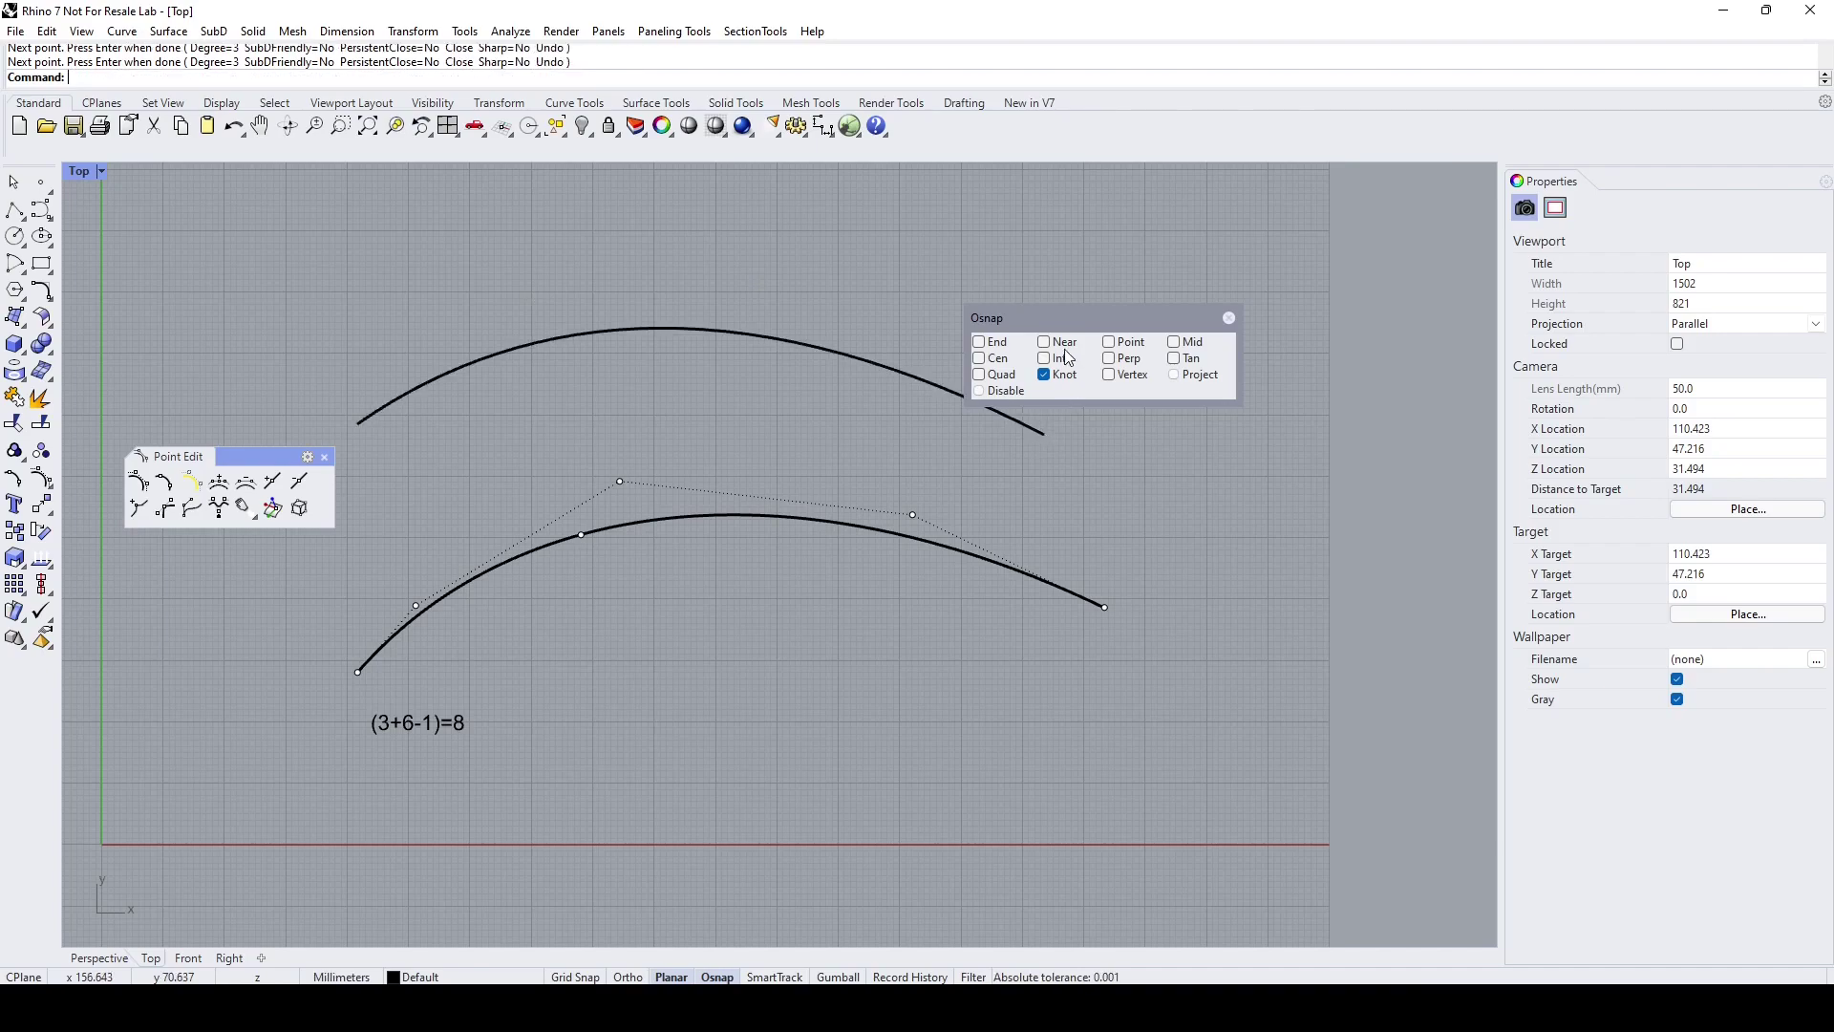
- Turn on the upper curve's control points and shift its third control point slightly to the right
drag(1057, 312, 1120, 288)
click(876, 370)
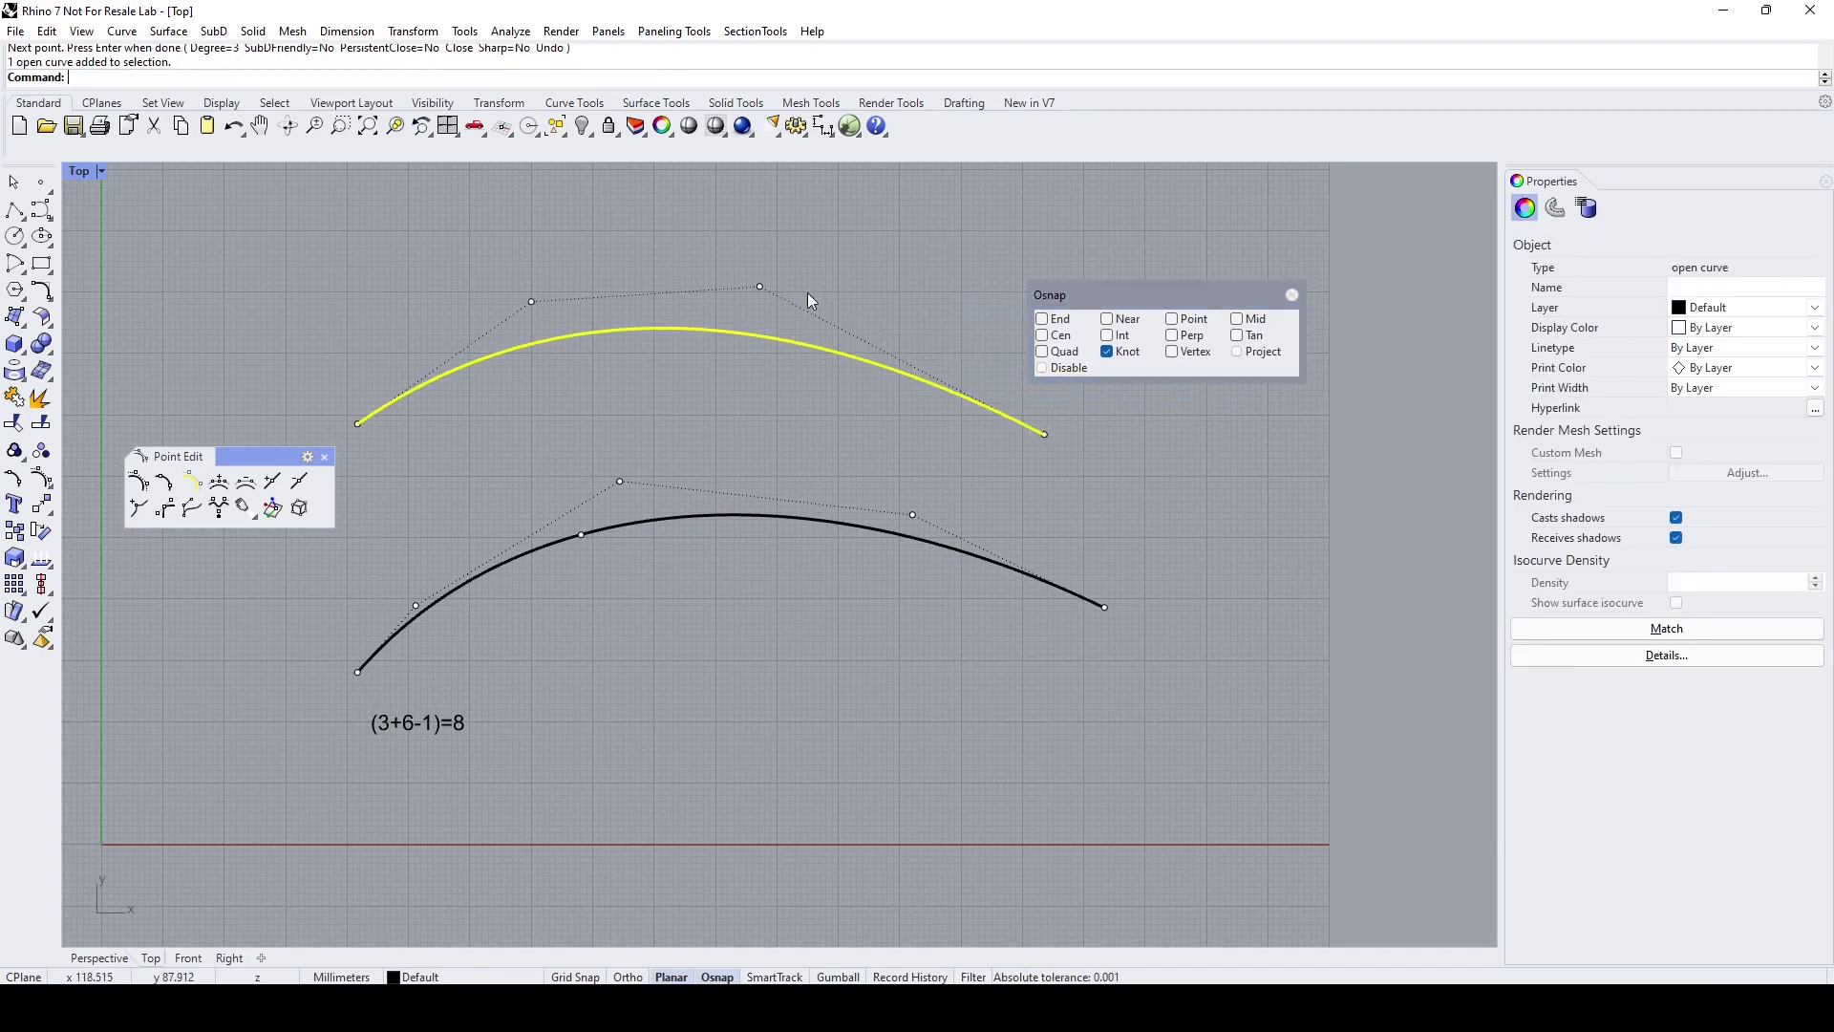
click(759, 286)
drag(760, 287, 792, 282)
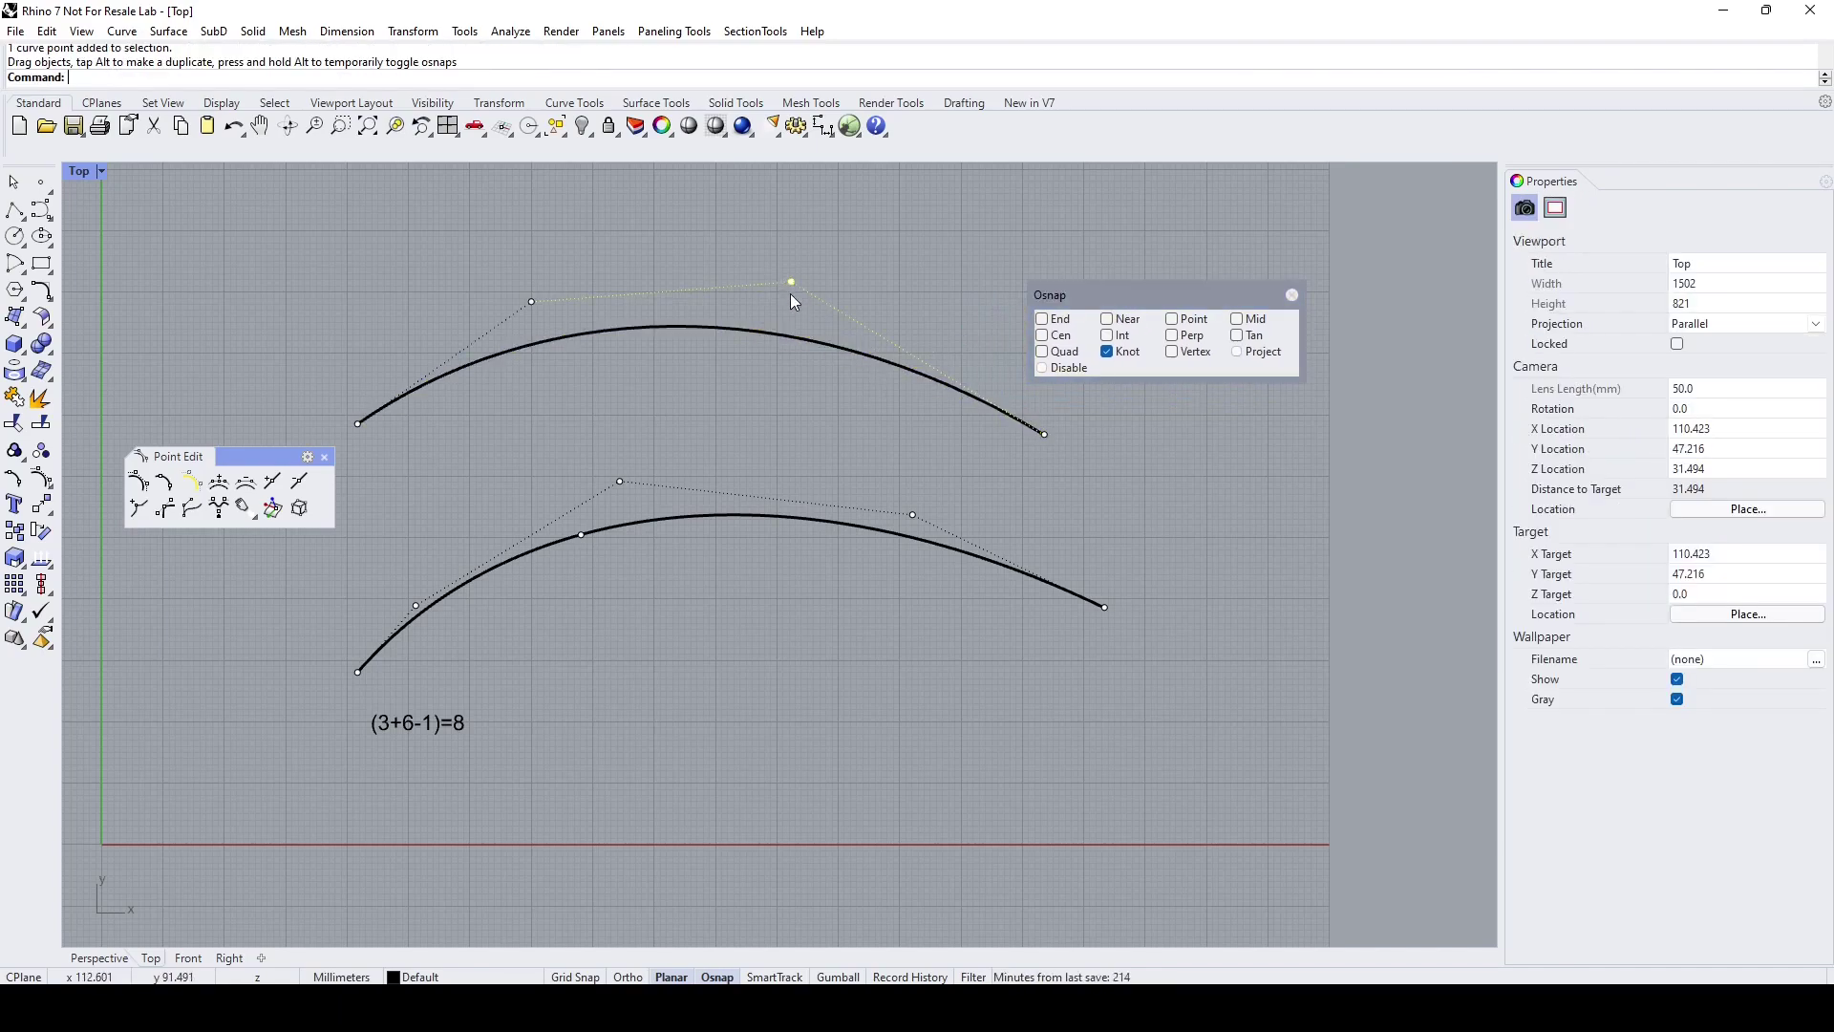
- Insert one control point on the upper curve between its second and third control points
click(231, 491)
click(563, 340)
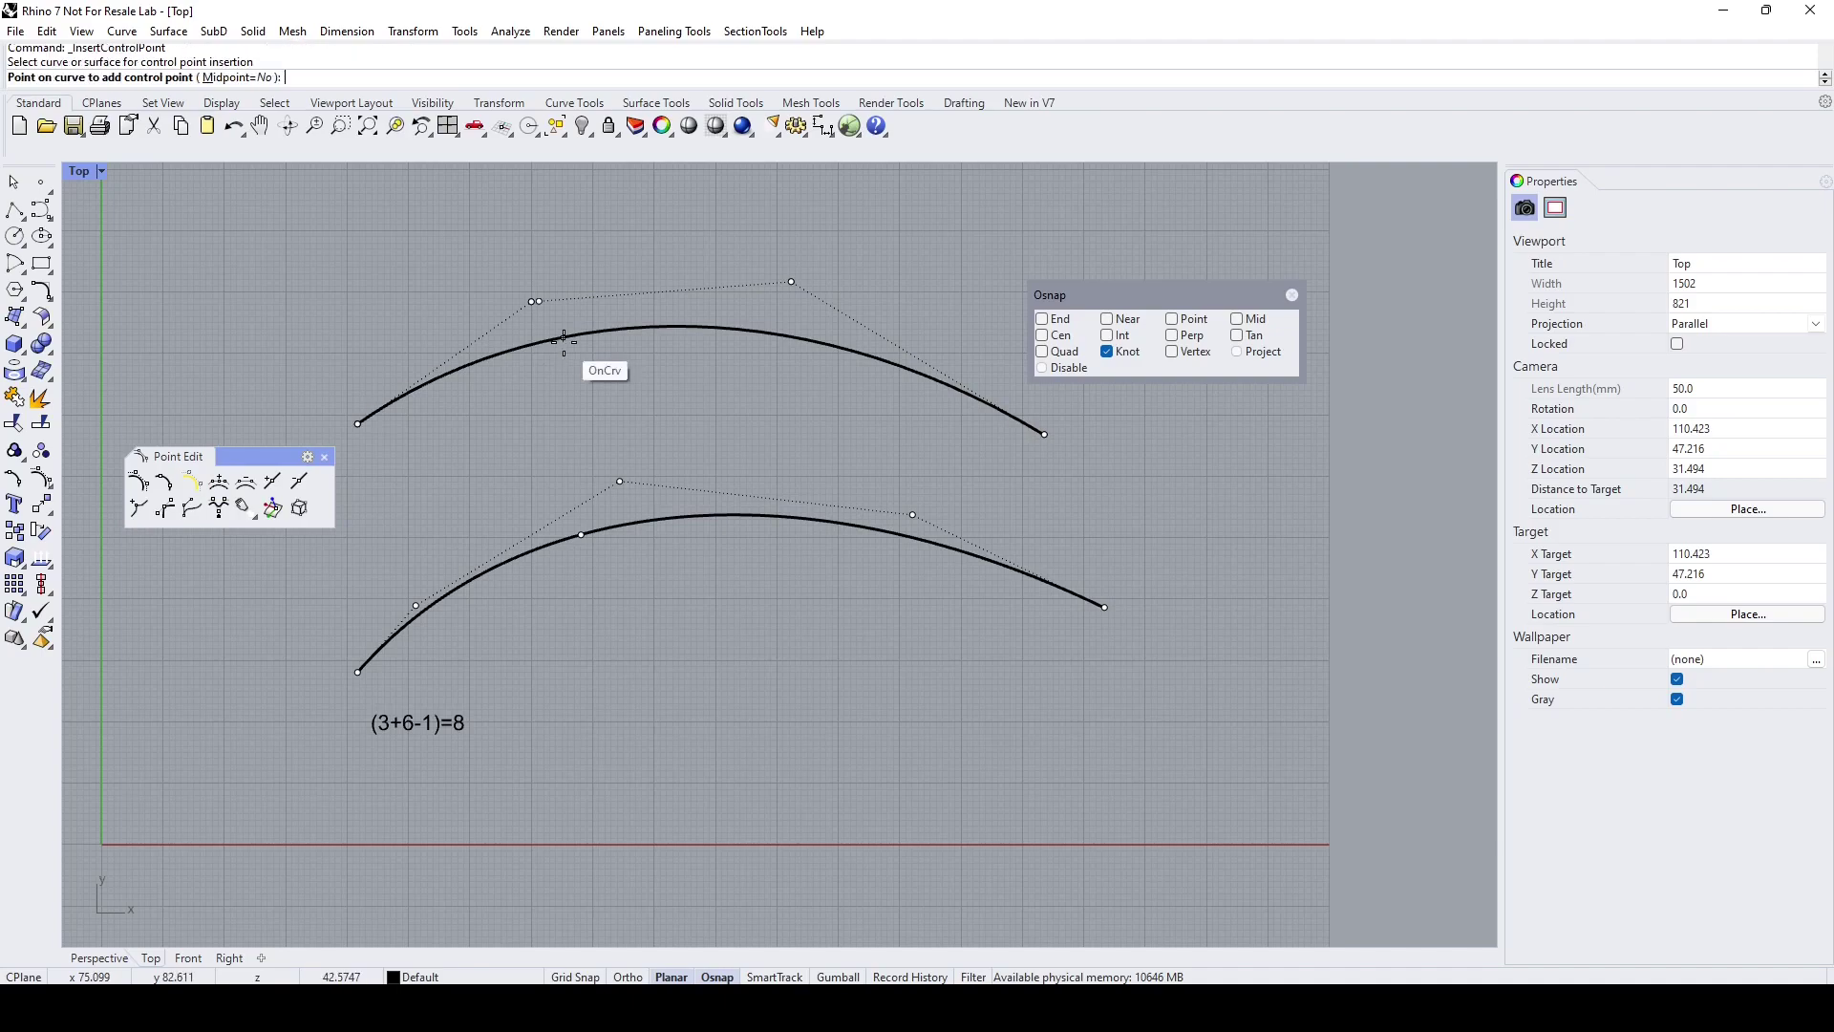
click(640, 315)
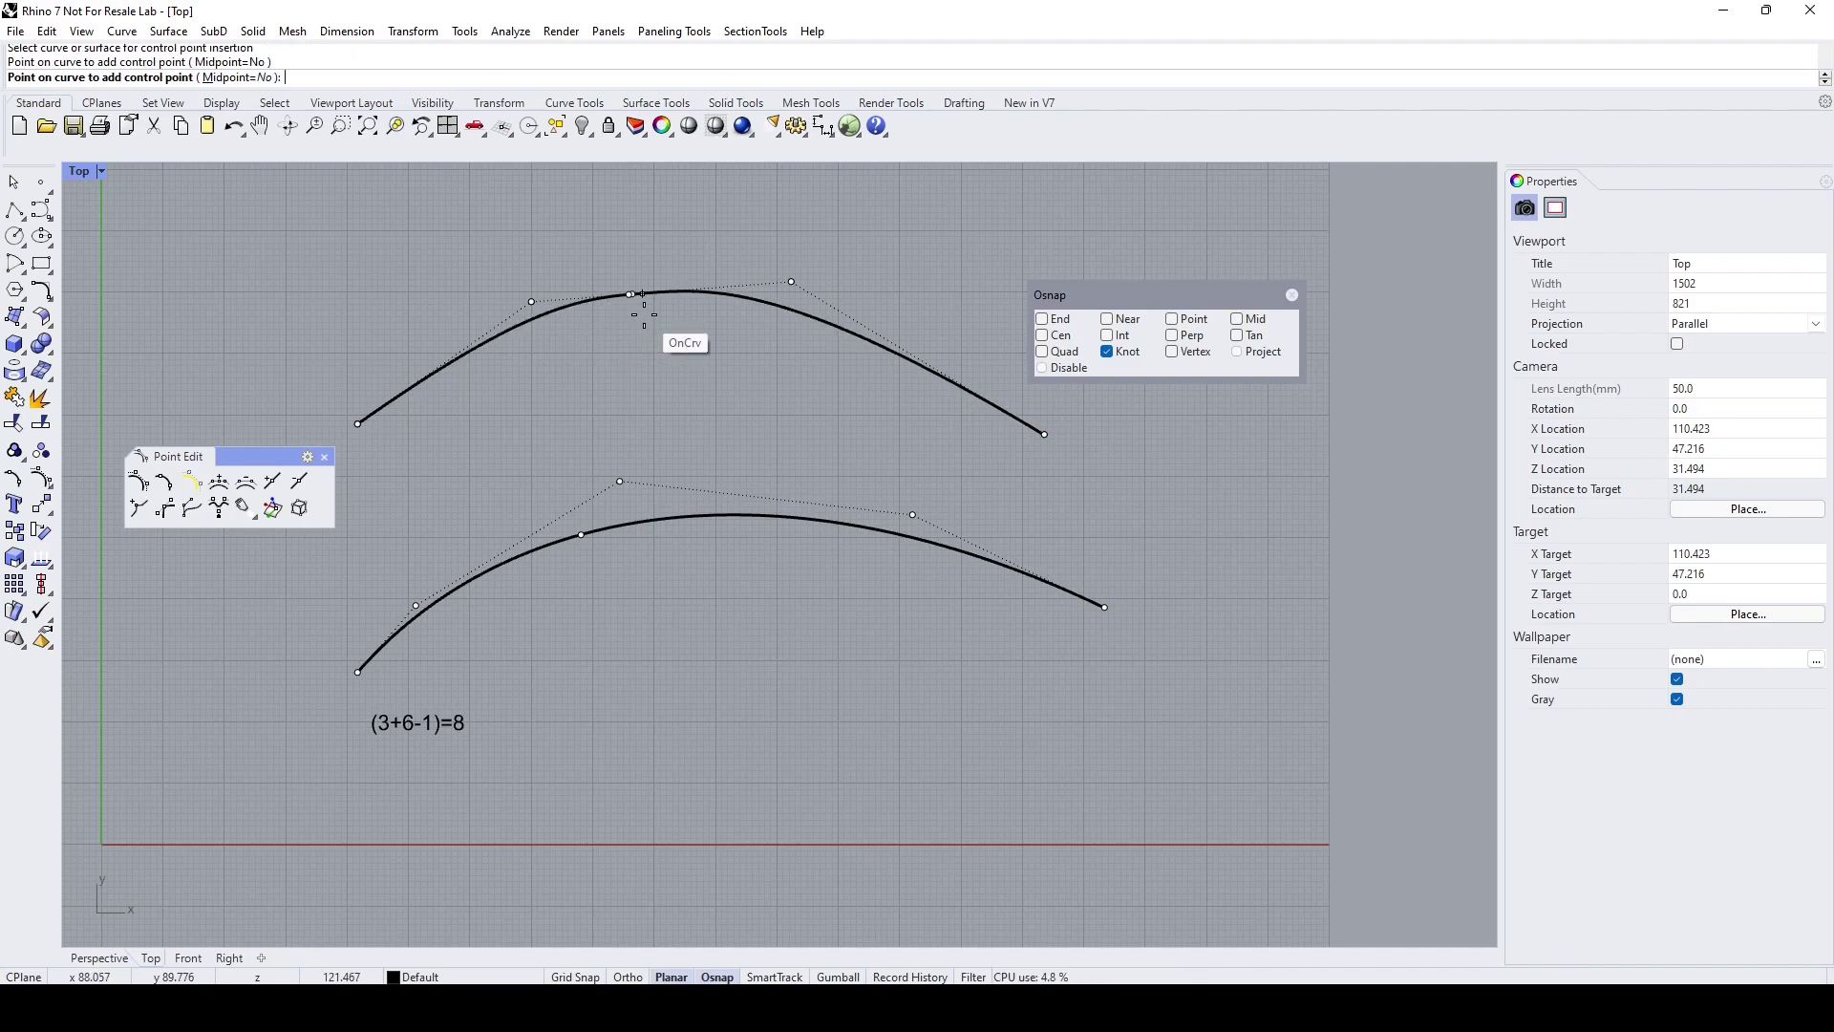
key(Return)
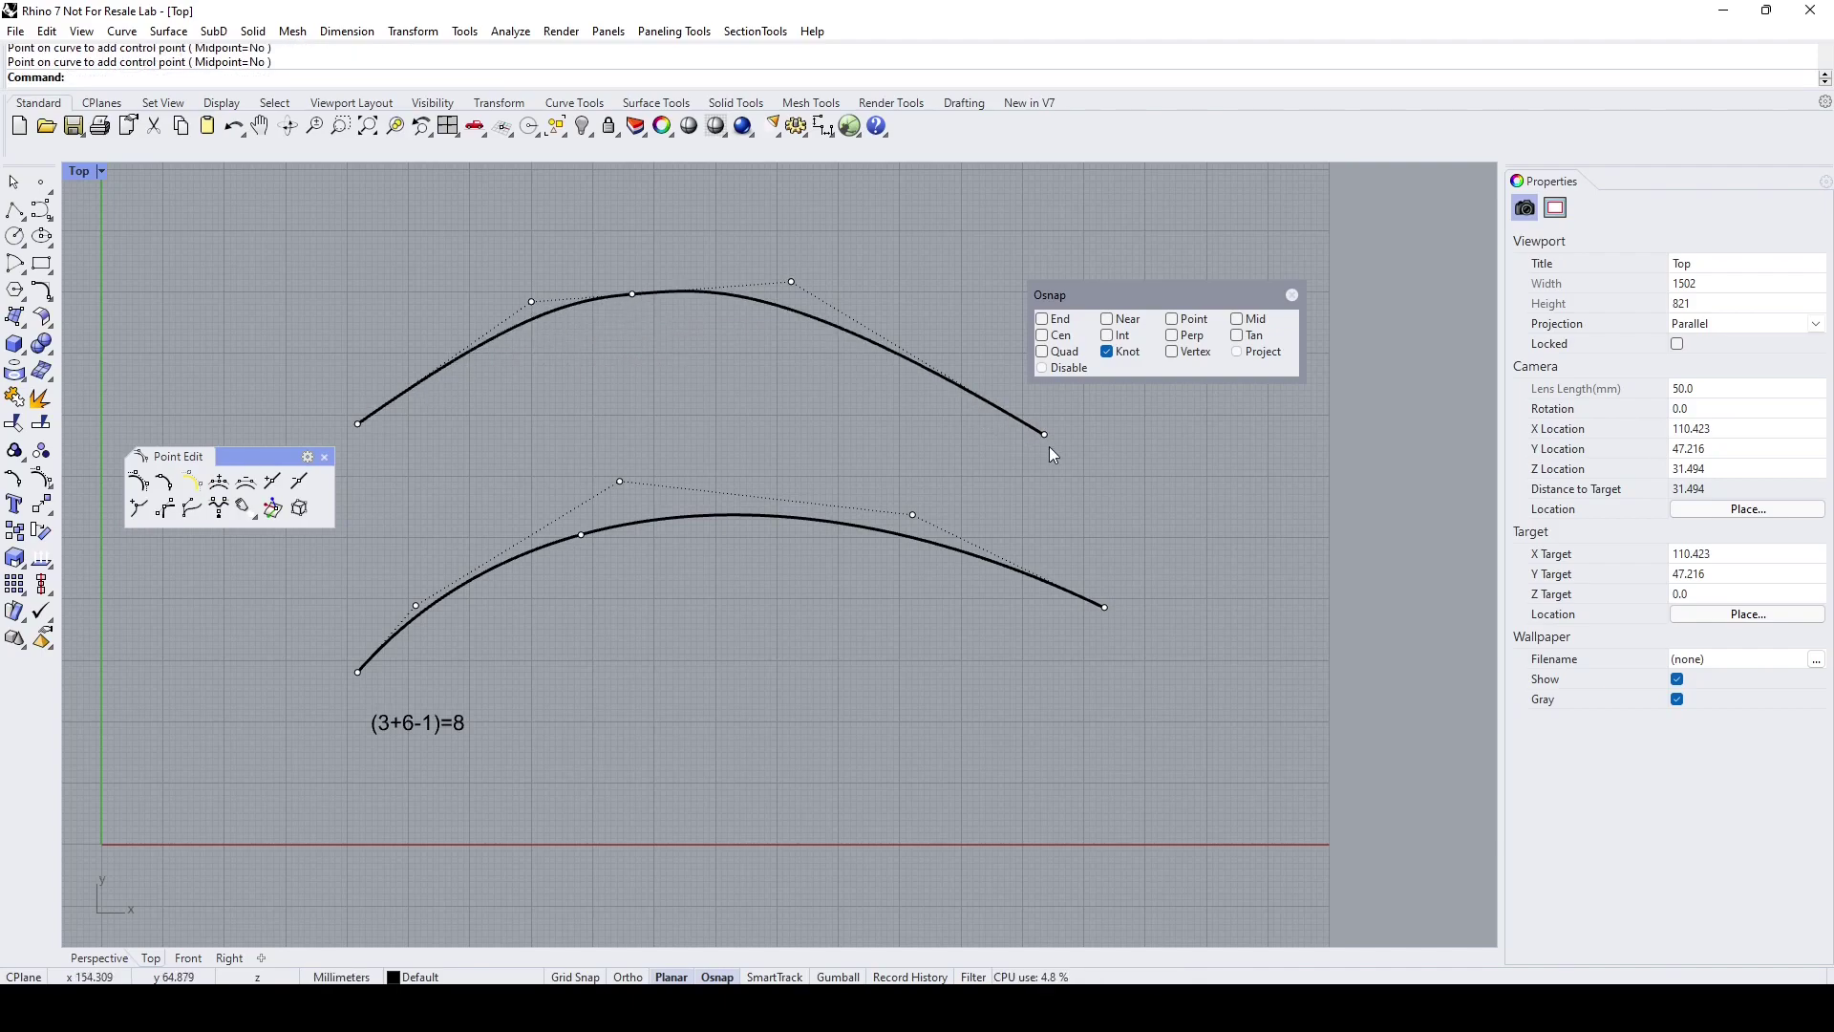